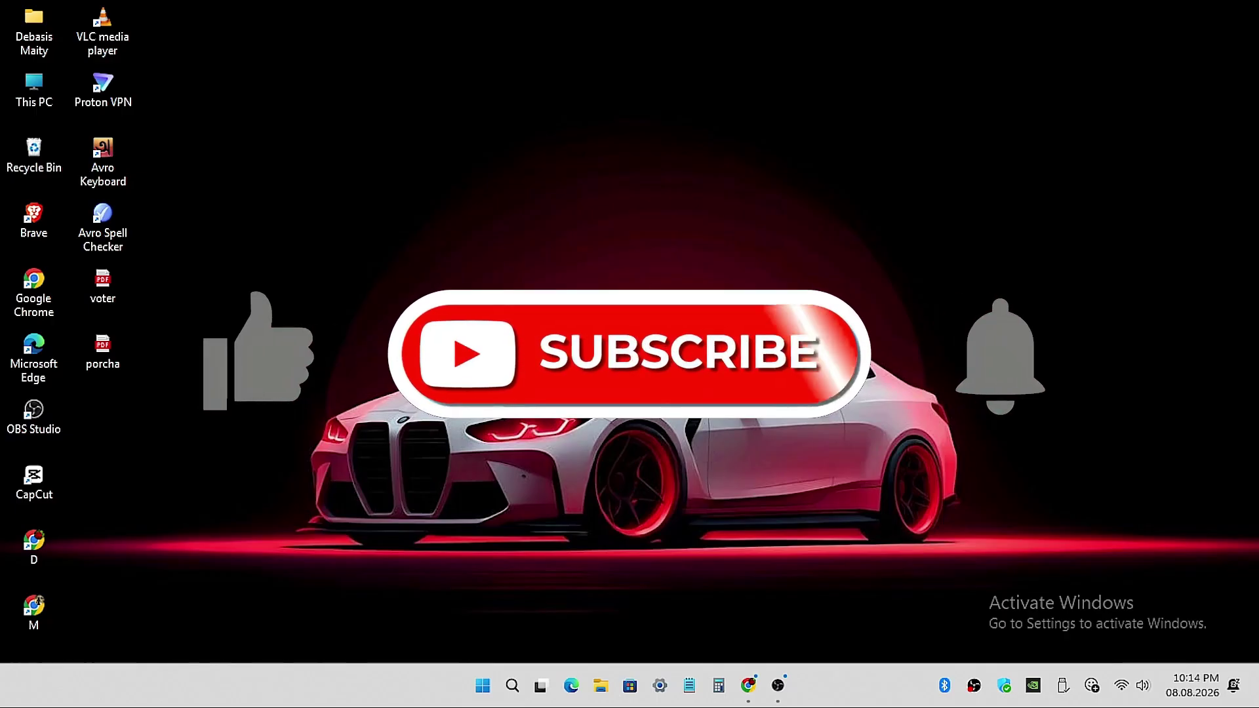
Search Google for 'trade' license and open the Silpasathi portal result.
{"action": "mouse_move", "coordinate": [748, 685]}
{"action": "left_click", "coordinate": [852, 590]}
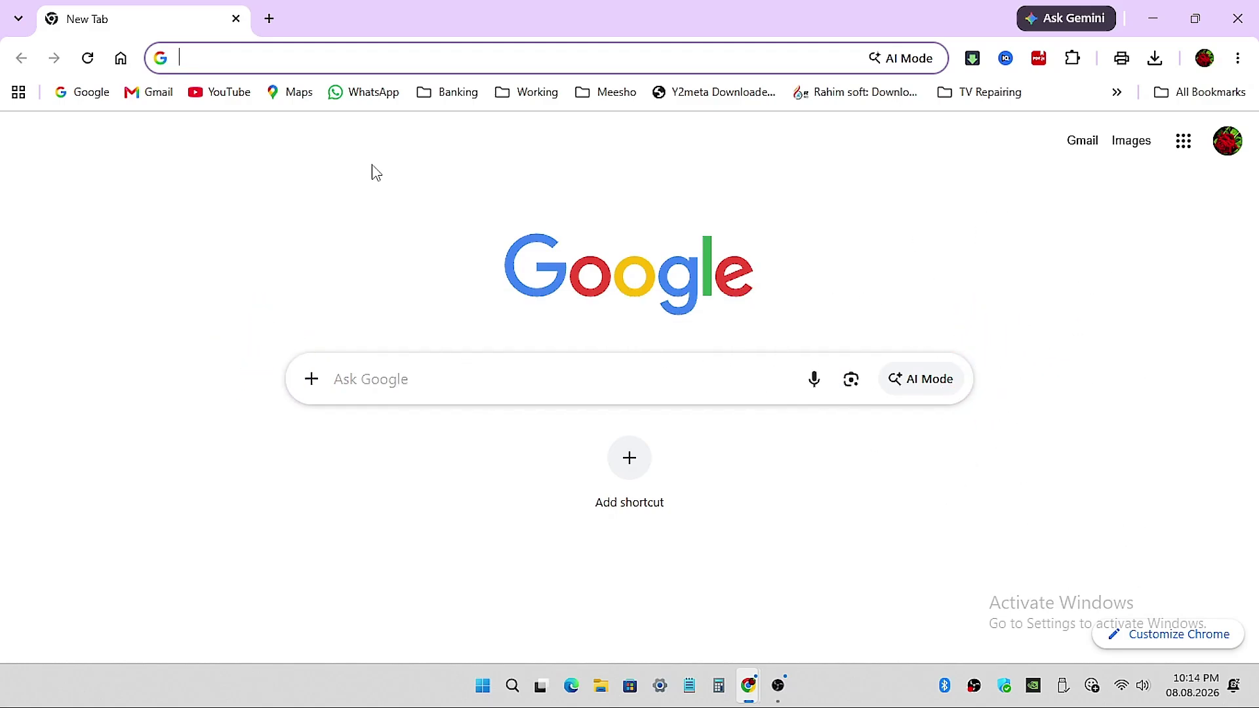
{"action": "type", "text": "trade"}
{"action": "key", "text": "Return"}
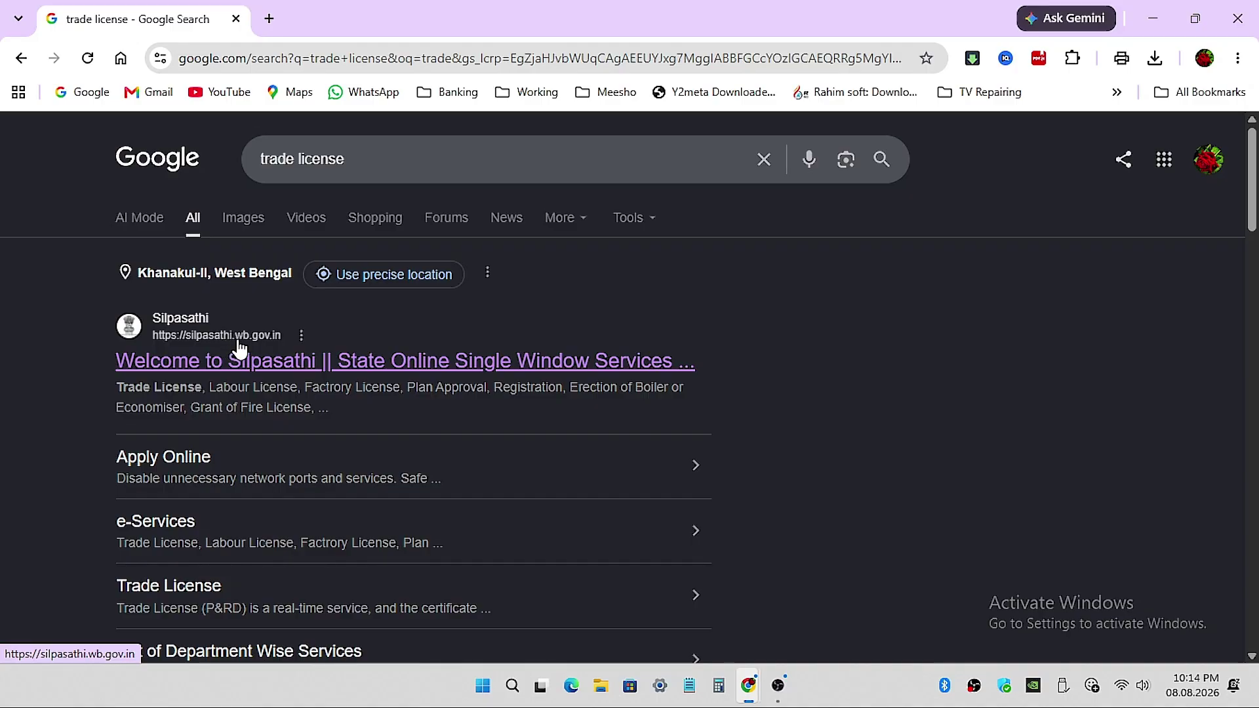
{"action": "left_click", "coordinate": [279, 369]}
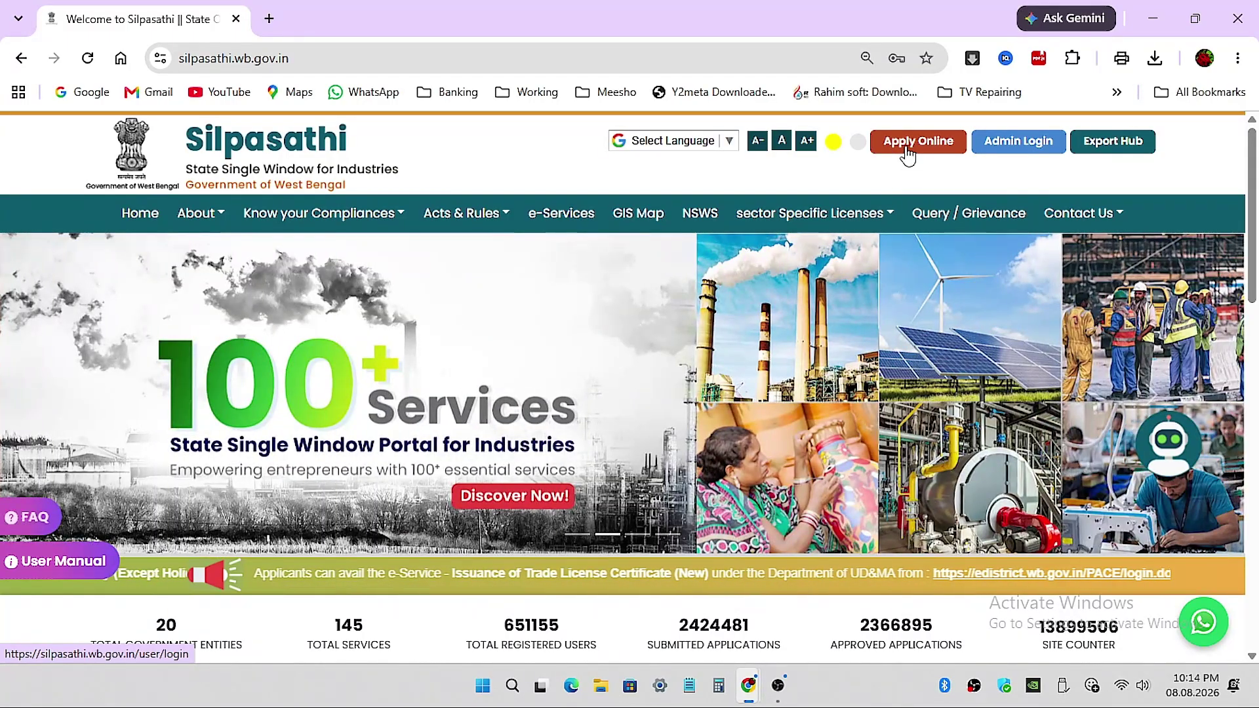
Go to the Silpasathi login page through the red Apply Online button.
{"action": "left_click", "coordinate": [905, 145]}
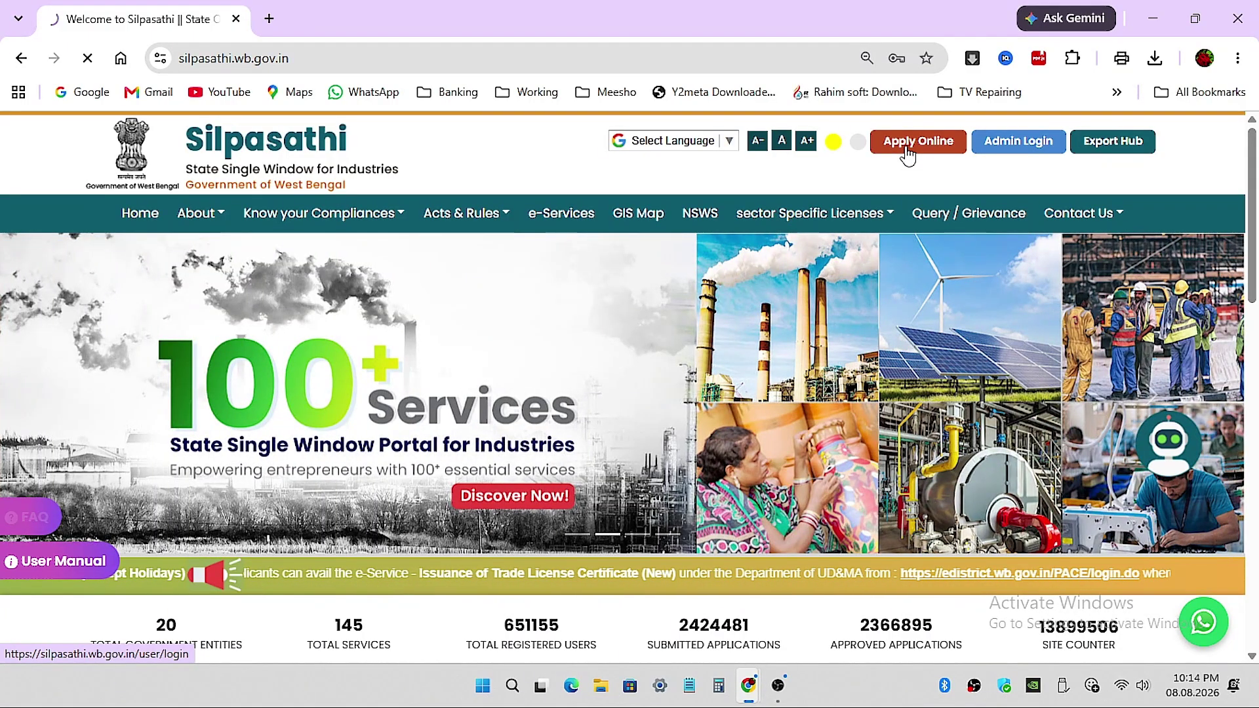
{"action": "scroll", "coordinate": [695, 239], "scroll_direction": "down", "scroll_amount": 2}
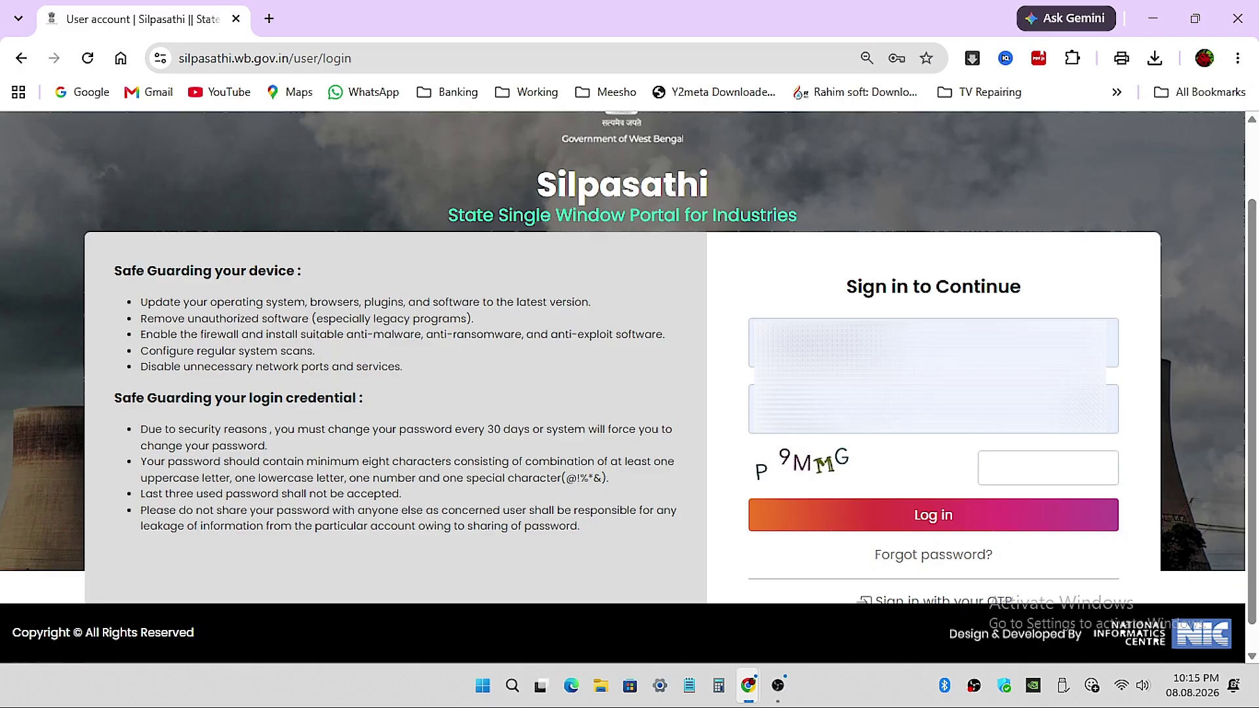
Enter the captcha, submit the login, and dismiss the saved-password warning.
{"action": "left_click", "coordinate": [1026, 470]}
{"action": "type", "text": "P9MMG"}
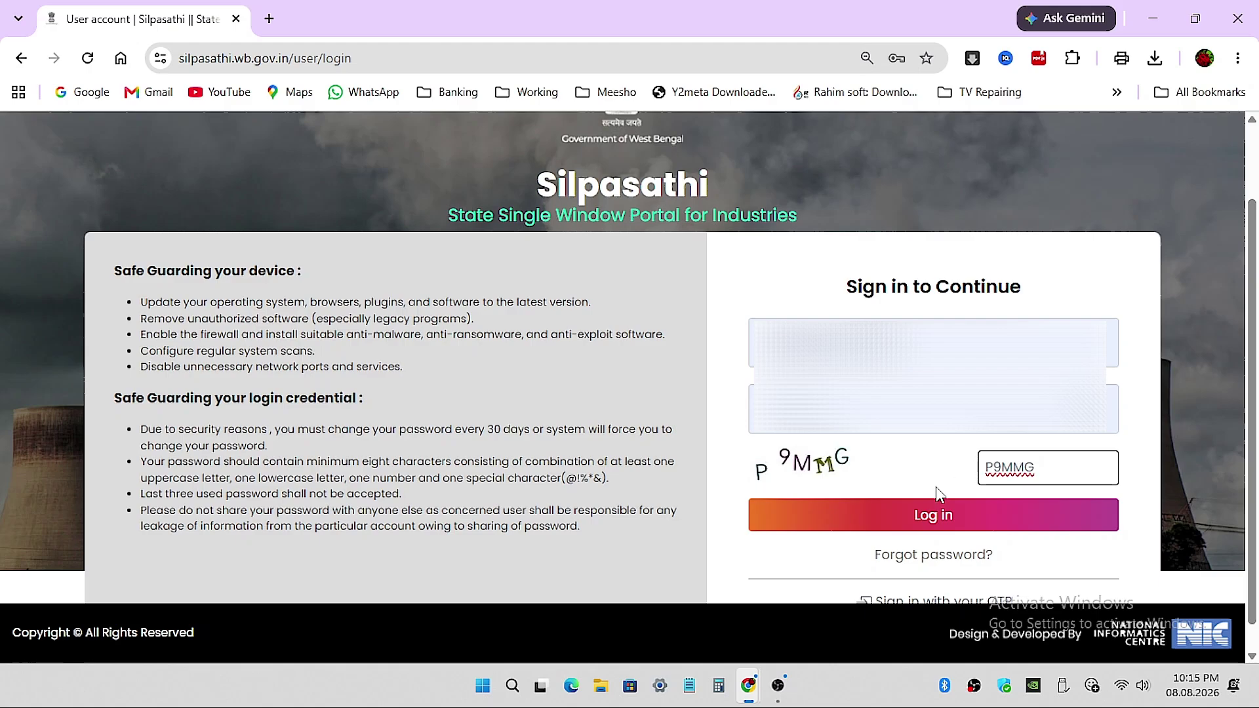
{"action": "left_click", "coordinate": [900, 518]}
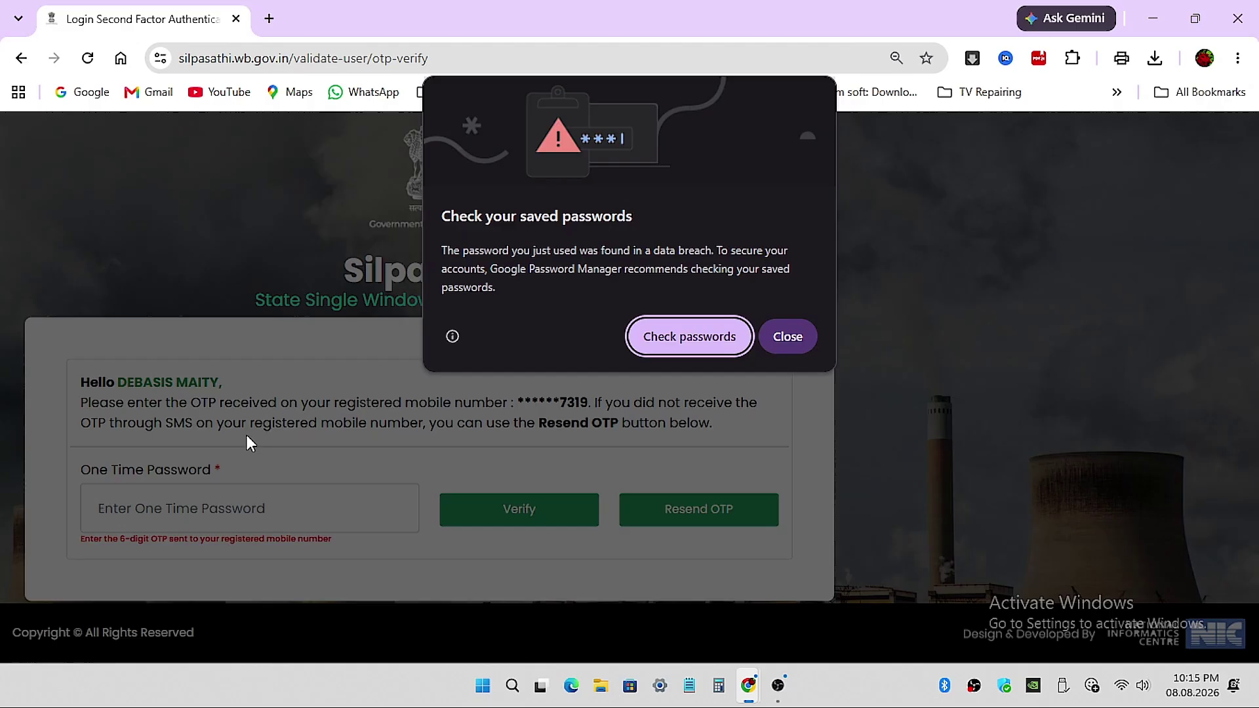
{"action": "left_click", "coordinate": [786, 336]}
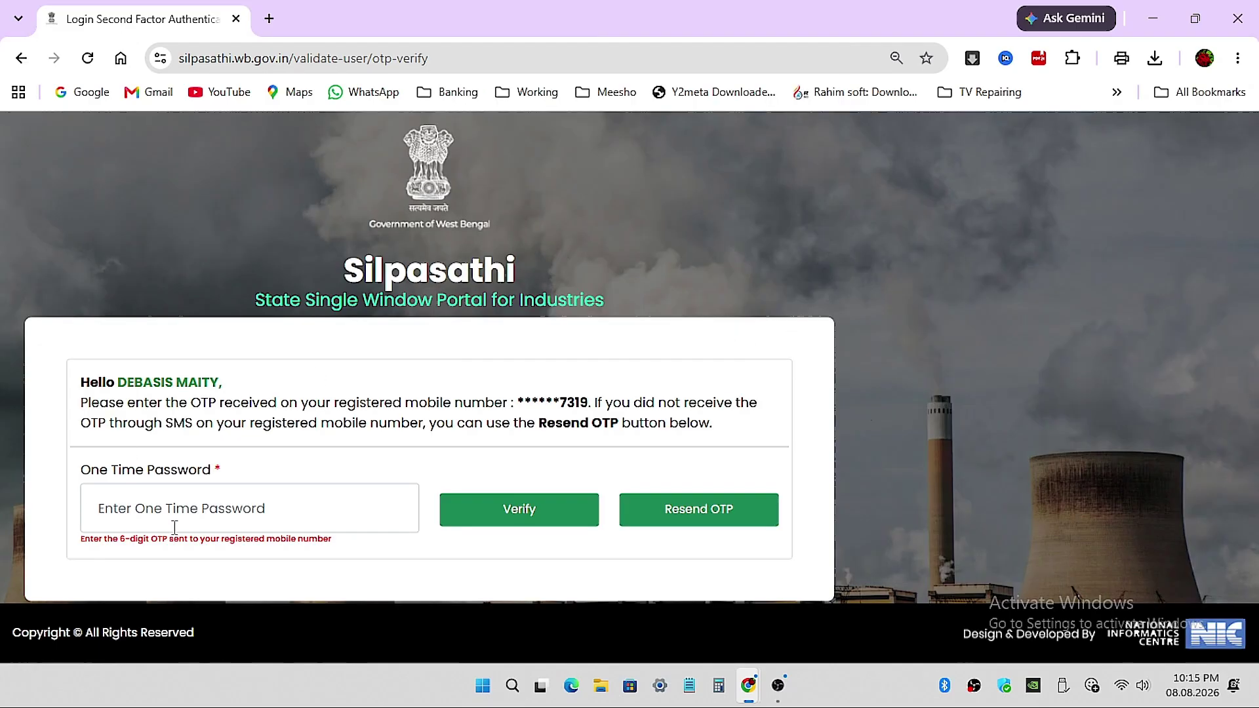
Enter the one-time password, correcting a mistyped digit, and verify it.
{"action": "left_click", "coordinate": [246, 505]}
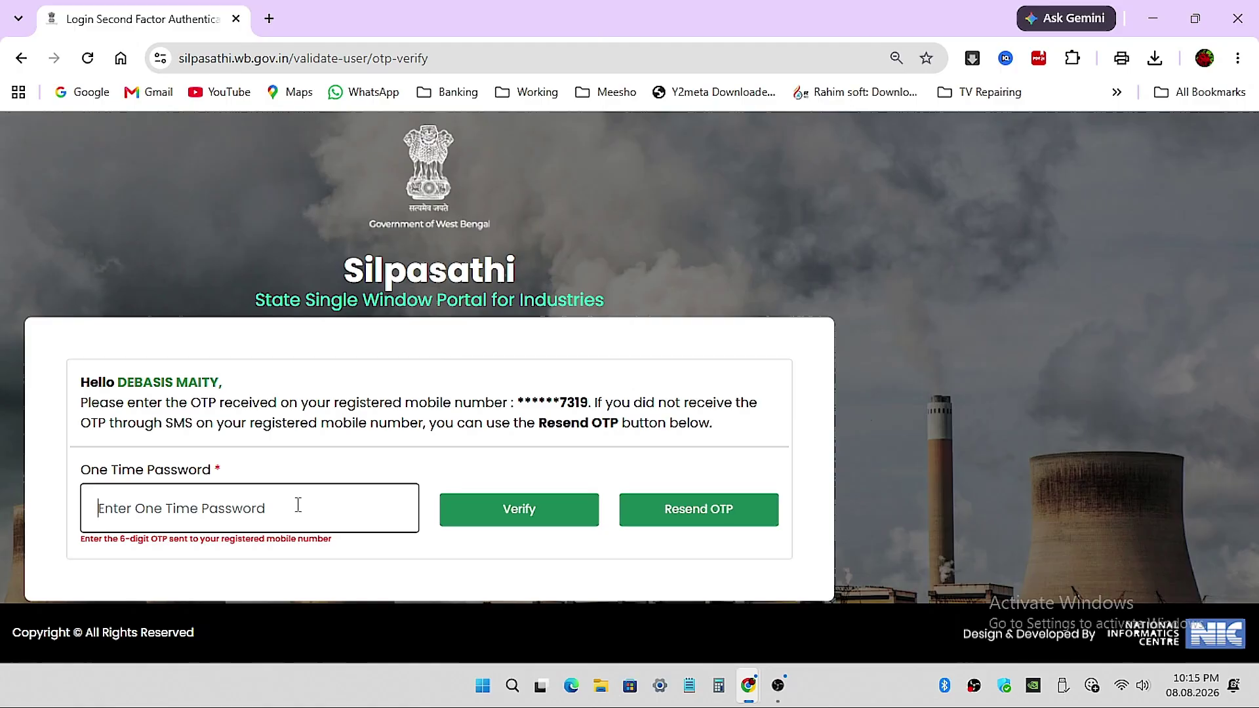
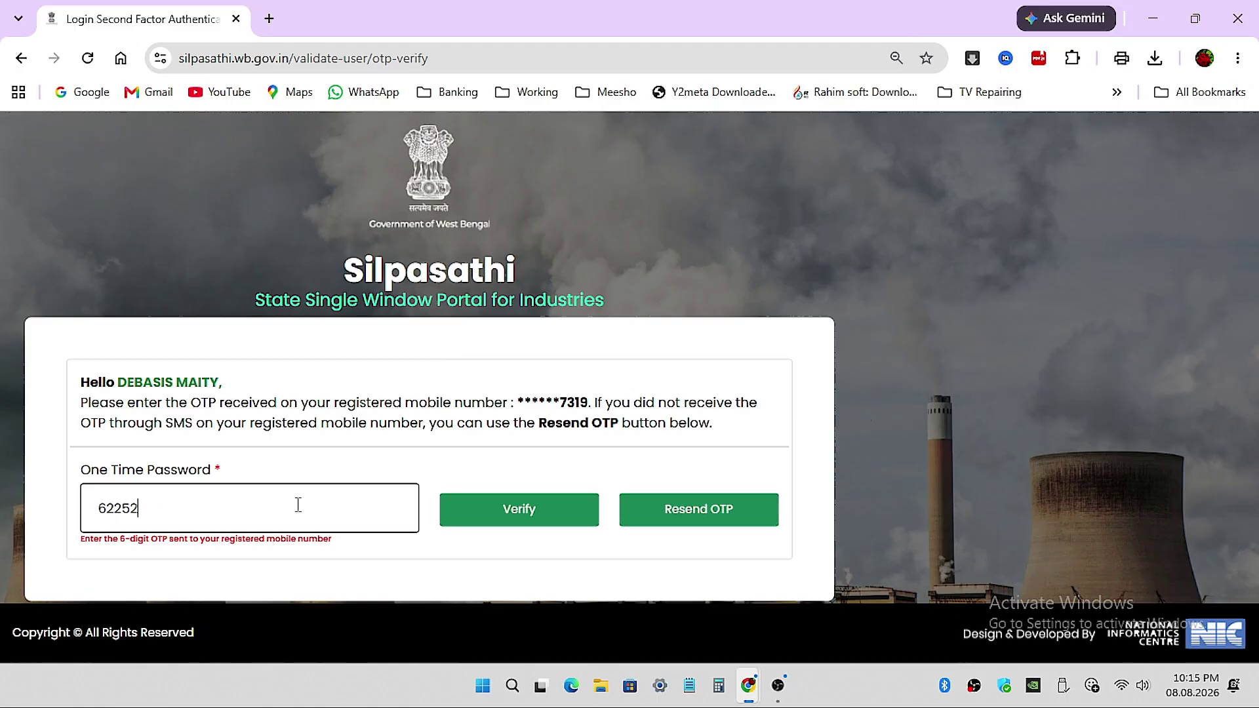
{"action": "left_click", "coordinate": [520, 516]}
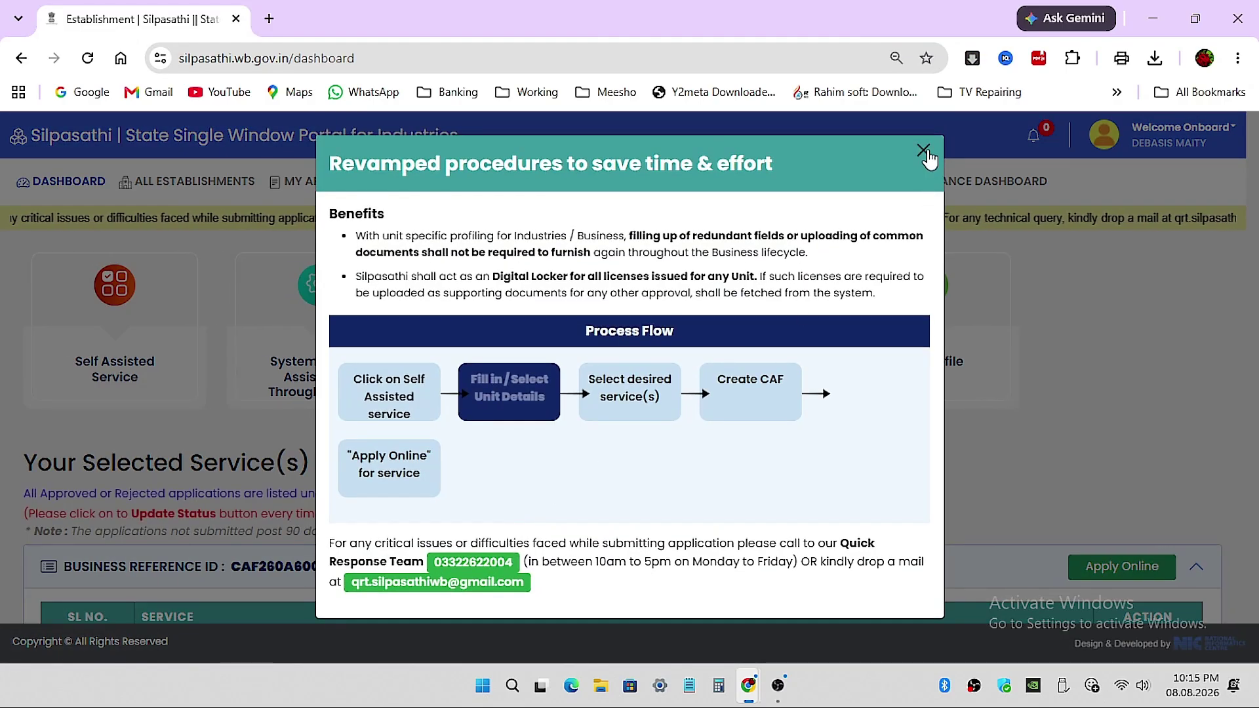
Close the revamped procedures notice and open the All Establishments unit list.
{"action": "left_click", "coordinate": [923, 147]}
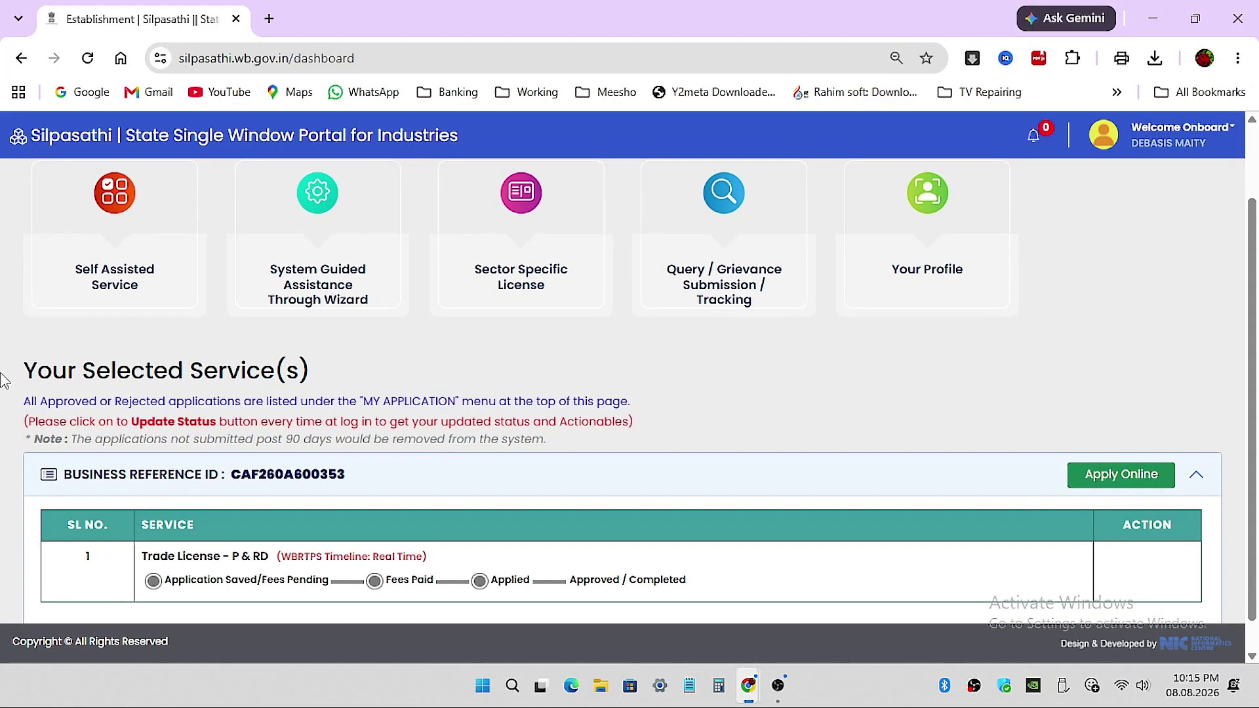
{"action": "scroll", "coordinate": [0, 379], "scroll_direction": "down", "scroll_amount": 3}
{"action": "scroll", "coordinate": [158, 190], "scroll_direction": "up", "scroll_amount": 3}
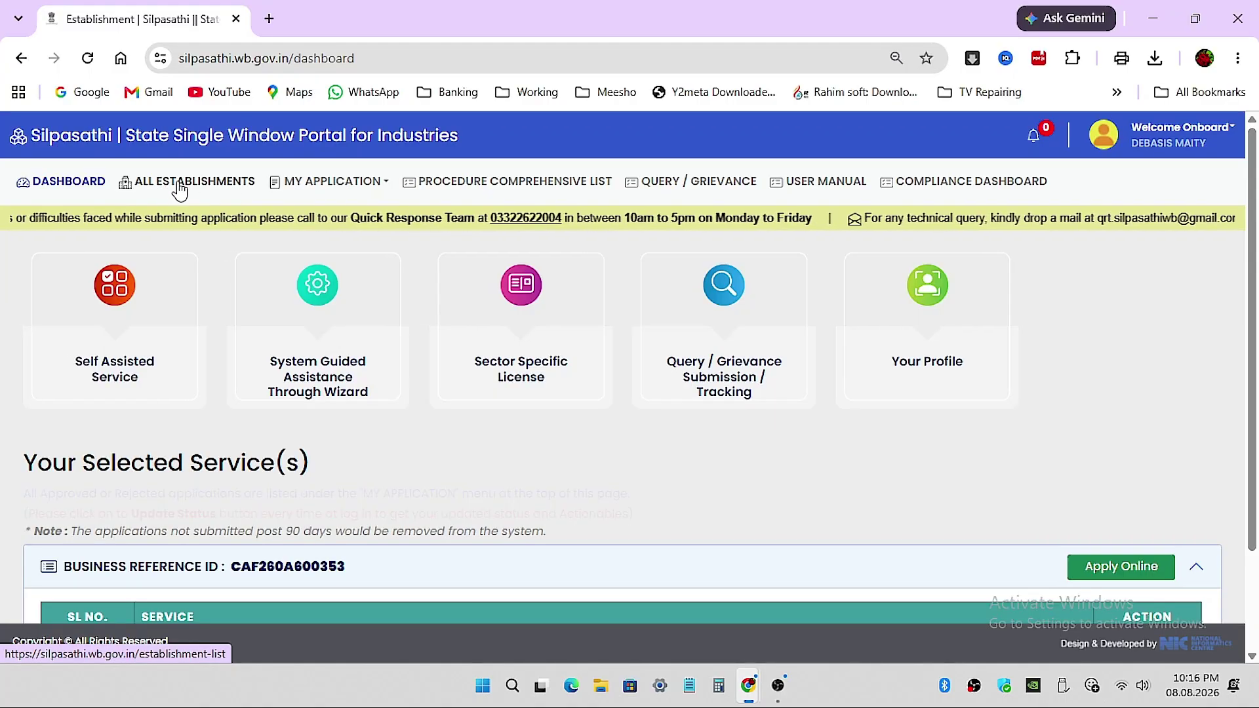
{"action": "left_click", "coordinate": [186, 186]}
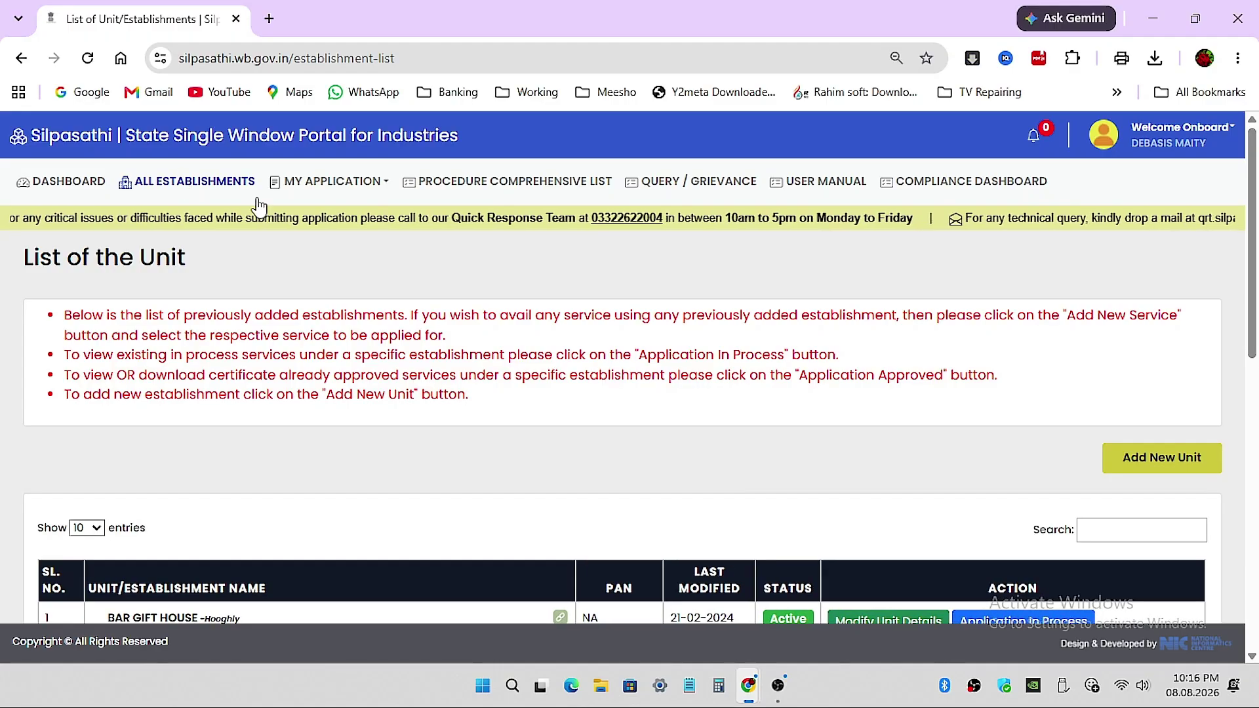
Open the Add New Unit/Establishment form and look over its fields.
{"action": "left_click", "coordinate": [1160, 464]}
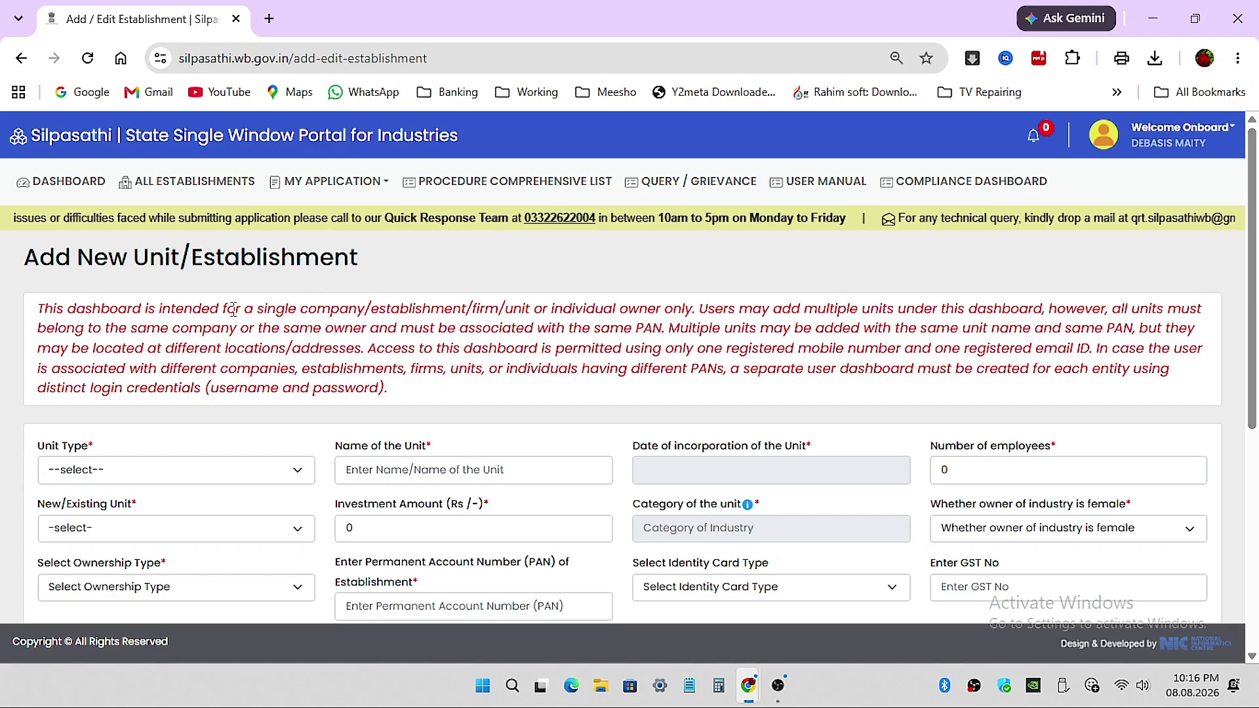
{"action": "scroll", "coordinate": [233, 310], "scroll_direction": "down", "scroll_amount": 1}
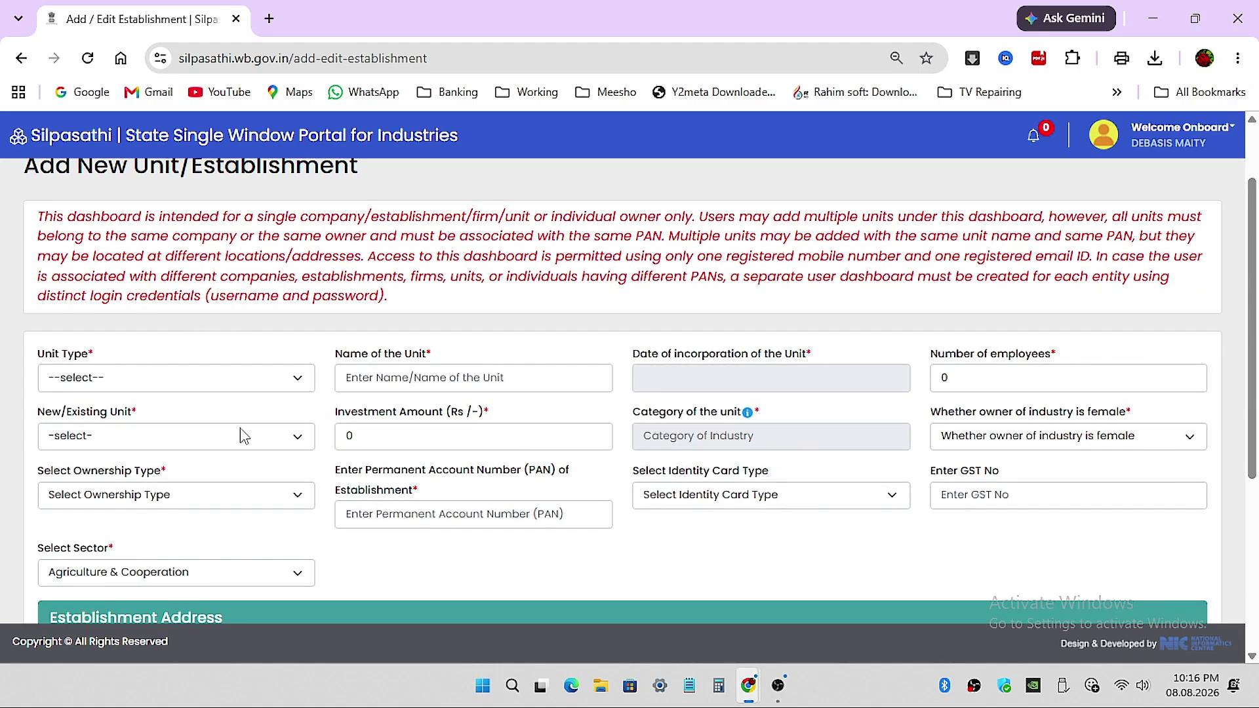
{"action": "scroll", "coordinate": [249, 445], "scroll_direction": "down", "scroll_amount": 3}
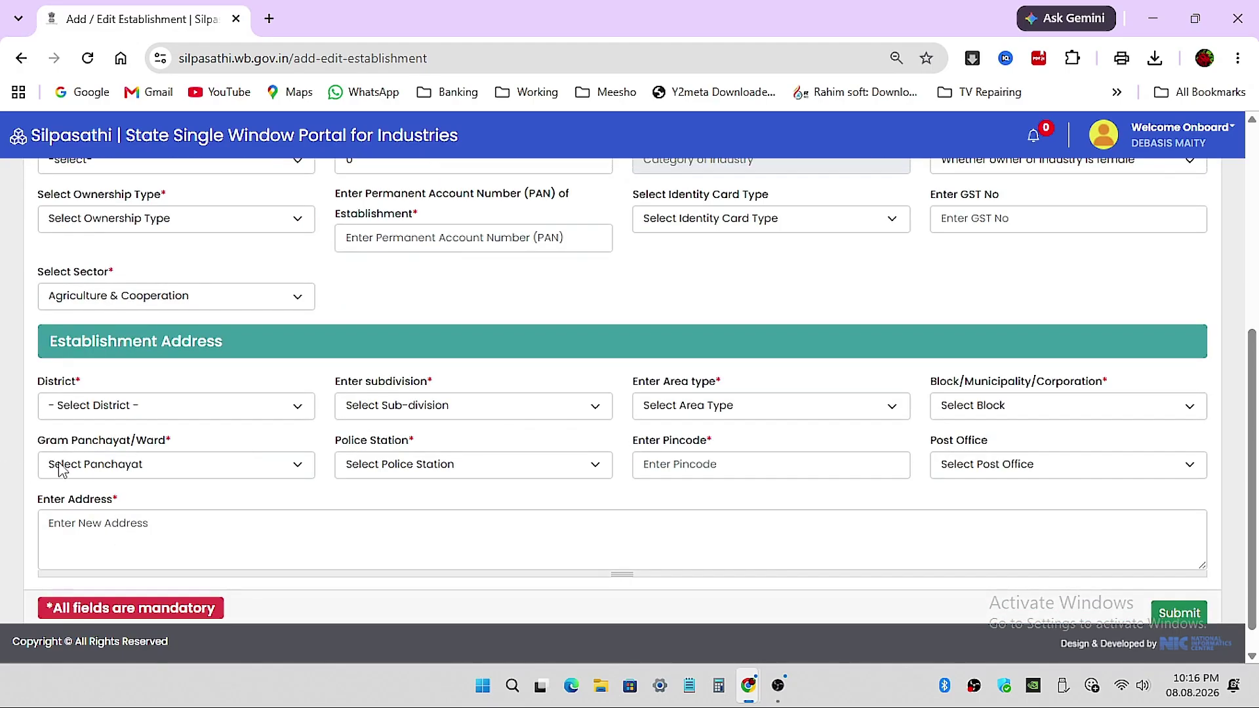
{"action": "scroll", "coordinate": [55, 468], "scroll_direction": "up", "scroll_amount": 4}
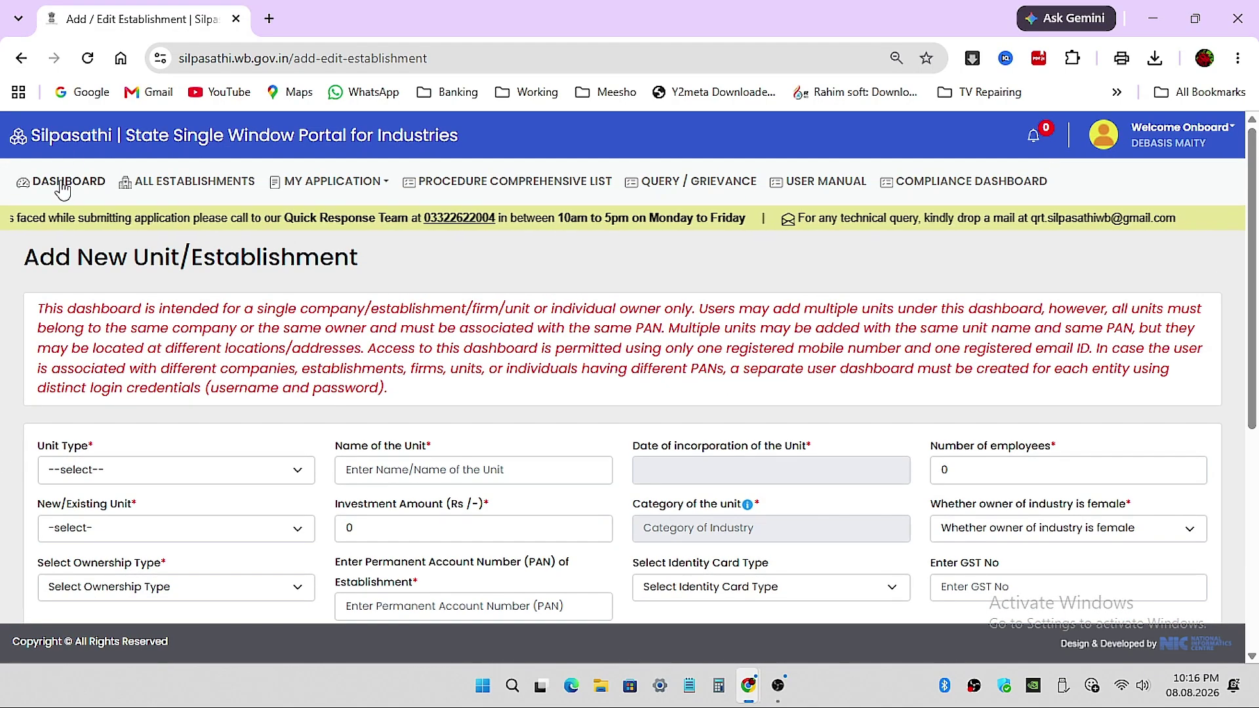
{"action": "scroll", "coordinate": [72, 249], "scroll_direction": "down", "scroll_amount": 2}
Set Unit Type to Individual, then move to the Name and incorporation-date fields.
{"action": "left_click", "coordinate": [125, 283]}
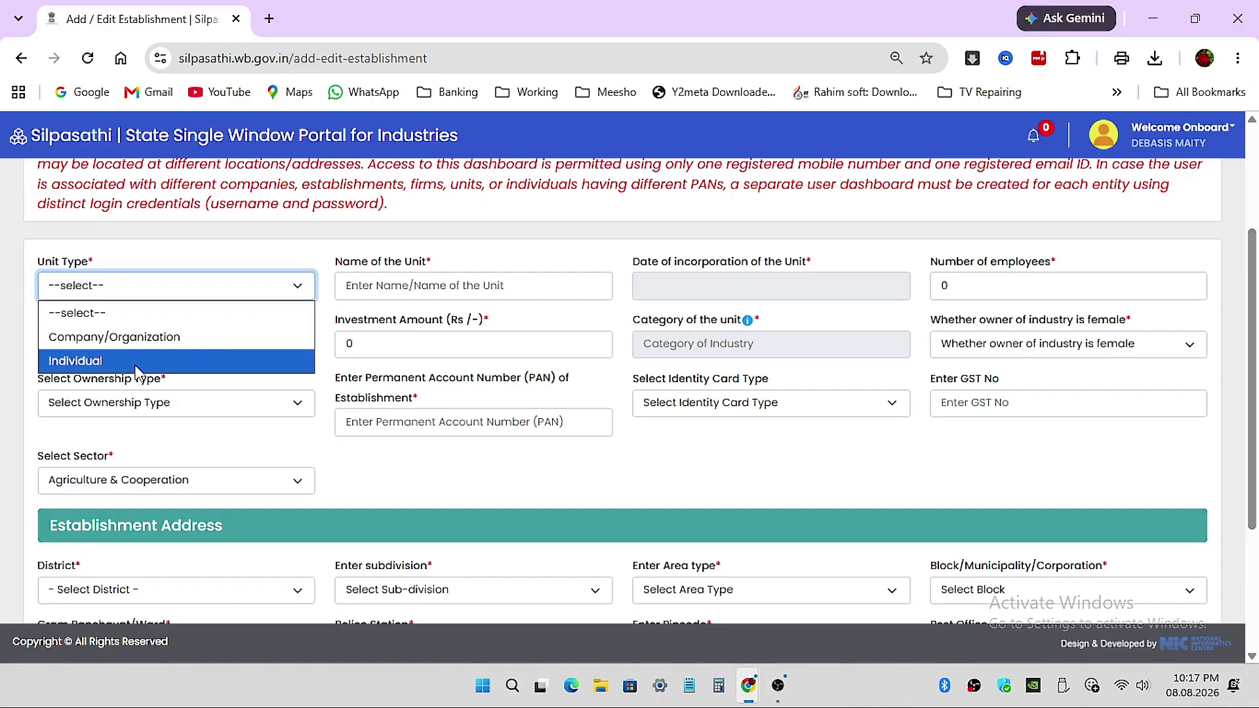
{"action": "left_click", "coordinate": [79, 281]}
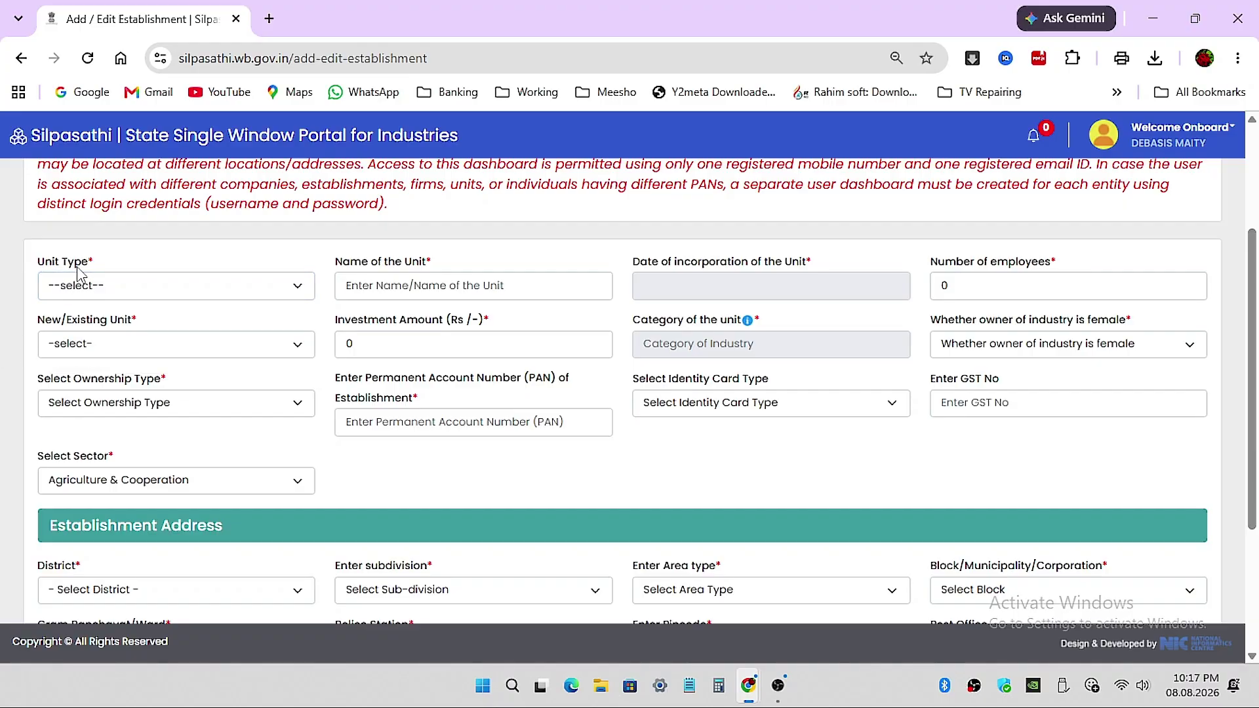
{"action": "left_click", "coordinate": [135, 292]}
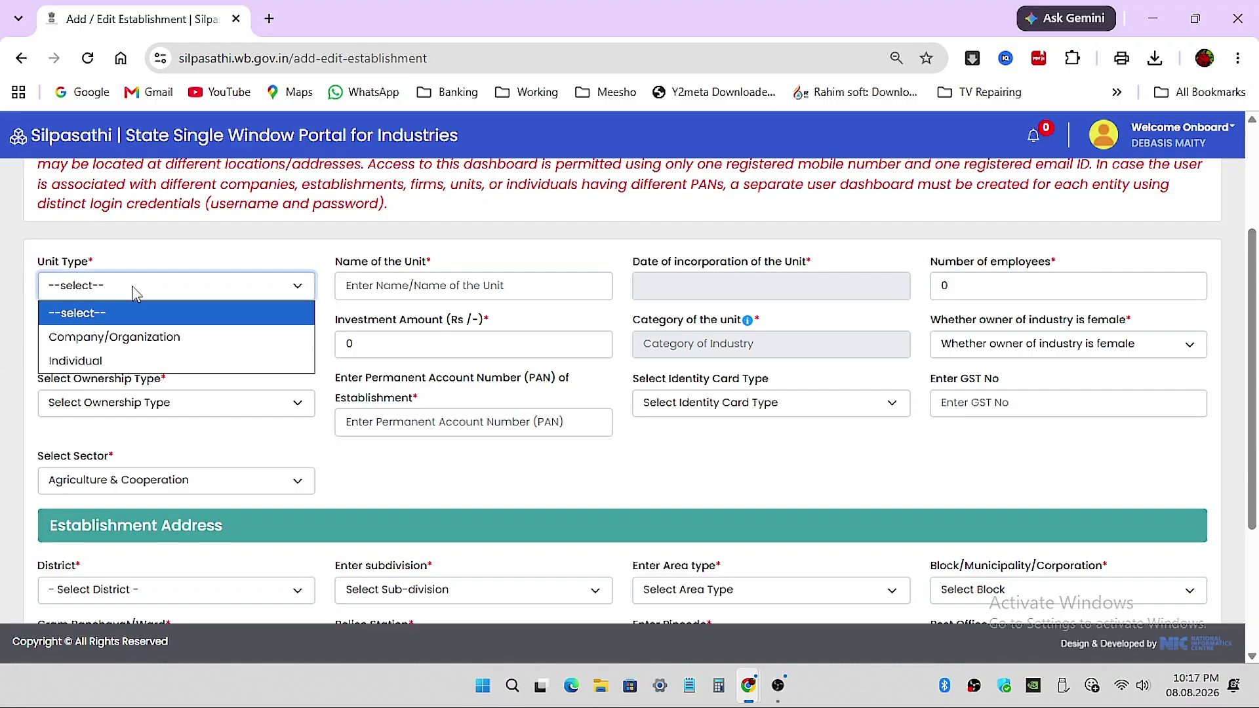
{"action": "left_click", "coordinate": [118, 362]}
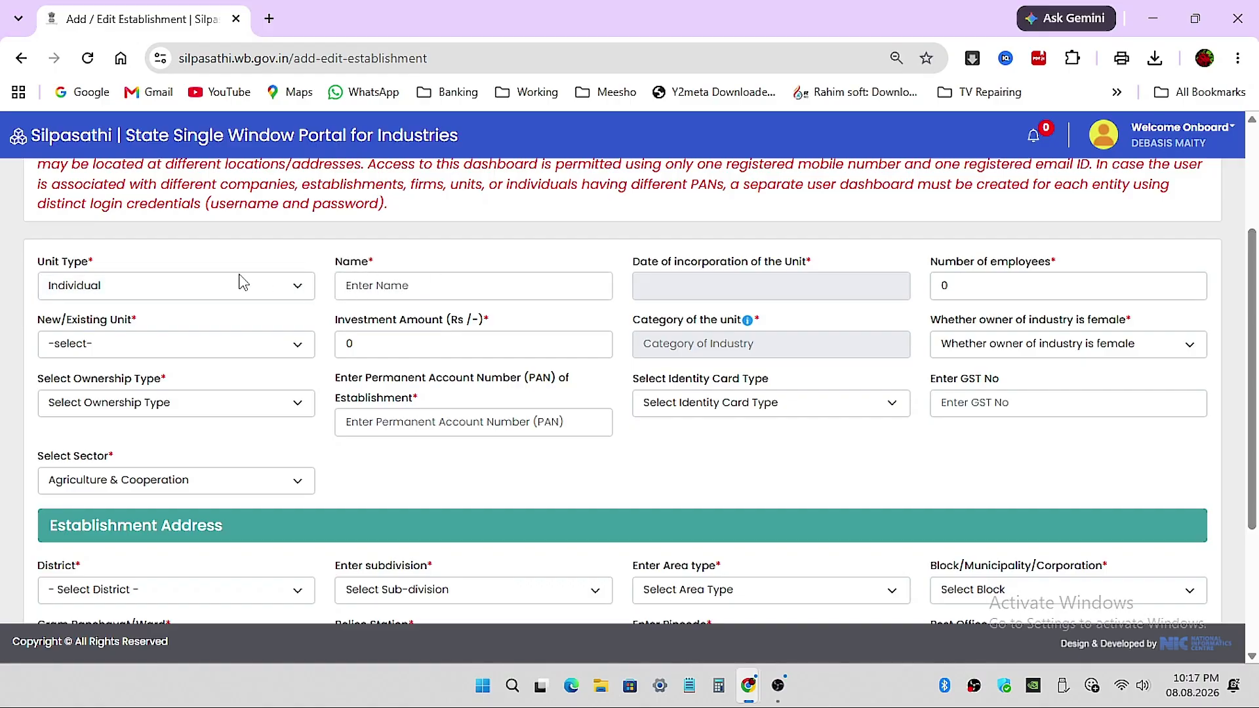
{"action": "left_click", "coordinate": [417, 285]}
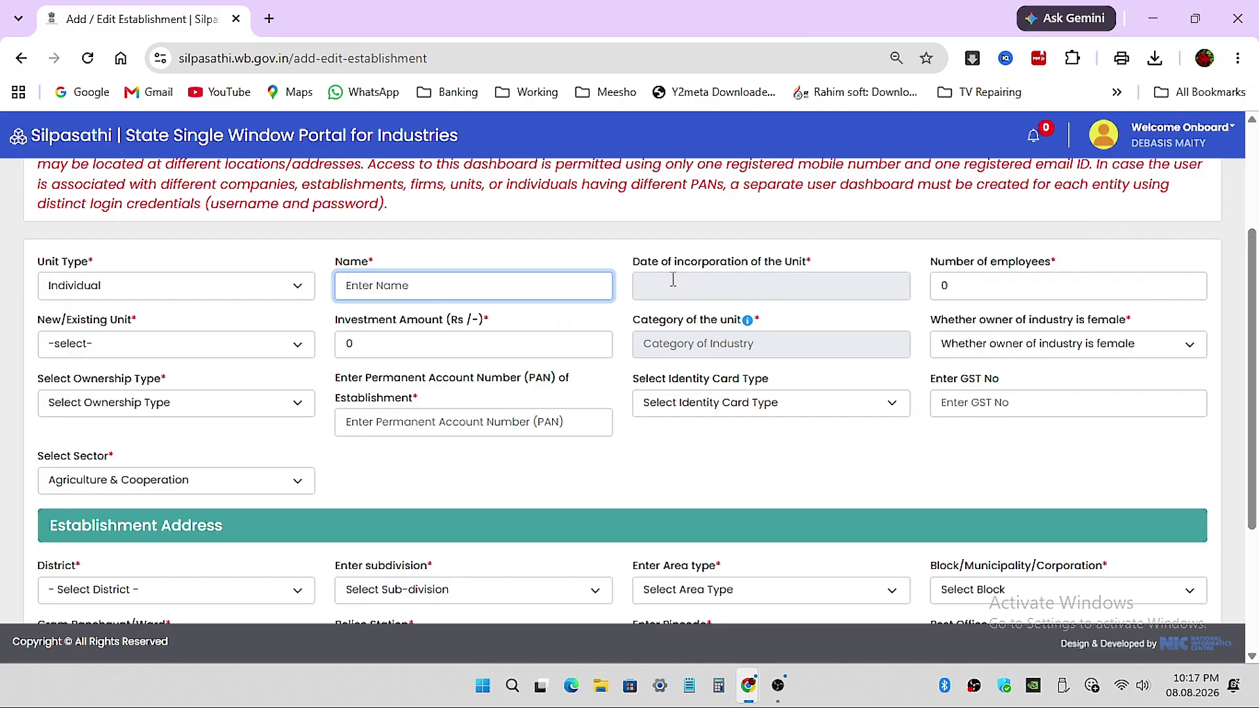
{"action": "left_click", "coordinate": [706, 284]}
{"action": "scroll", "coordinate": [684, 292], "scroll_direction": "up", "scroll_amount": 2}
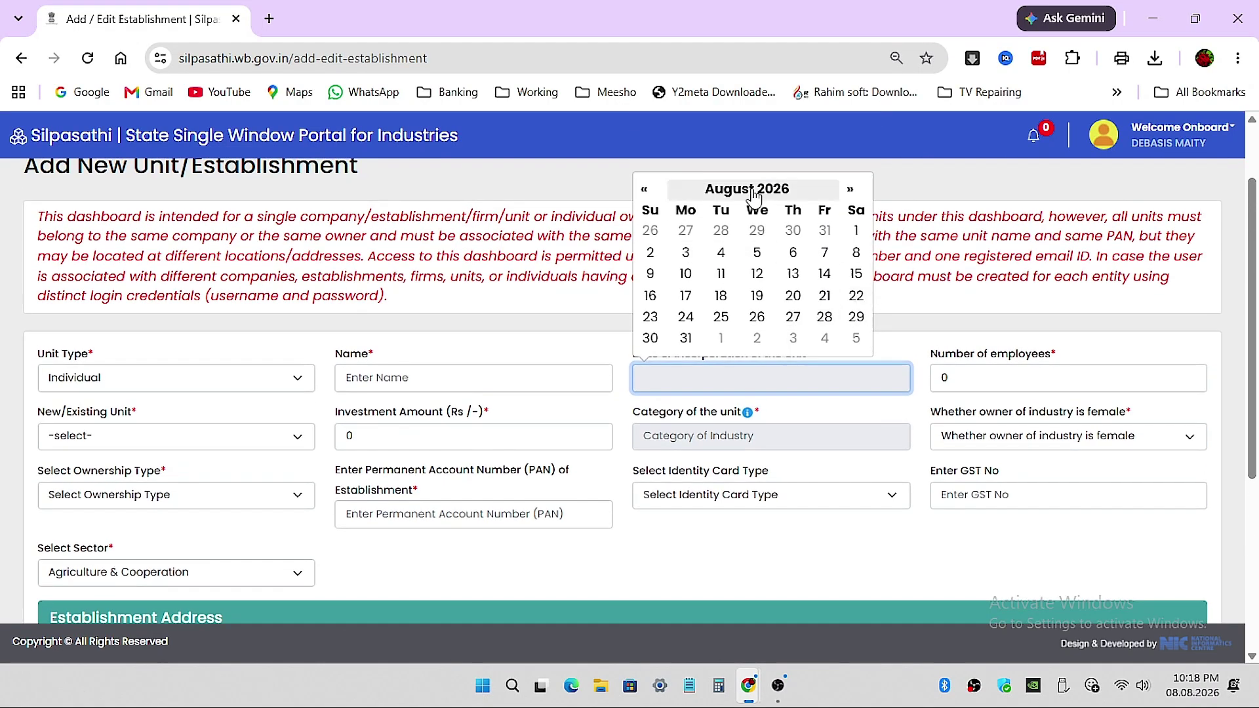
{"action": "left_click", "coordinate": [593, 309]}
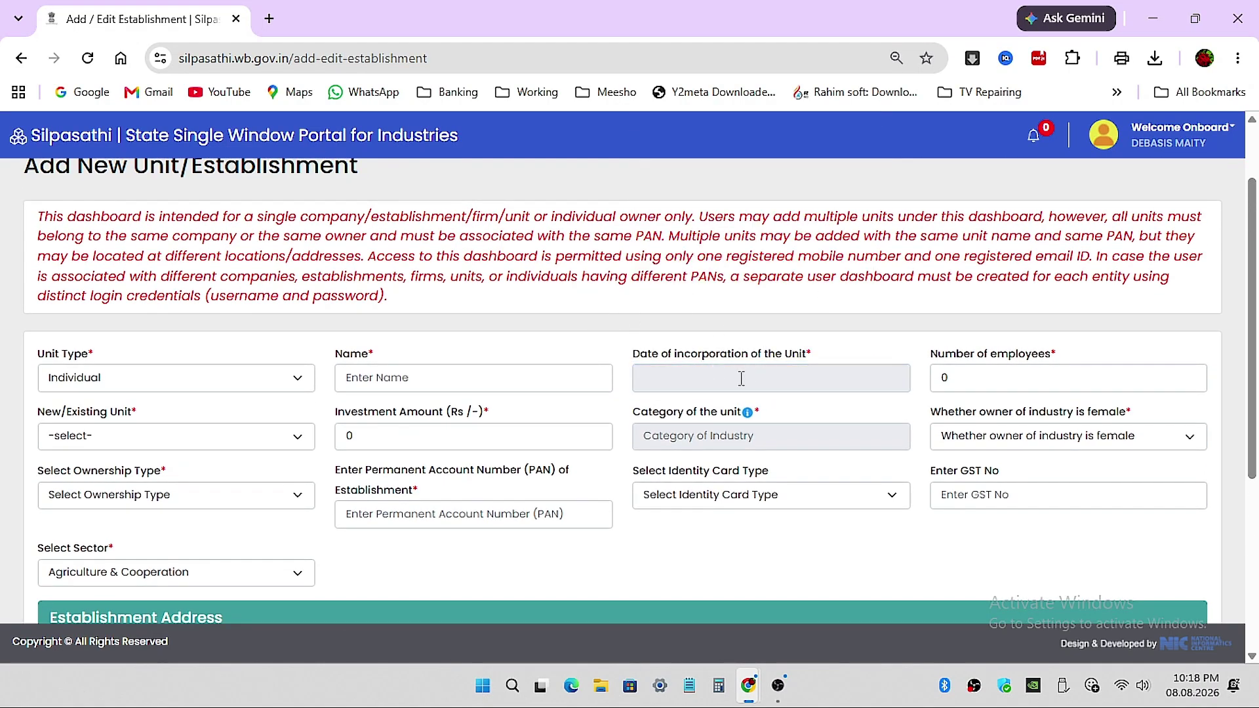
{"action": "scroll", "coordinate": [739, 376], "scroll_direction": "down", "scroll_amount": 2}
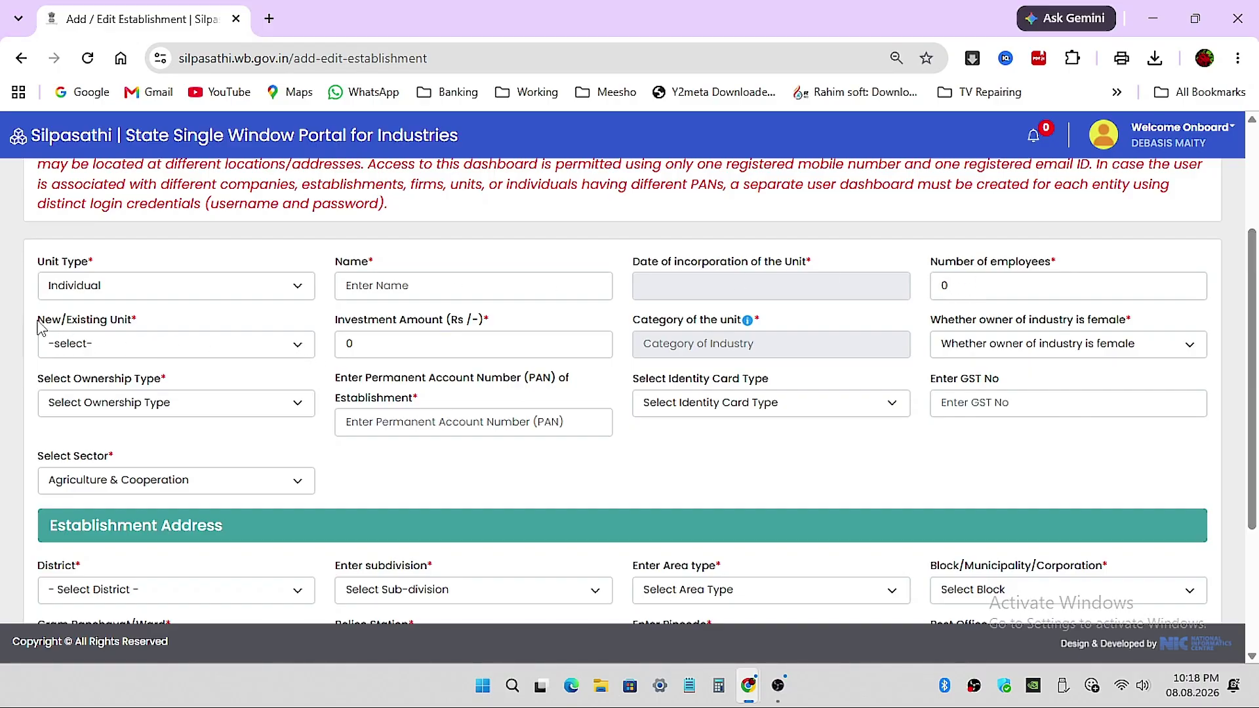
{"action": "left_click_drag", "start_coordinate": [38, 322], "coordinate": [137, 323]}
{"action": "left_click", "coordinate": [138, 325]}
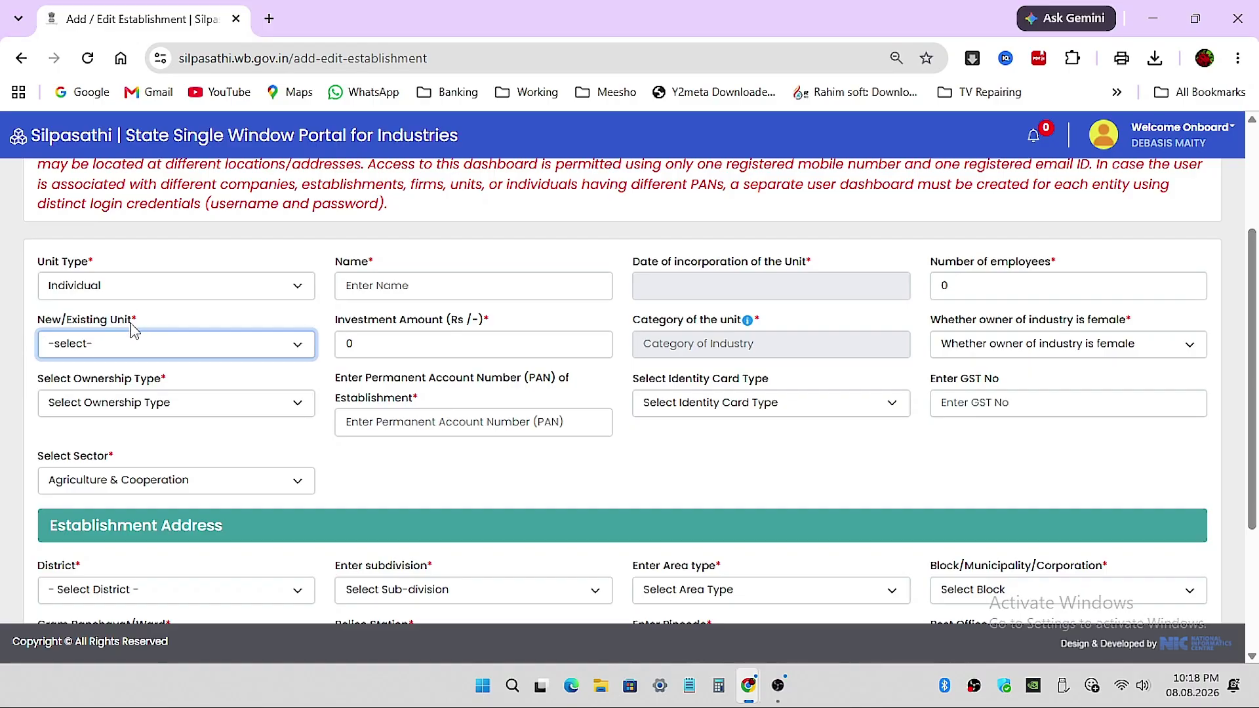
{"action": "left_click", "coordinate": [92, 351]}
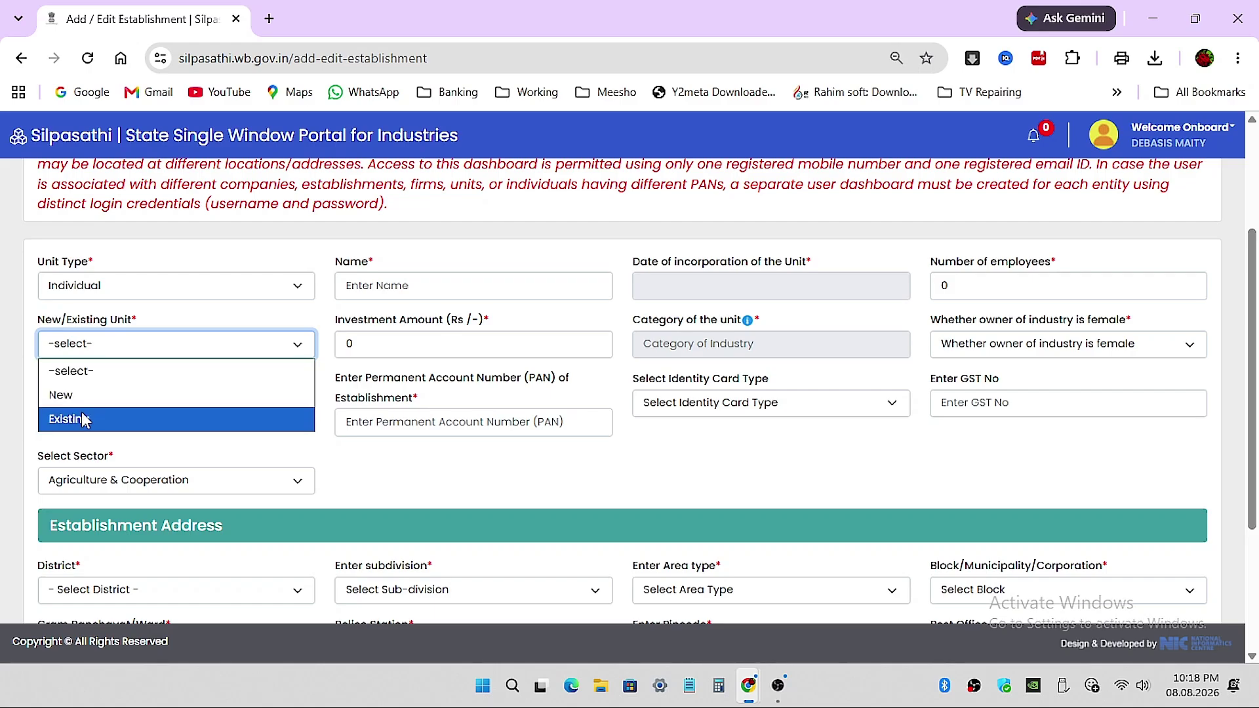
{"action": "left_click", "coordinate": [152, 319]}
{"action": "left_click", "coordinate": [355, 354]}
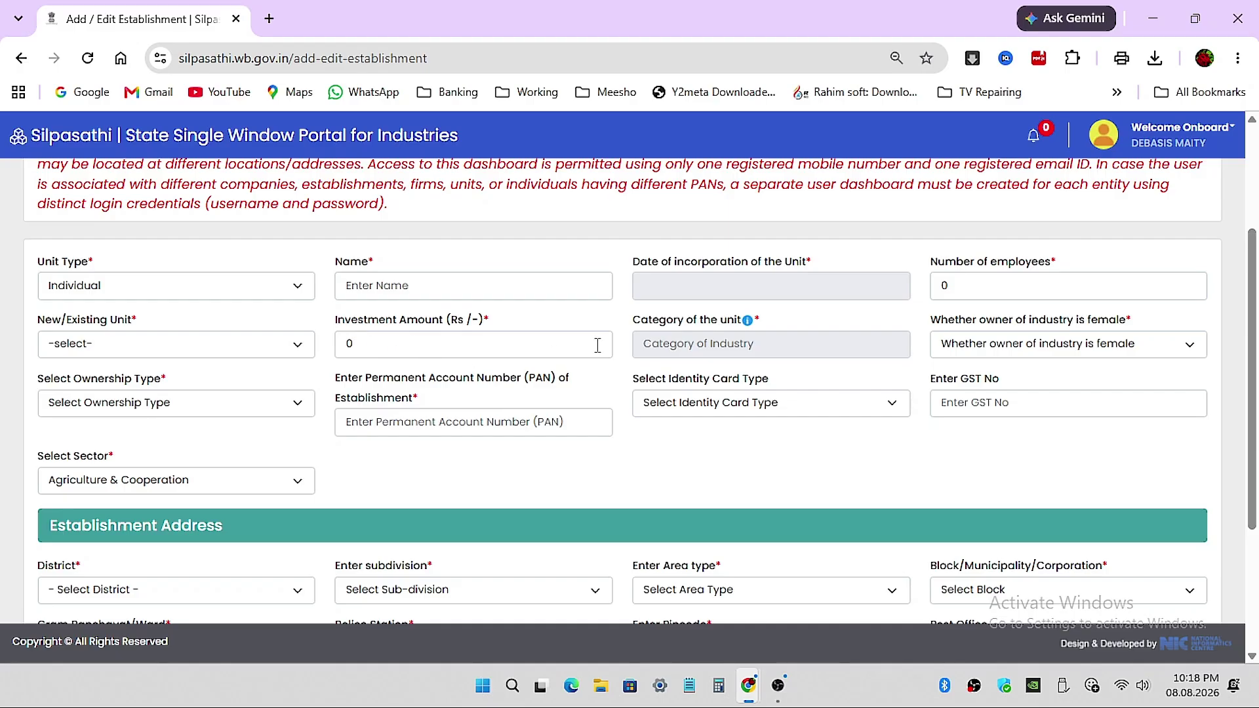
{"action": "left_click", "coordinate": [689, 338]}
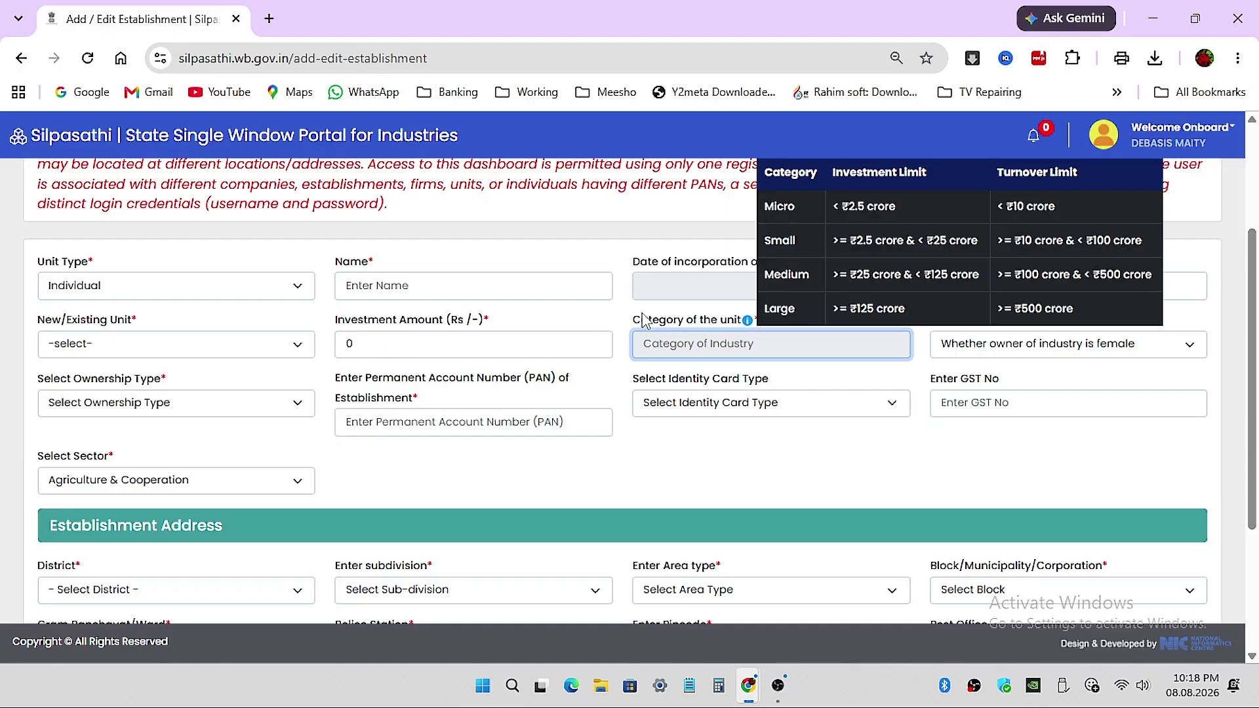
{"action": "left_click", "coordinate": [686, 310]}
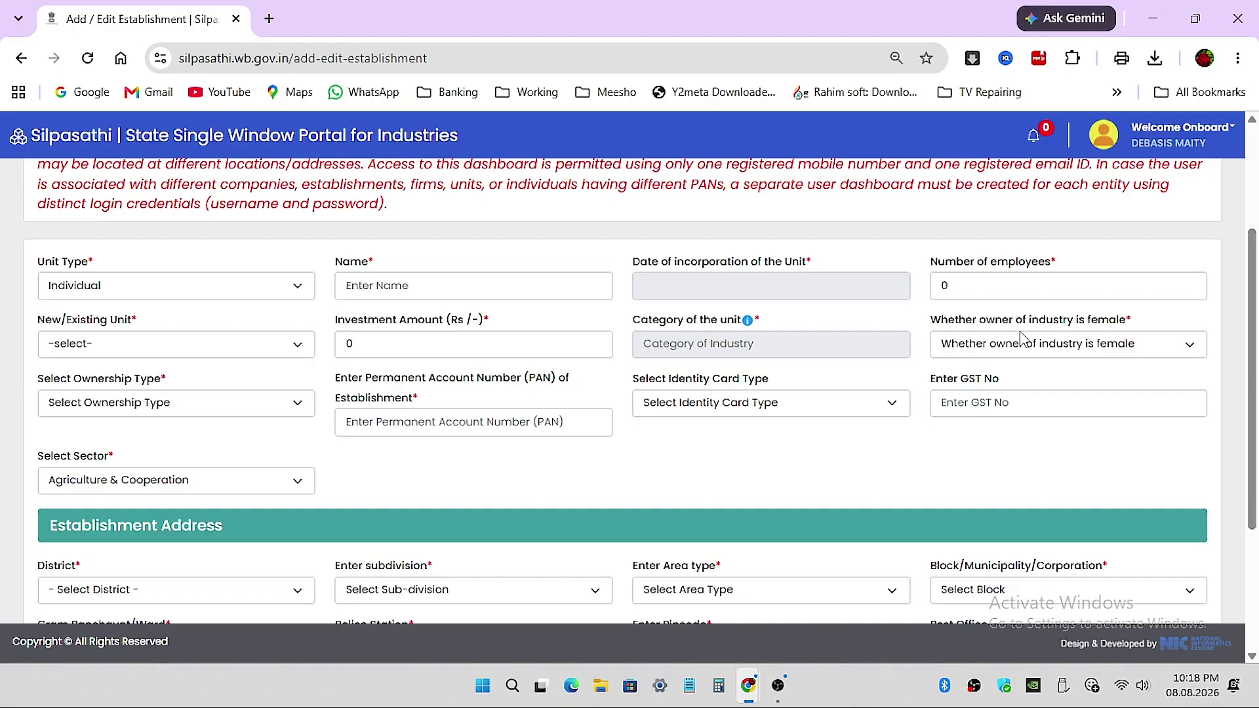
{"action": "left_click", "coordinate": [1021, 346]}
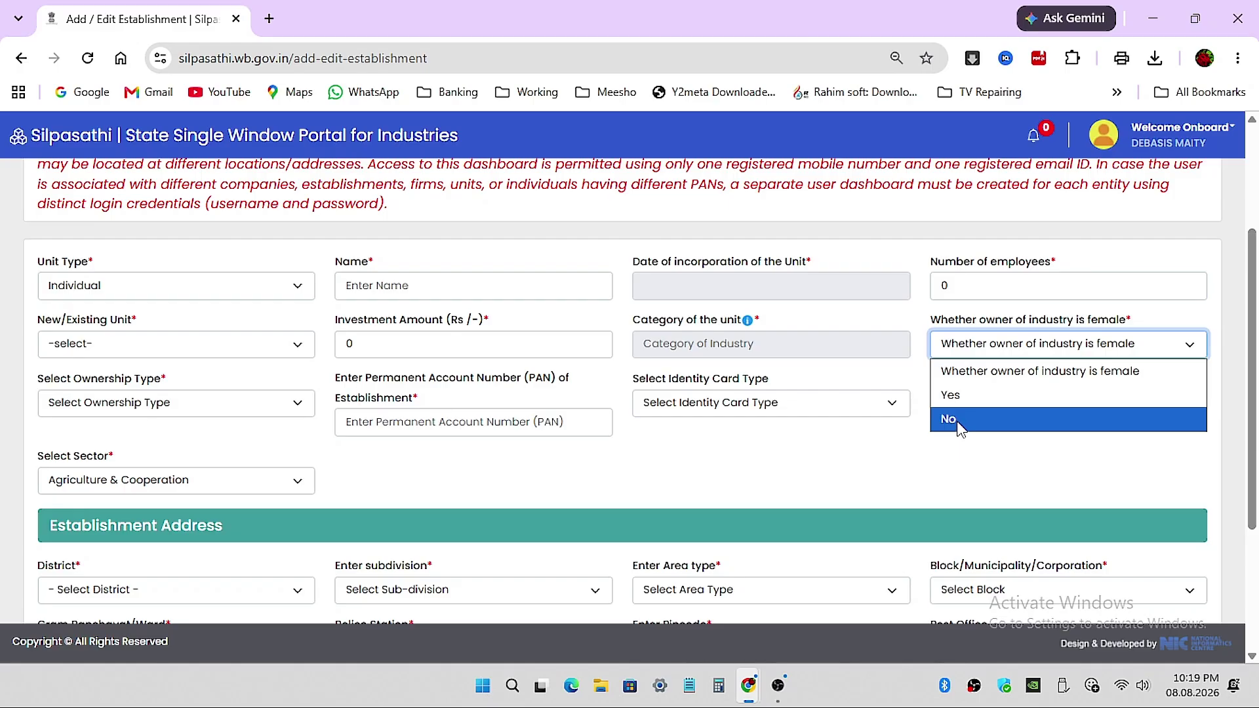
{"action": "left_click", "coordinate": [966, 457]}
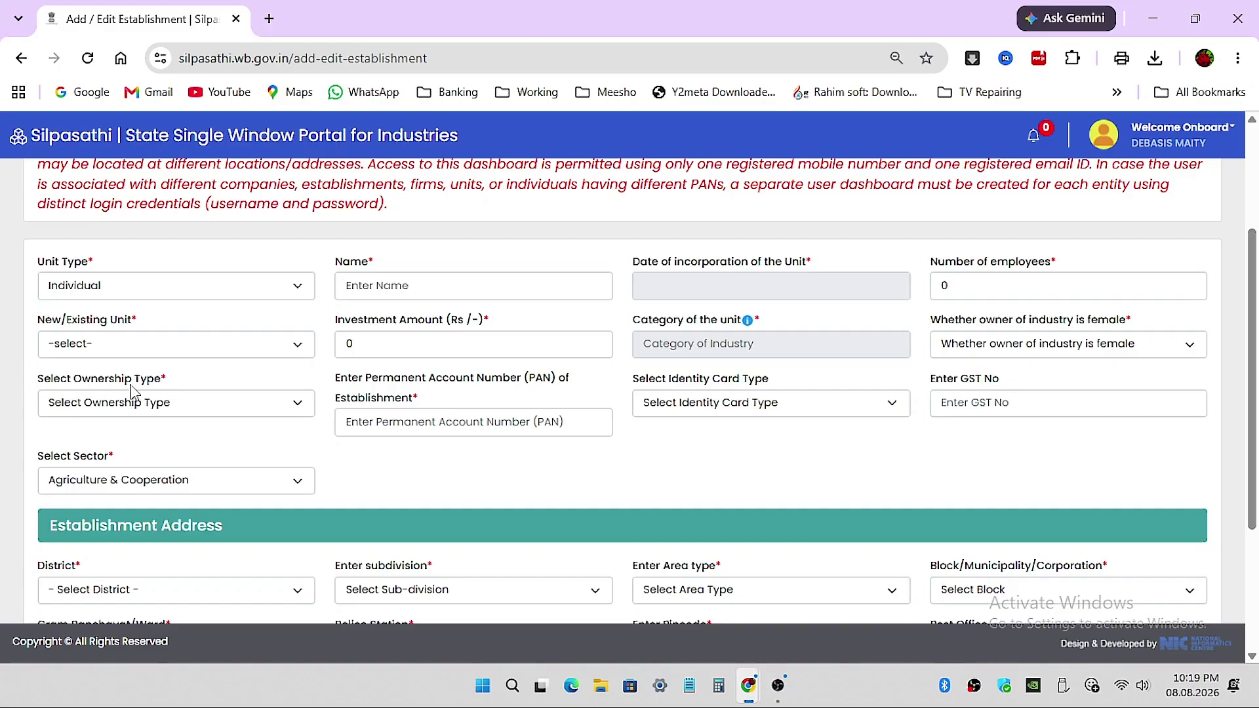
{"action": "left_click", "coordinate": [188, 407]}
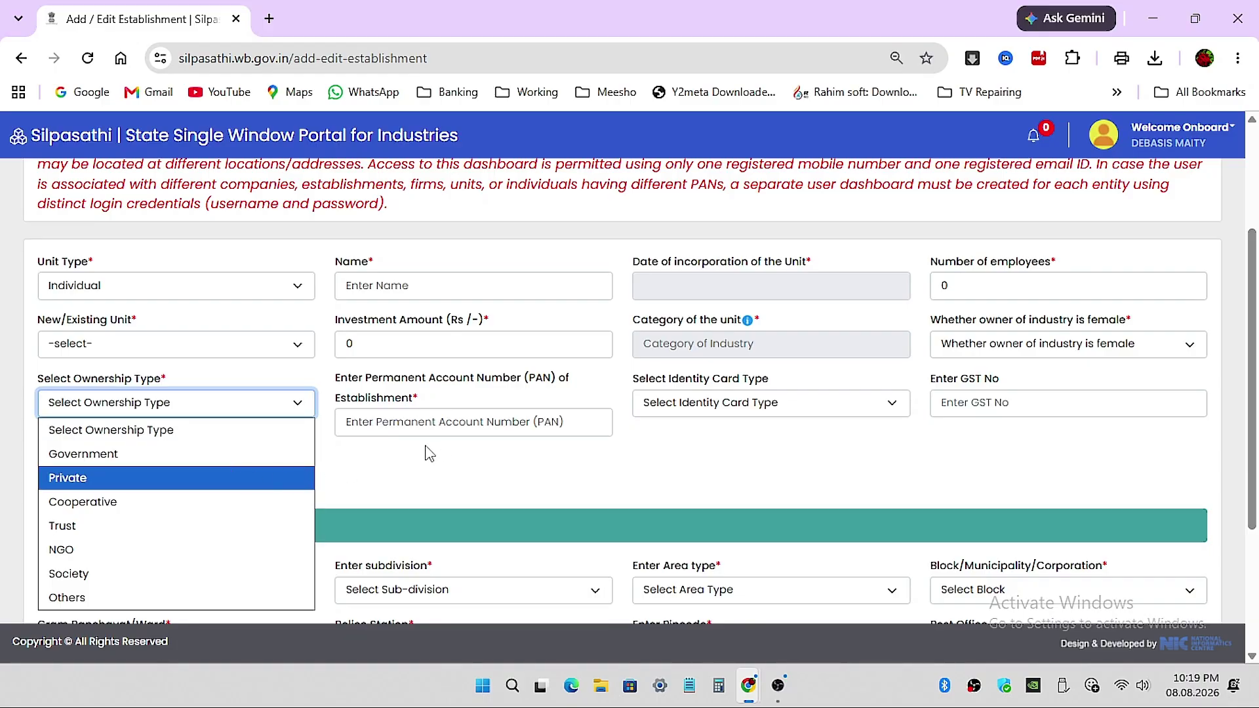
{"action": "left_click", "coordinate": [377, 481]}
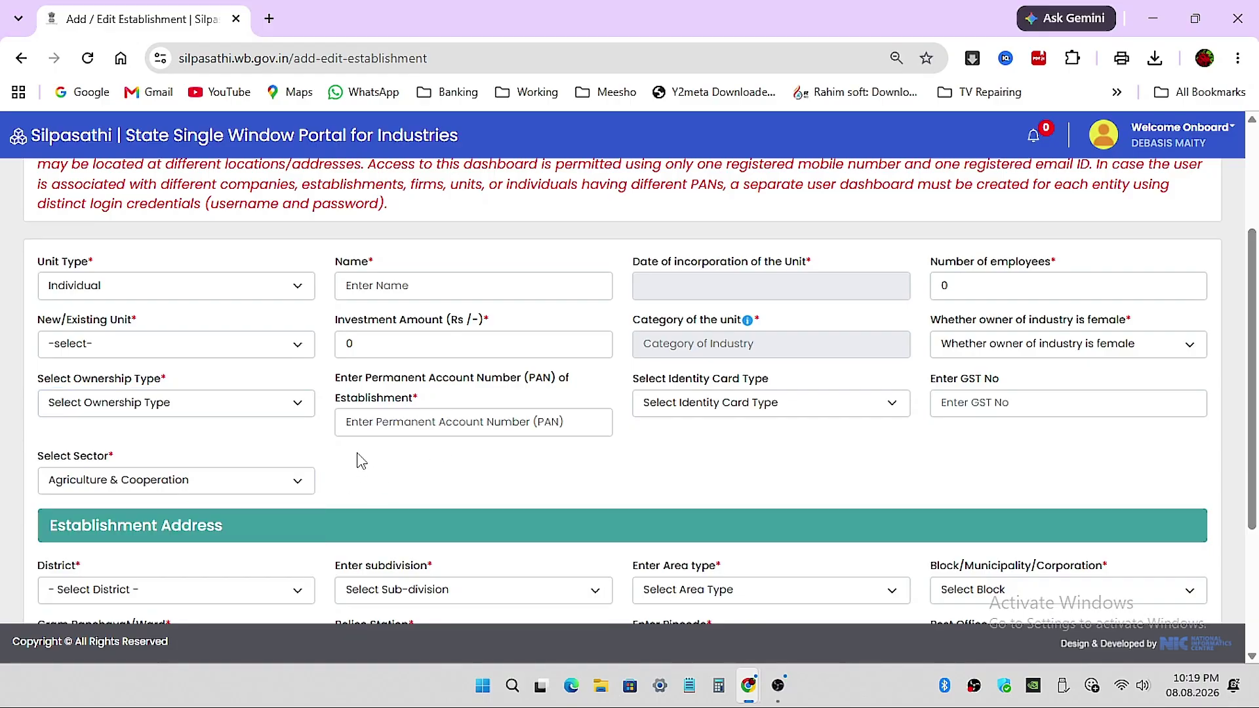
{"action": "left_click", "coordinate": [438, 421]}
{"action": "left_click", "coordinate": [392, 469]}
{"action": "left_click", "coordinate": [418, 420]}
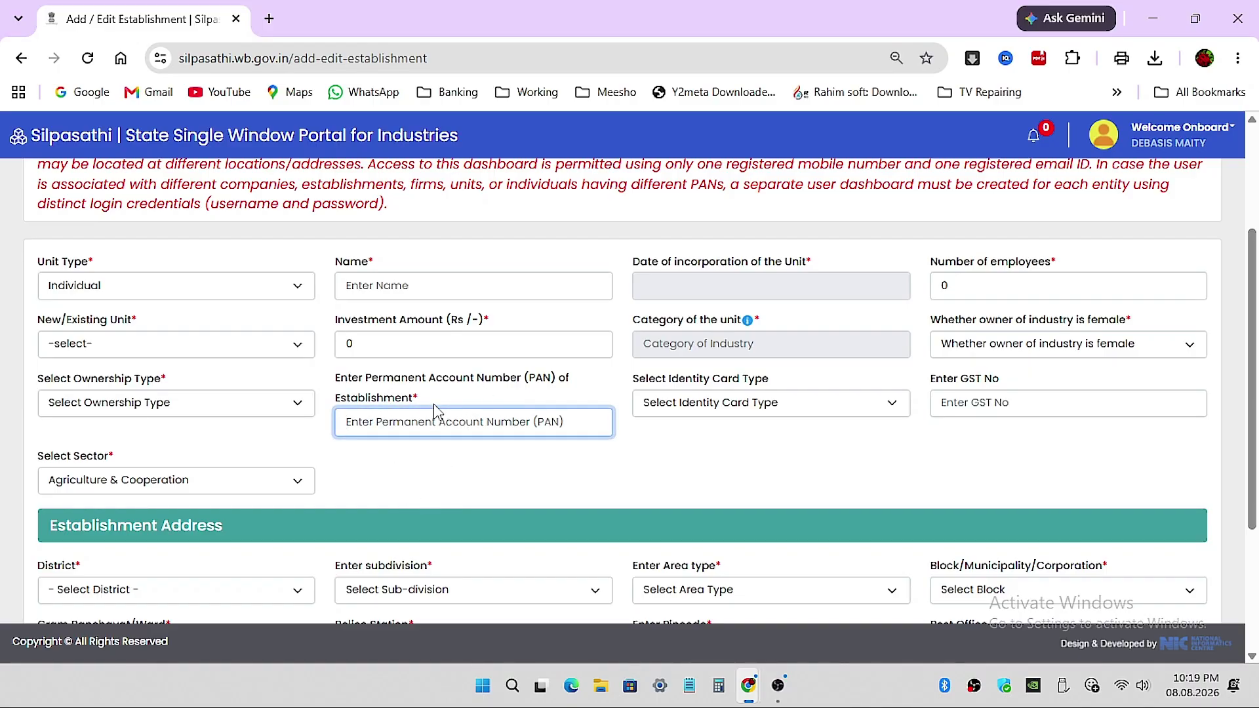
{"action": "left_click", "coordinate": [424, 459]}
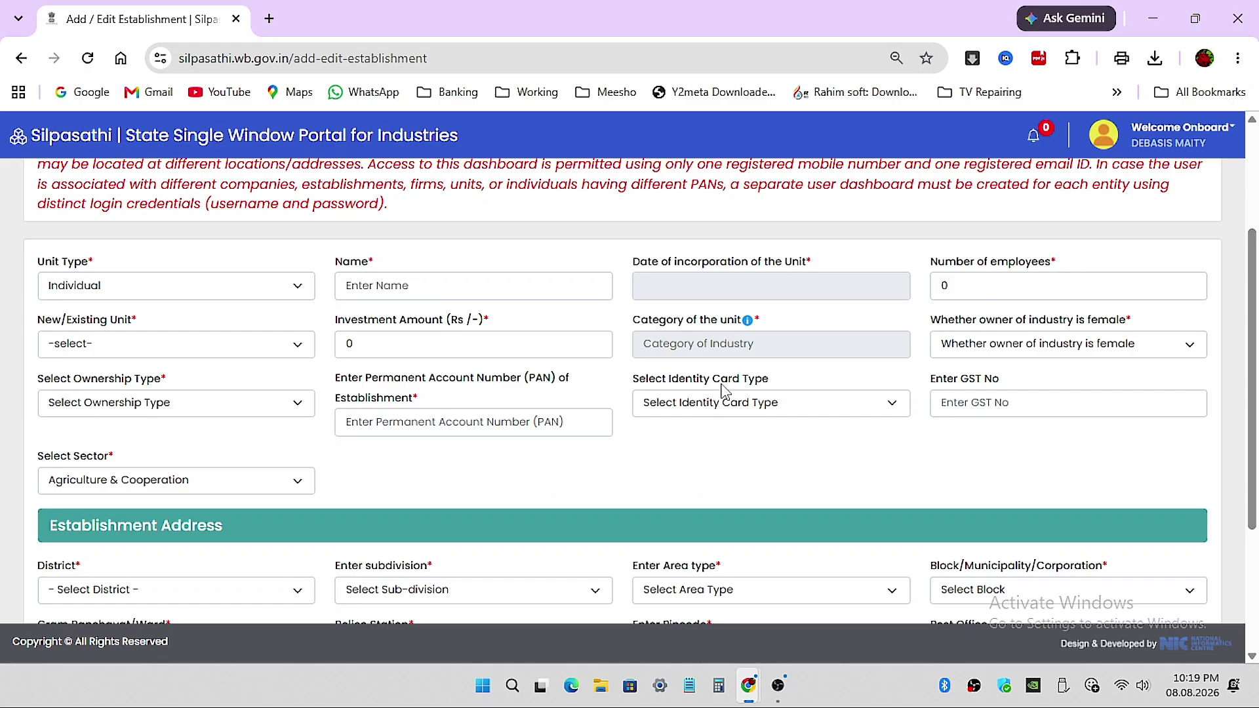
{"action": "left_click", "coordinate": [730, 403]}
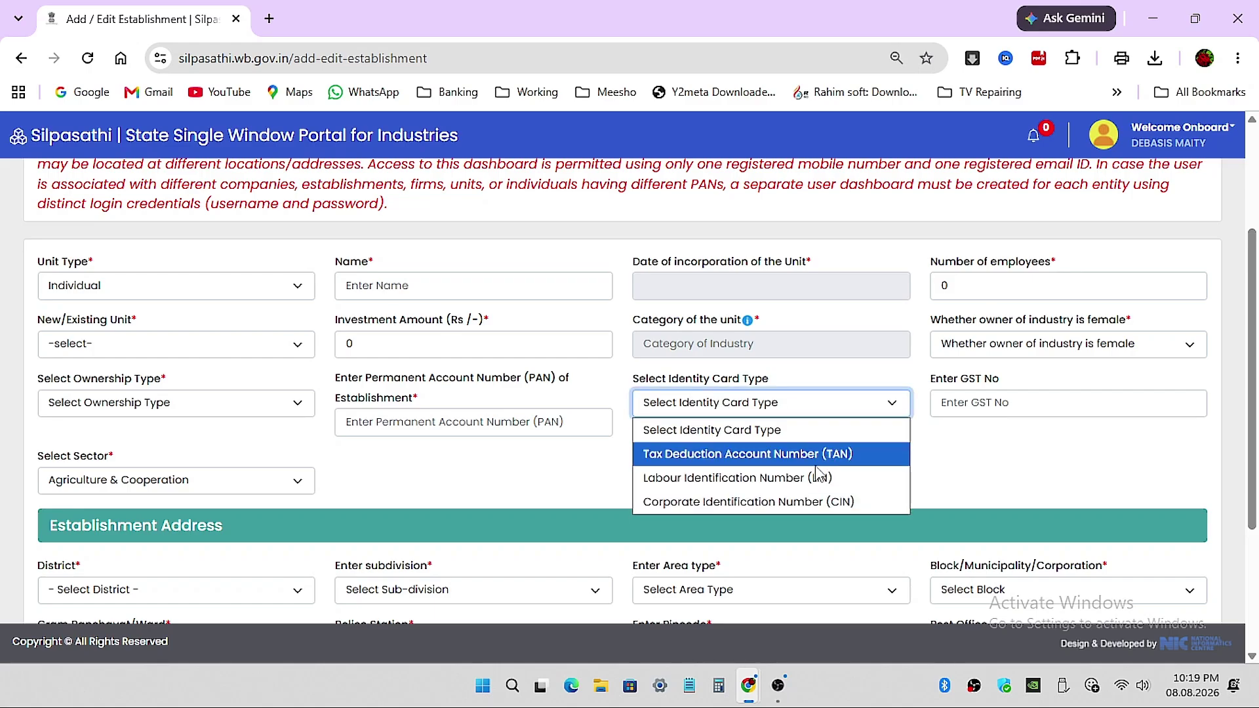
{"action": "left_click", "coordinate": [947, 387]}
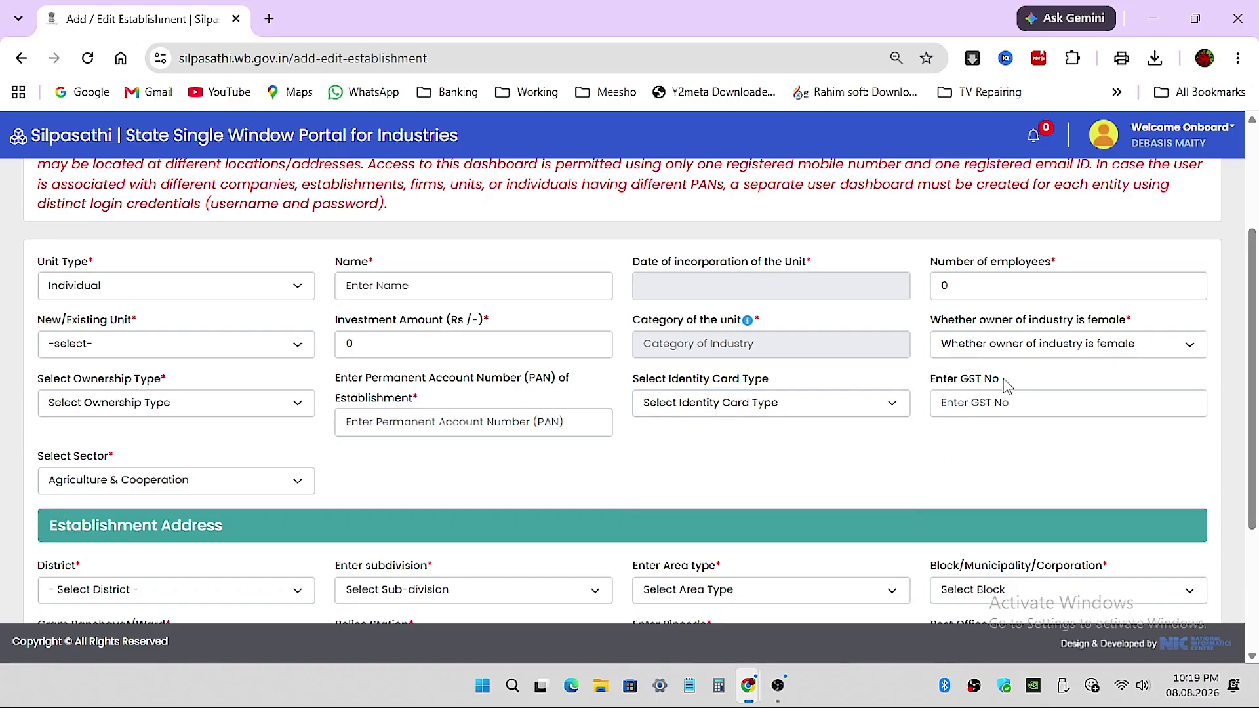
{"action": "left_click", "coordinate": [965, 401]}
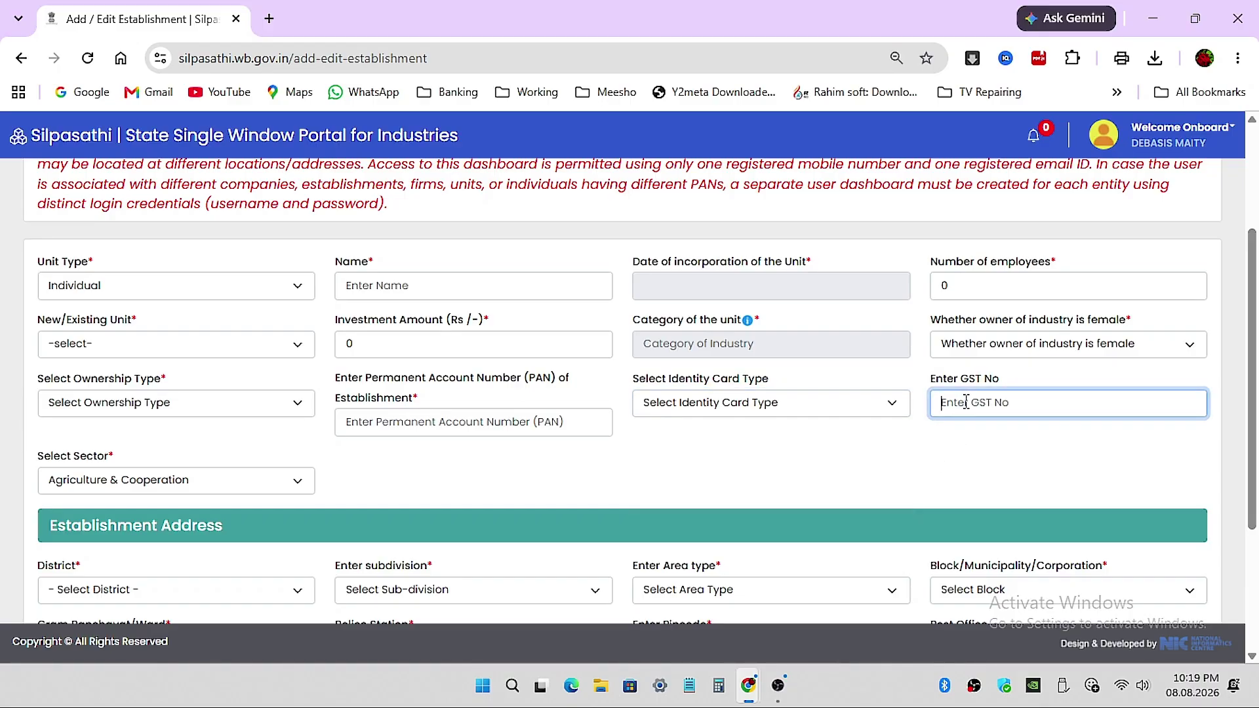
{"action": "left_click", "coordinate": [986, 451]}
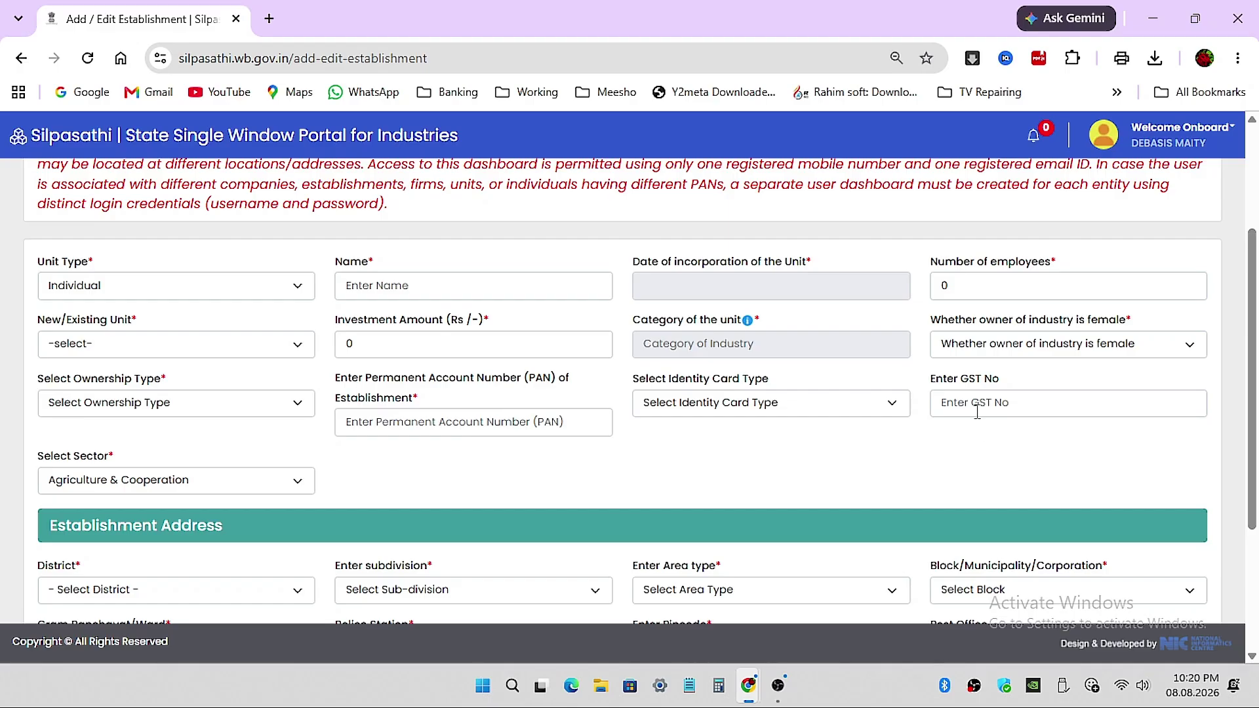
{"action": "triple_click", "coordinate": [936, 384]}
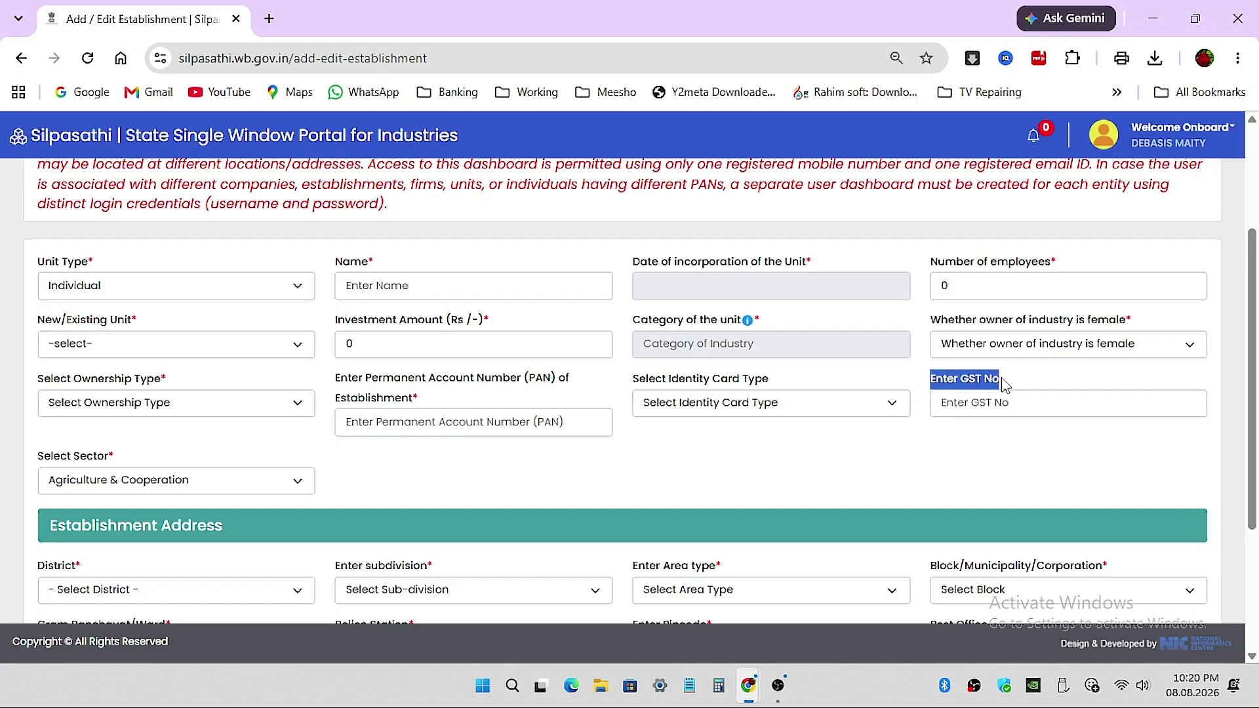
{"action": "left_click", "coordinate": [989, 458]}
{"action": "scroll", "coordinate": [7, 406], "scroll_direction": "down", "scroll_amount": 3}
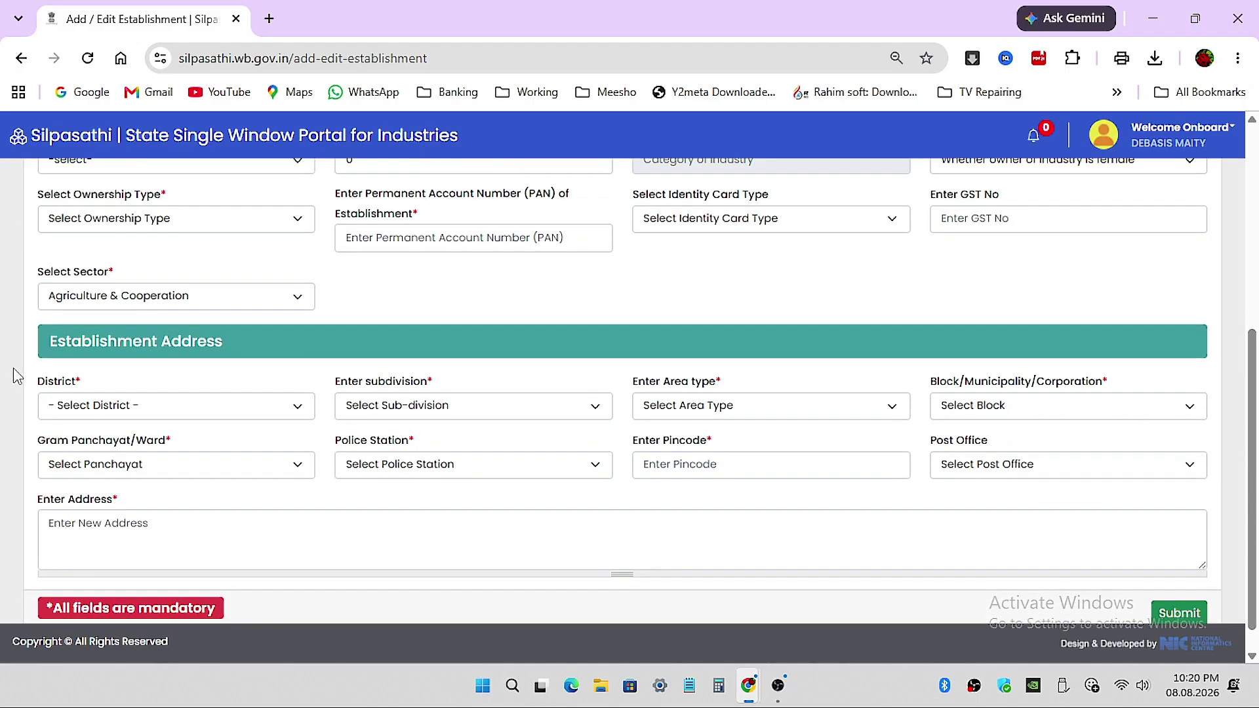
{"action": "left_click", "coordinate": [164, 296]}
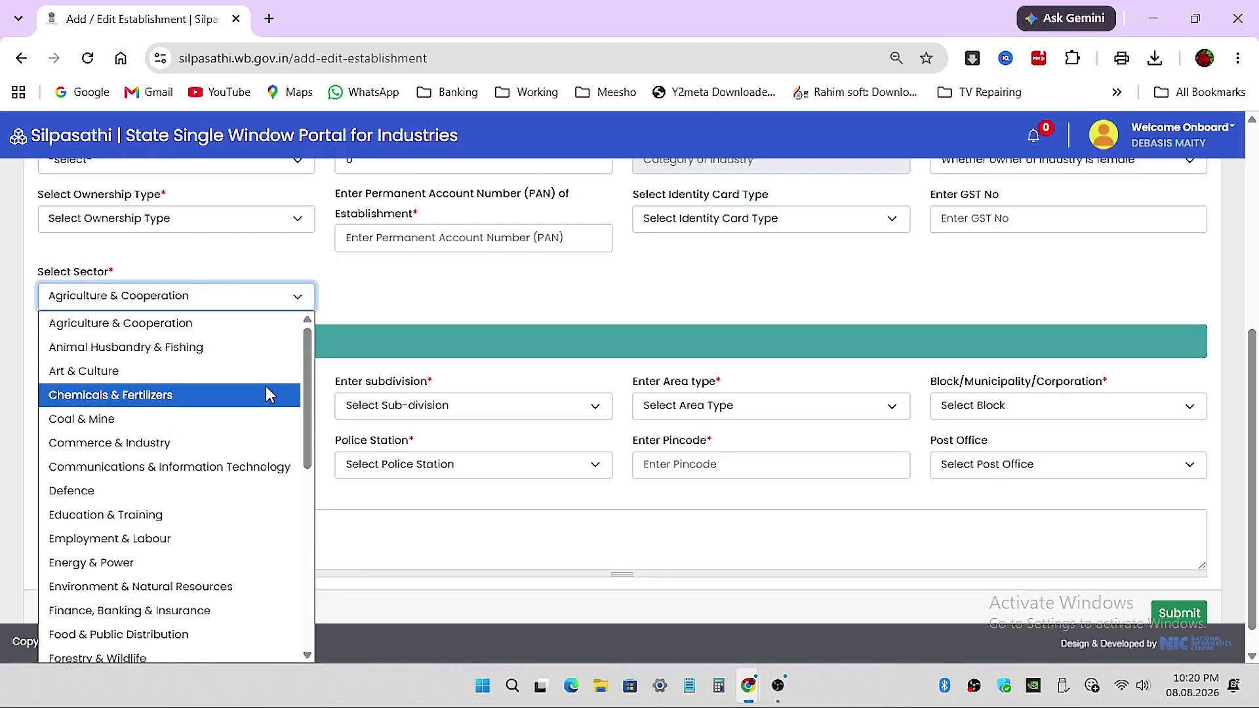
{"action": "scroll", "coordinate": [263, 393], "scroll_direction": "down", "scroll_amount": 5}
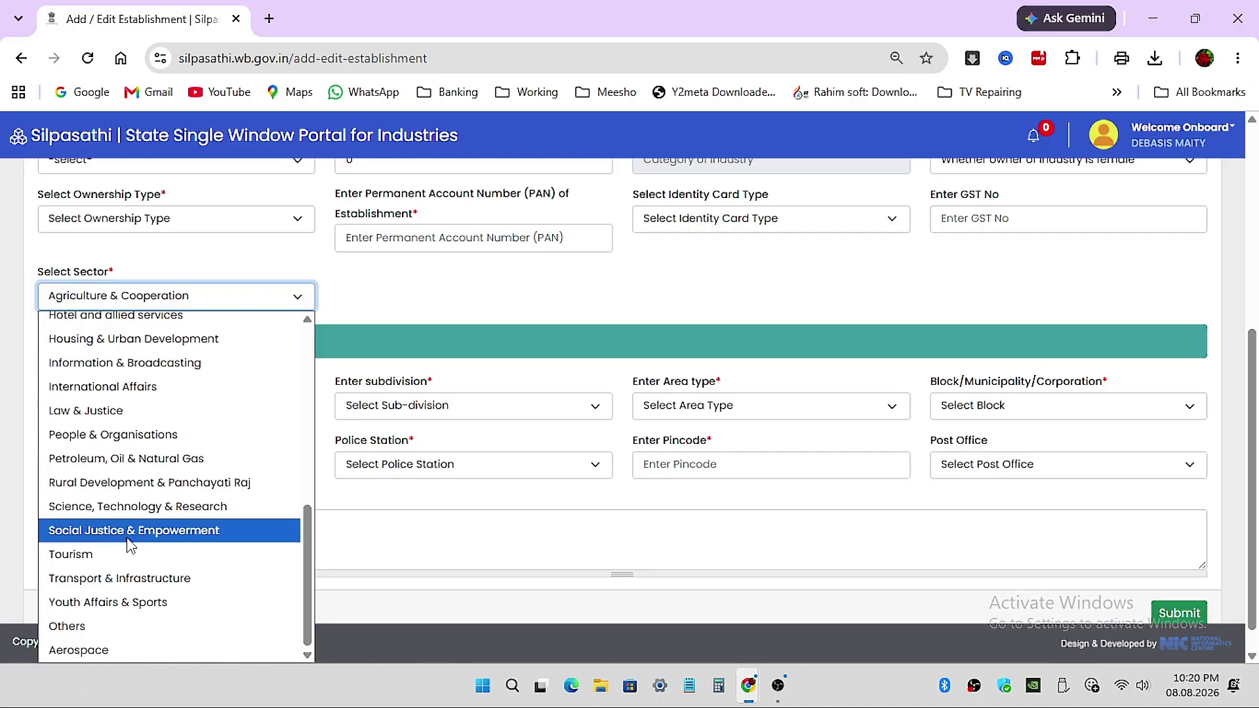
{"action": "scroll", "coordinate": [164, 440], "scroll_direction": "up", "scroll_amount": 6}
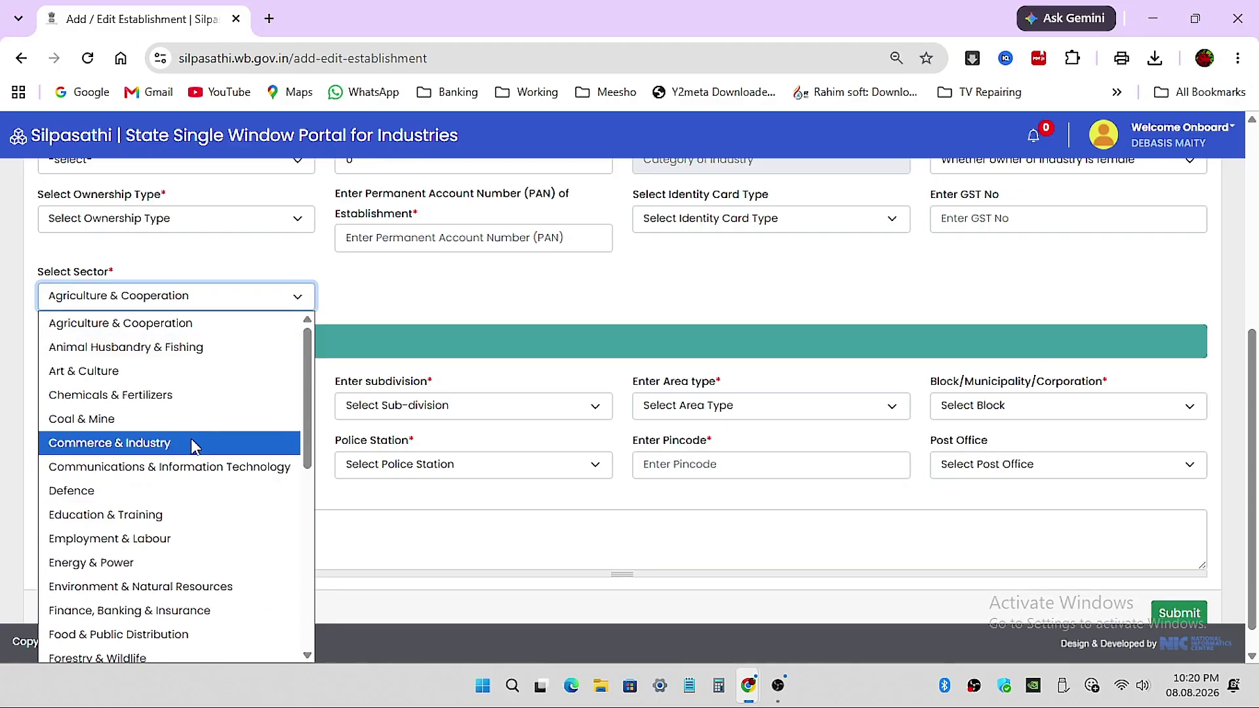
{"action": "scroll", "coordinate": [180, 525], "scroll_direction": "down", "scroll_amount": 5}
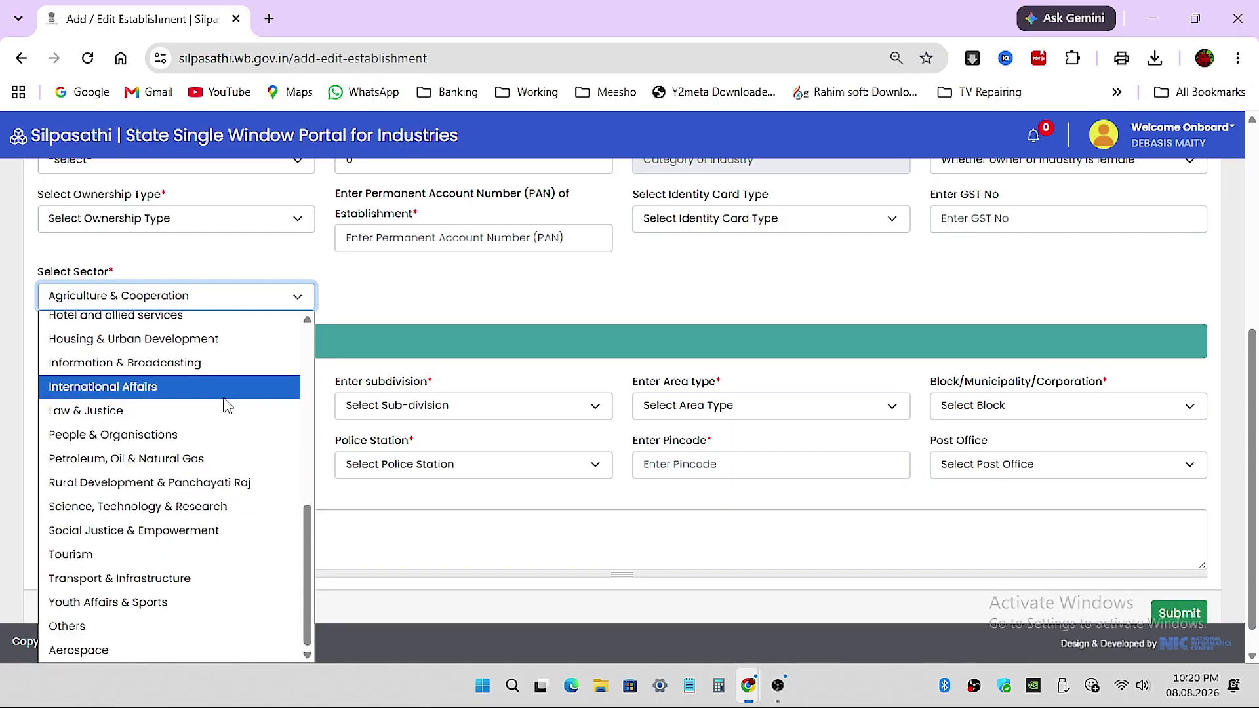
{"action": "scroll", "coordinate": [219, 426], "scroll_direction": "up", "scroll_amount": 4}
{"action": "scroll", "coordinate": [210, 448], "scroll_direction": "down", "scroll_amount": 4}
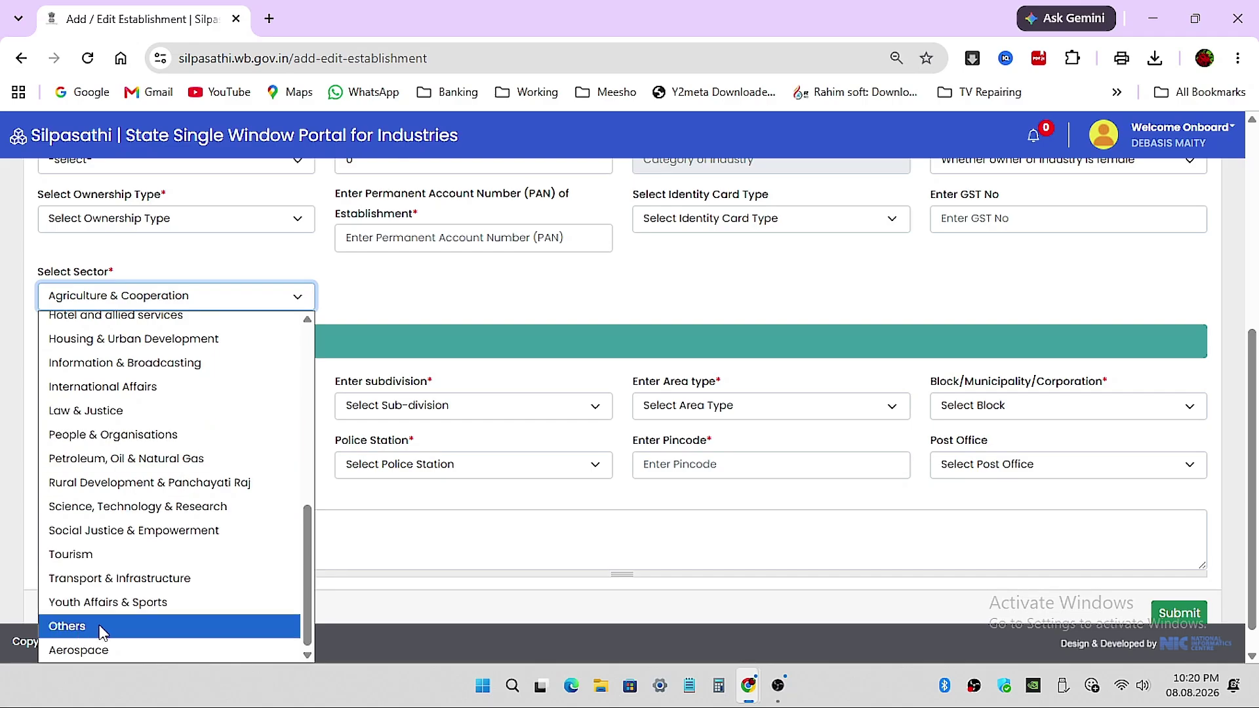
{"action": "left_click", "coordinate": [390, 290]}
{"action": "scroll", "coordinate": [125, 292], "scroll_direction": "down", "scroll_amount": 1}
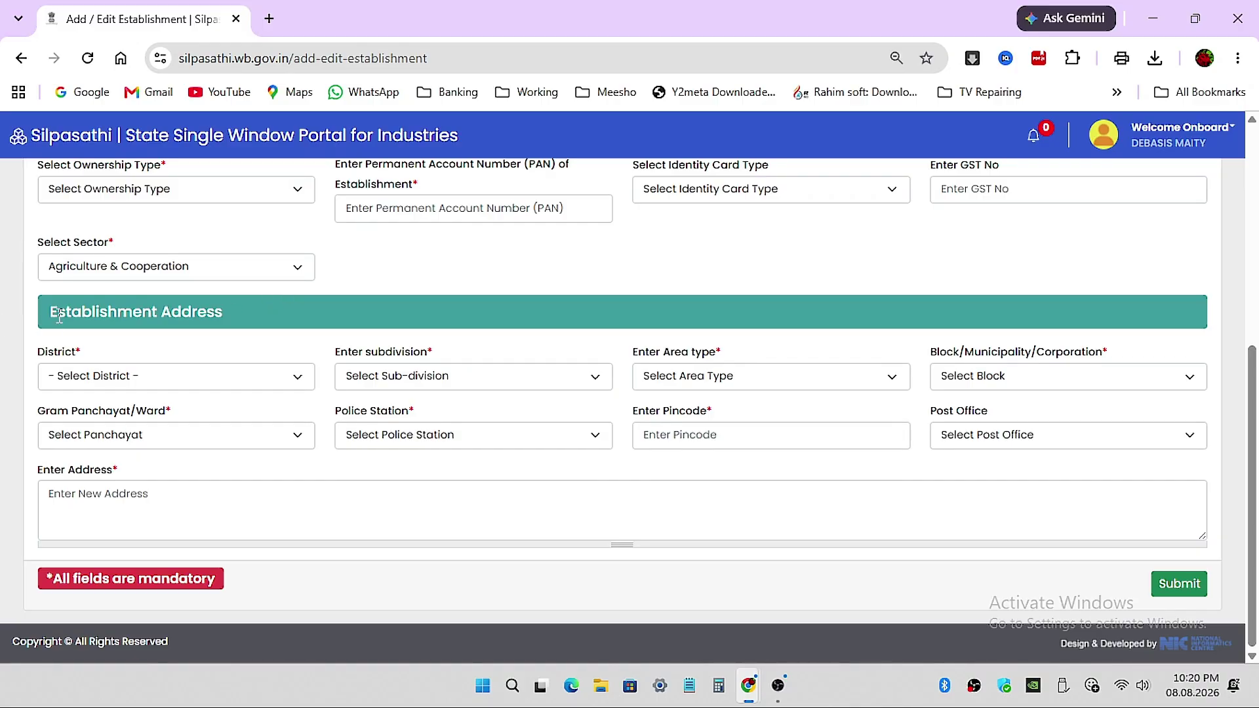
{"action": "left_click_drag", "start_coordinate": [53, 316], "coordinate": [257, 321]}
{"action": "left_click", "coordinate": [183, 308]}
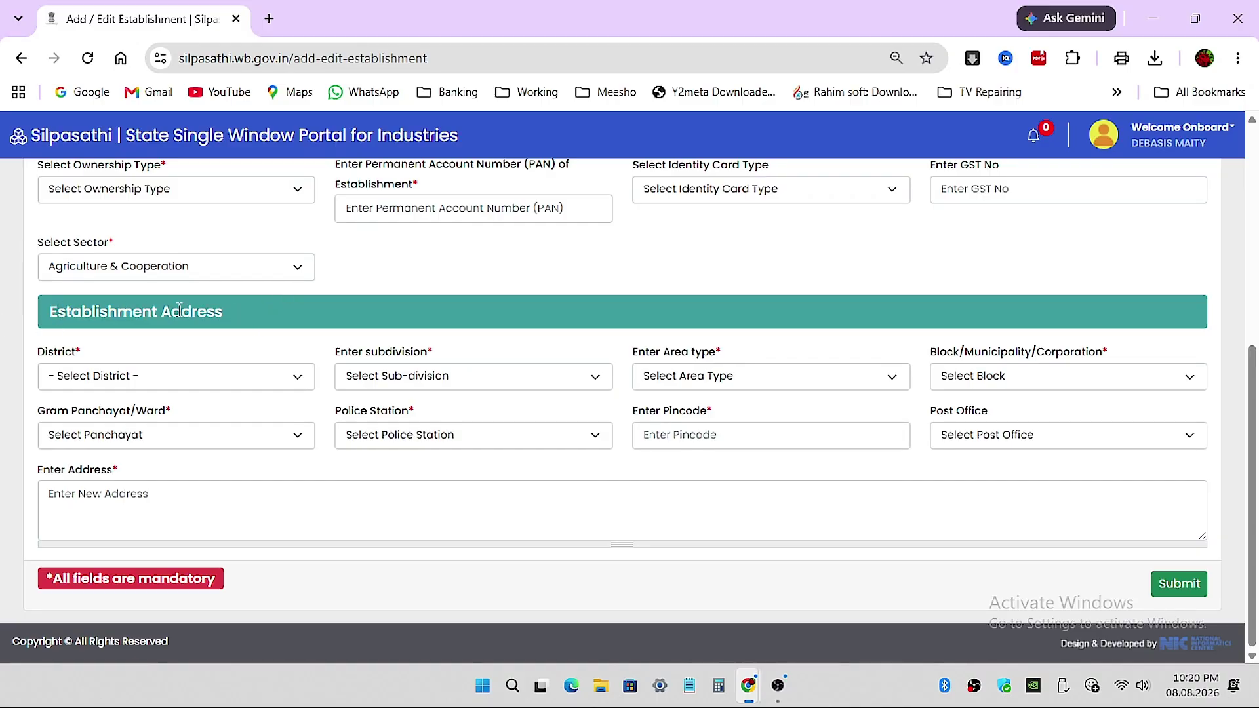
{"action": "left_click", "coordinate": [130, 386]}
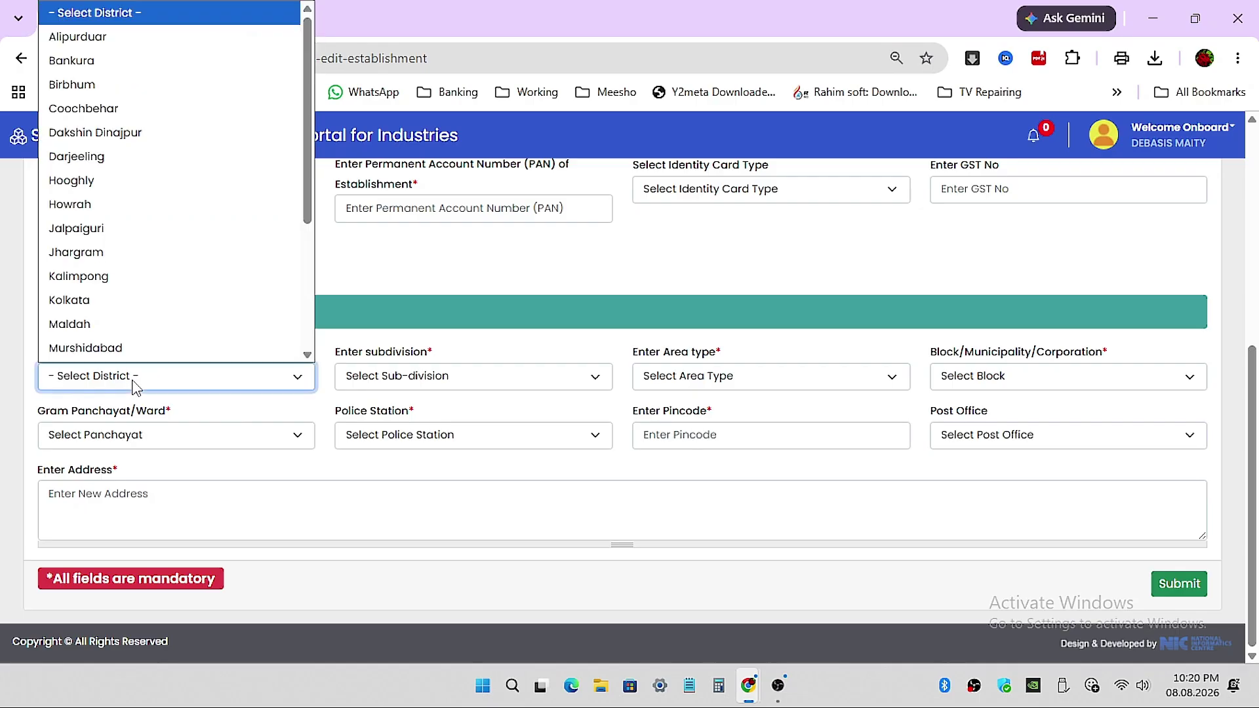
{"action": "left_click", "coordinate": [376, 314]}
{"action": "left_click", "coordinate": [447, 379]}
{"action": "left_click", "coordinate": [505, 332]}
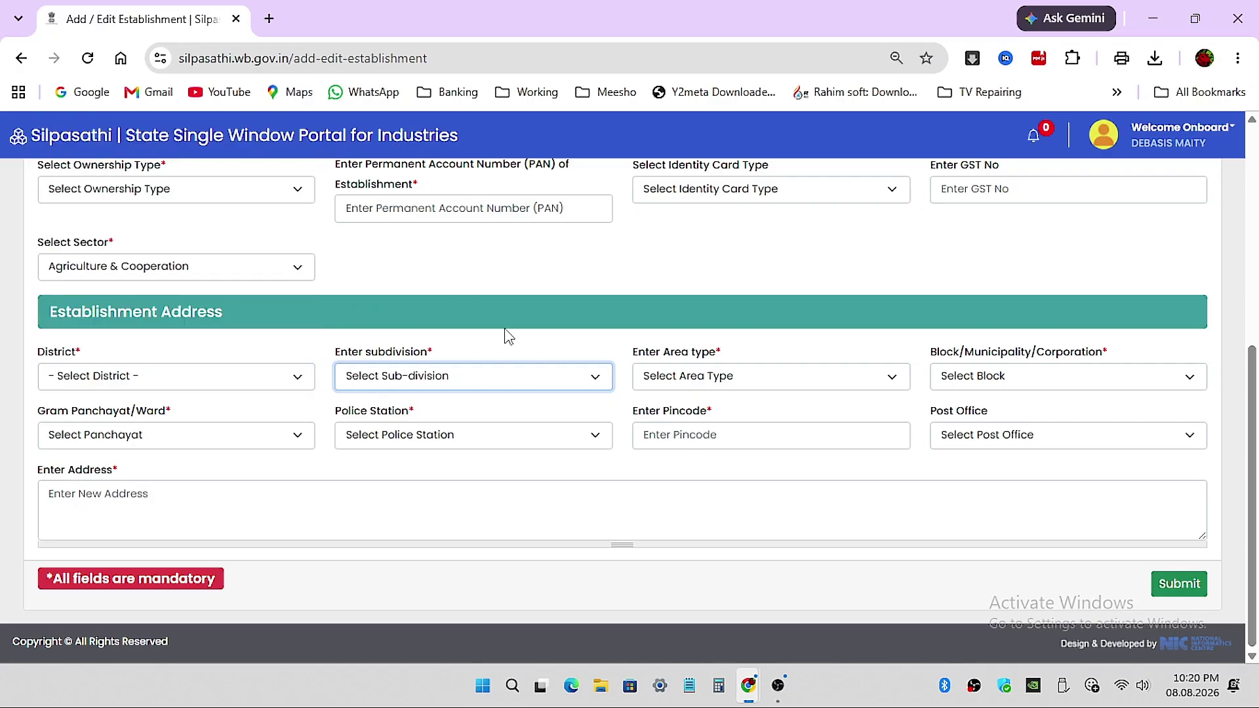
{"action": "left_click", "coordinate": [197, 375]}
{"action": "left_click", "coordinate": [445, 330]}
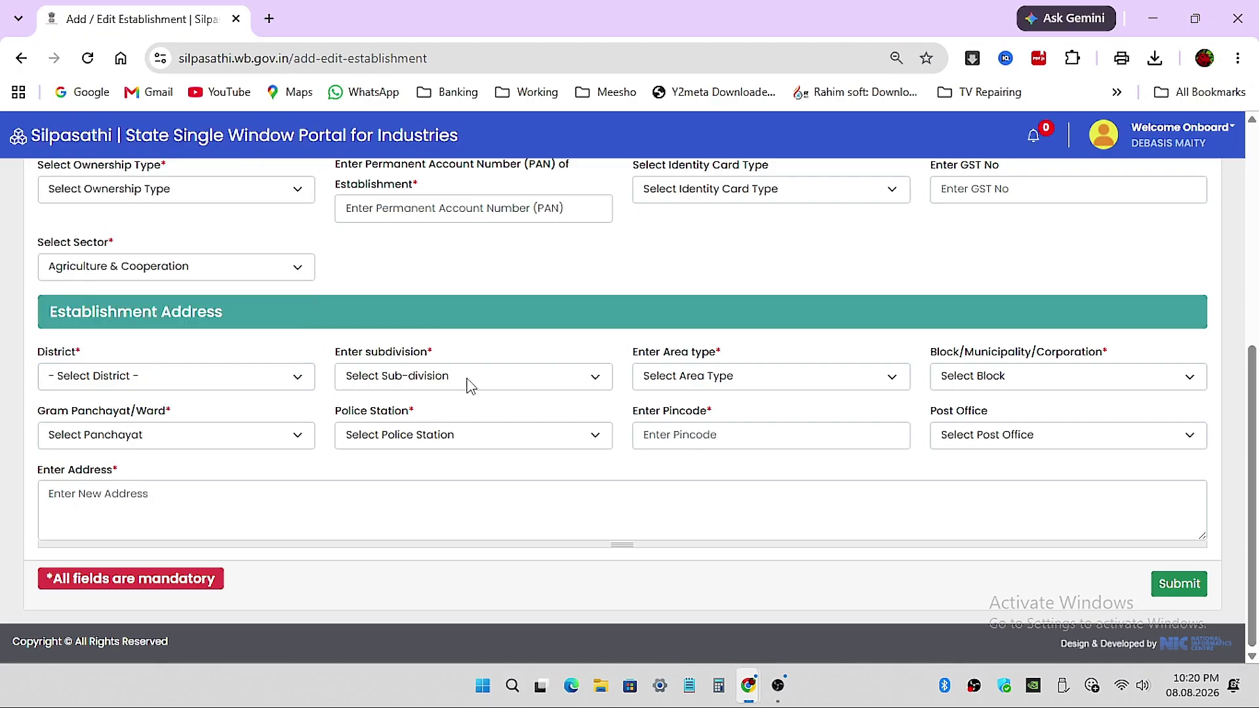
{"action": "left_click", "coordinate": [466, 384]}
{"action": "left_click", "coordinate": [517, 349]}
{"action": "left_click", "coordinate": [689, 371]}
{"action": "left_click", "coordinate": [719, 356]}
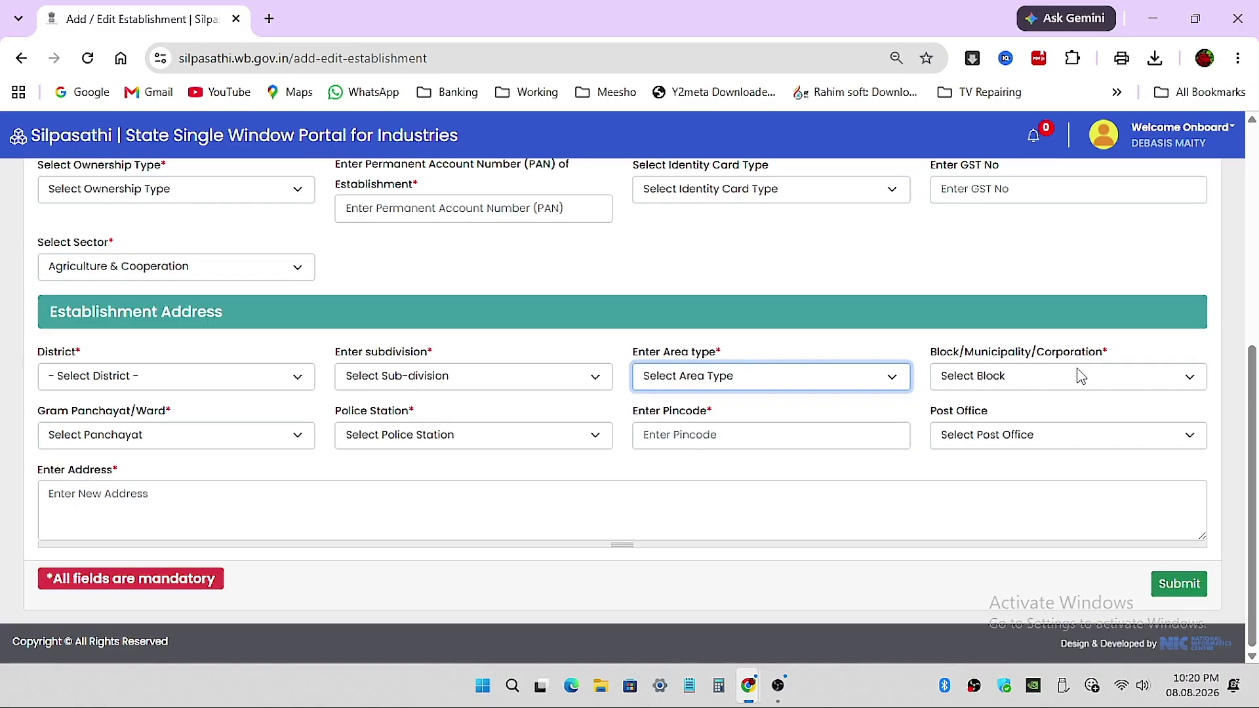
{"action": "left_click", "coordinate": [1052, 383]}
{"action": "left_click", "coordinate": [1043, 377]}
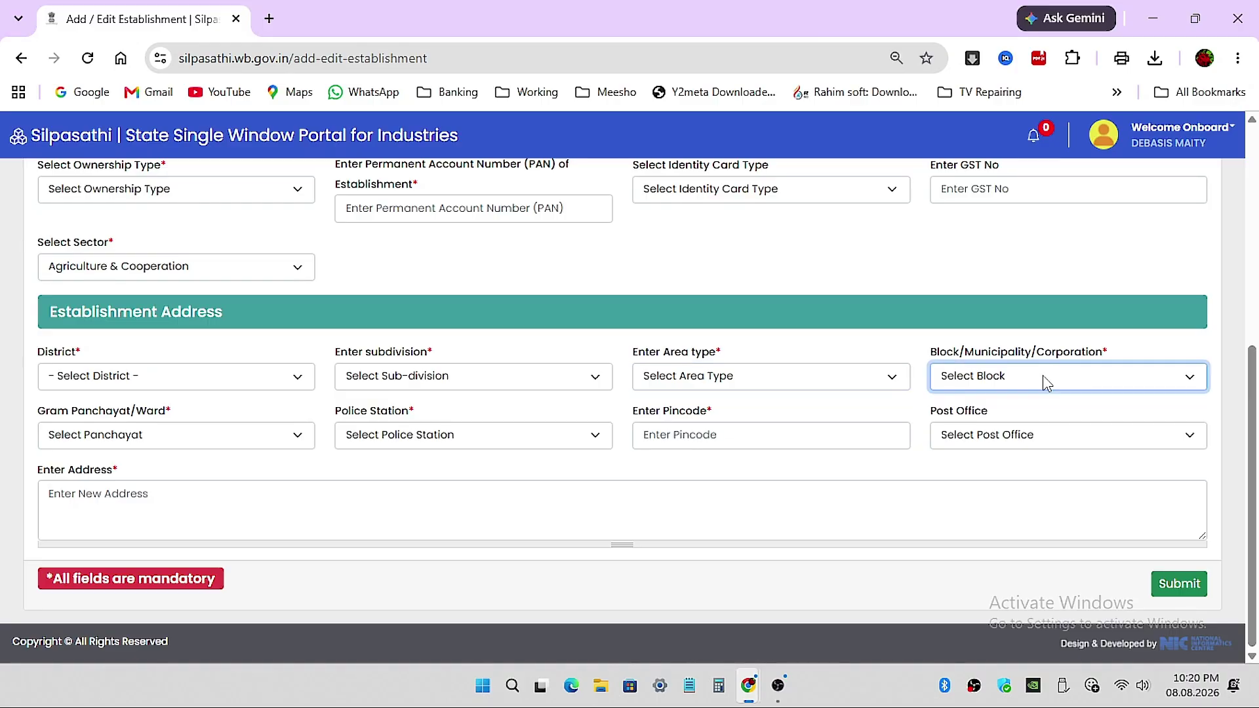
{"action": "left_click", "coordinate": [148, 443]}
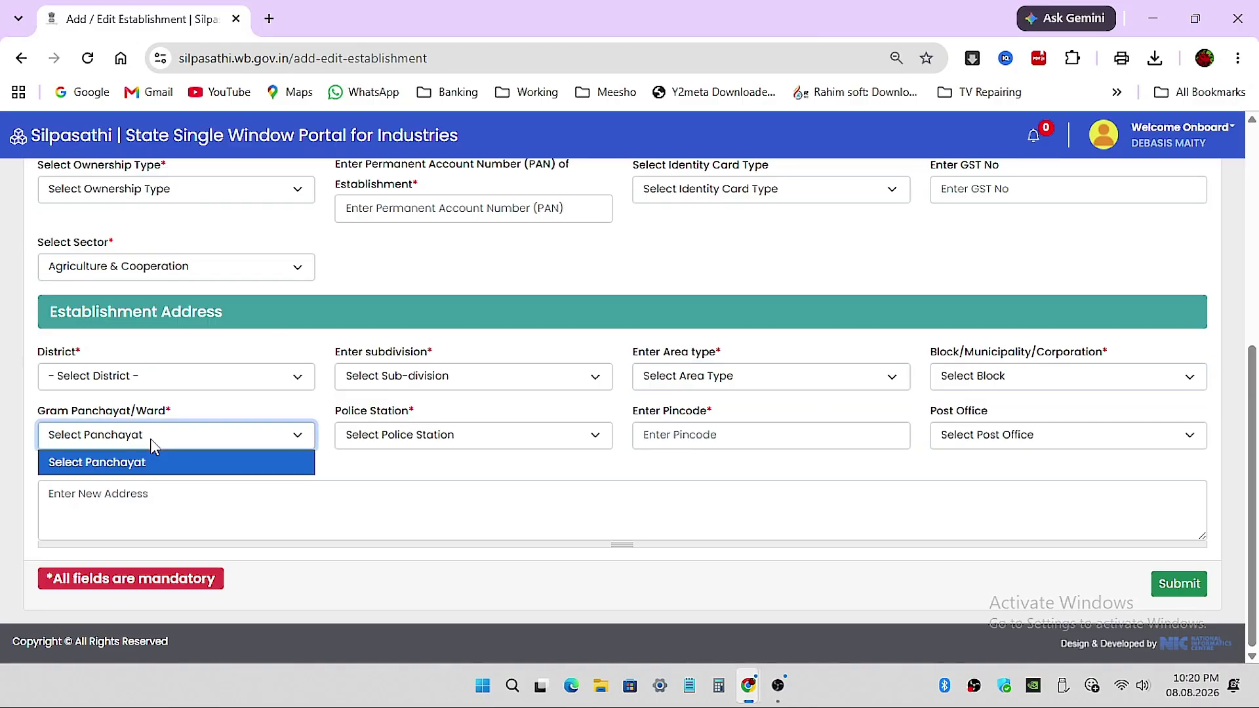
{"action": "left_click", "coordinate": [195, 435]}
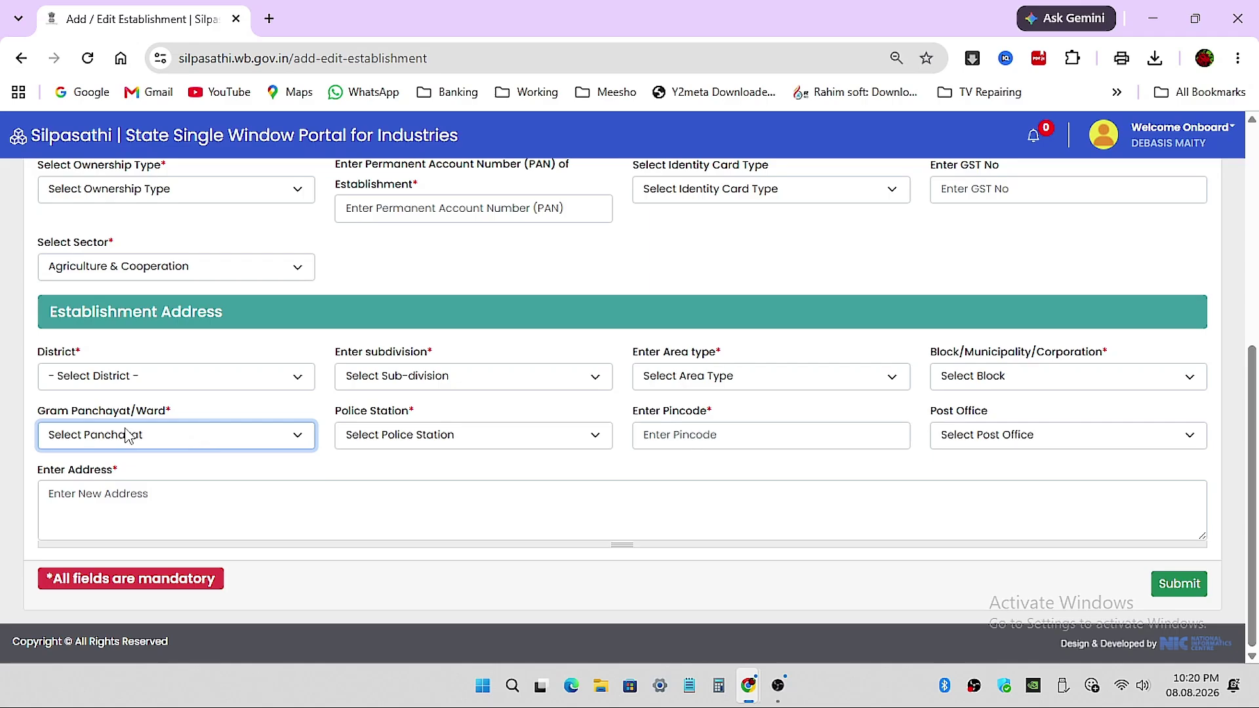
{"action": "left_click", "coordinate": [436, 439]}
{"action": "left_click", "coordinate": [706, 434]}
{"action": "left_click", "coordinate": [748, 435]}
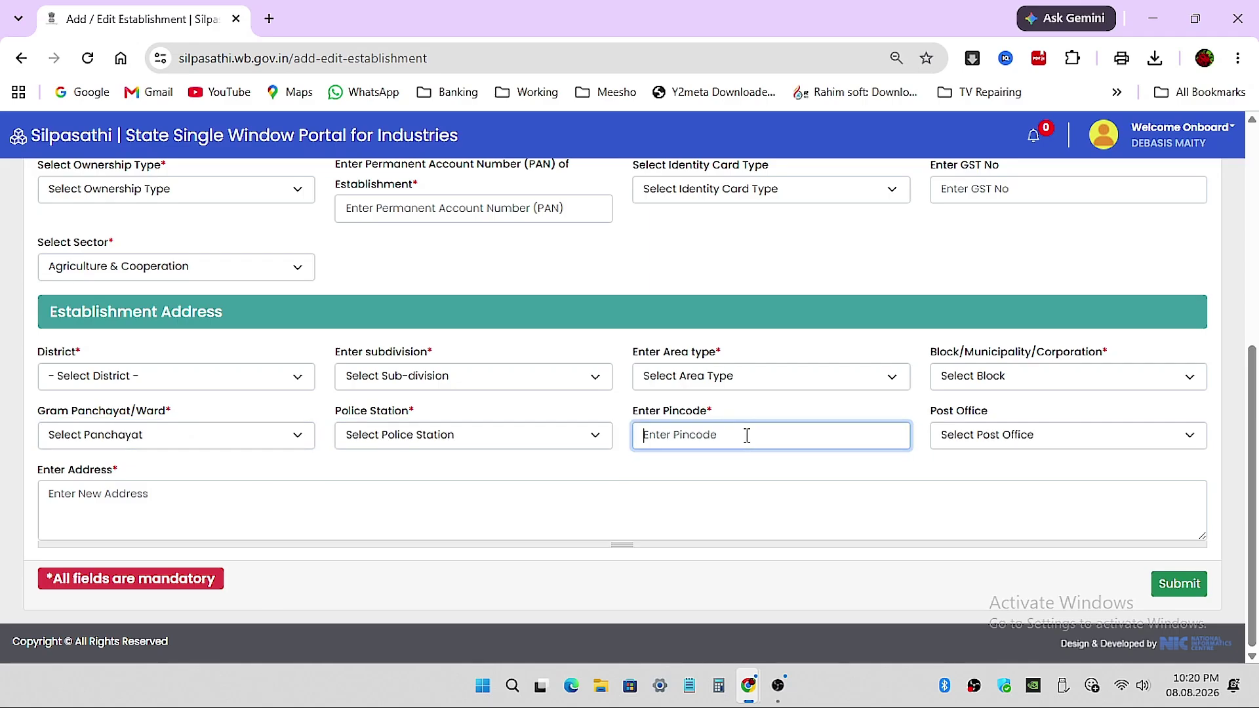
{"action": "left_click", "coordinate": [911, 464]}
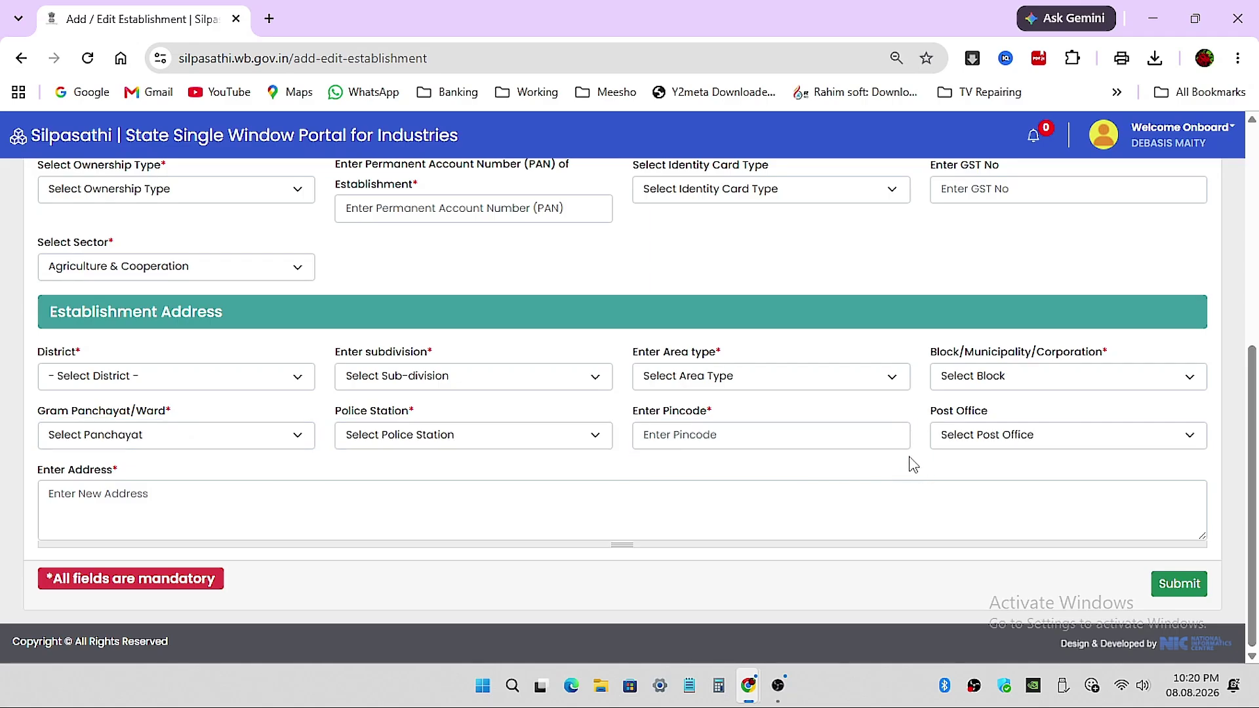
{"action": "left_click", "coordinate": [1003, 437]}
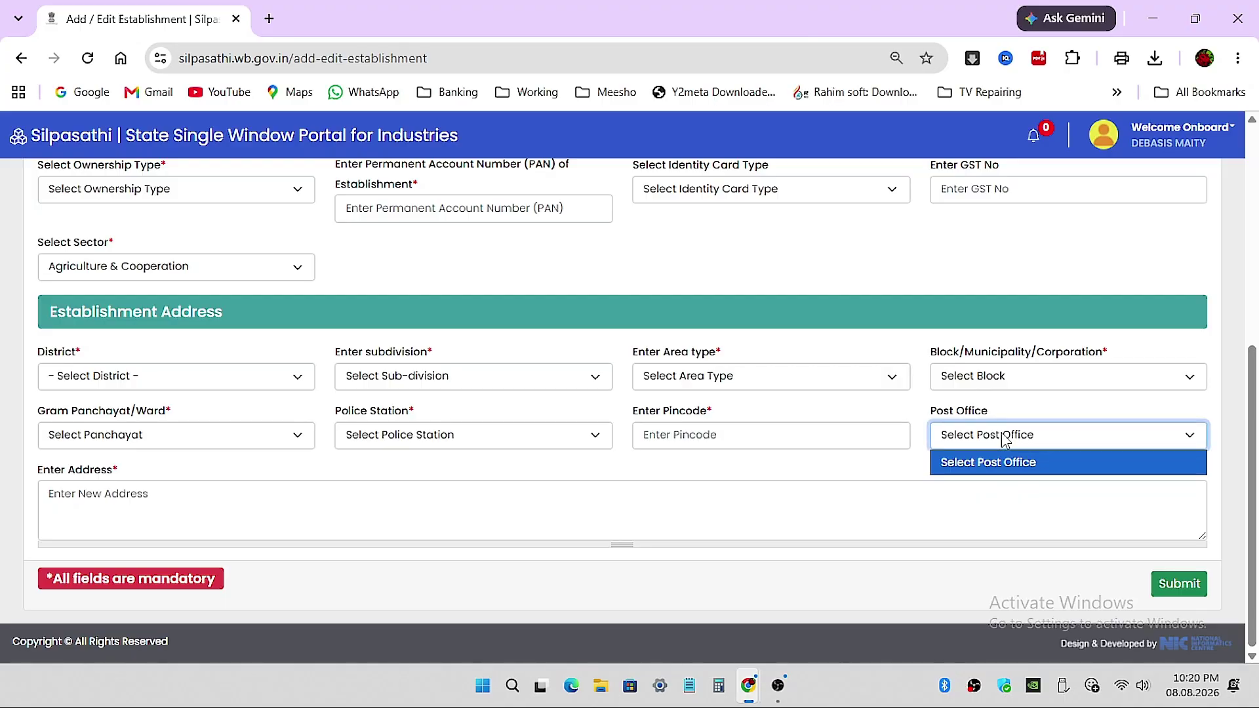
{"action": "left_click", "coordinate": [1003, 437]}
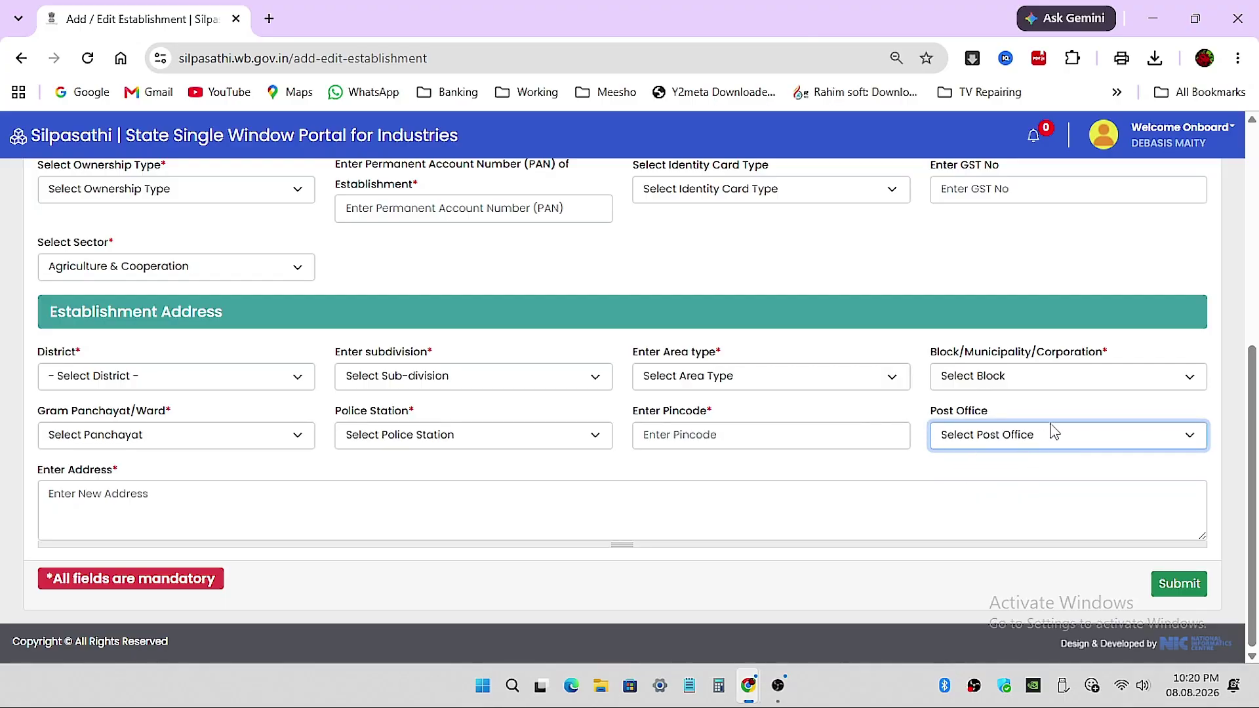
{"action": "left_click", "coordinate": [215, 493]}
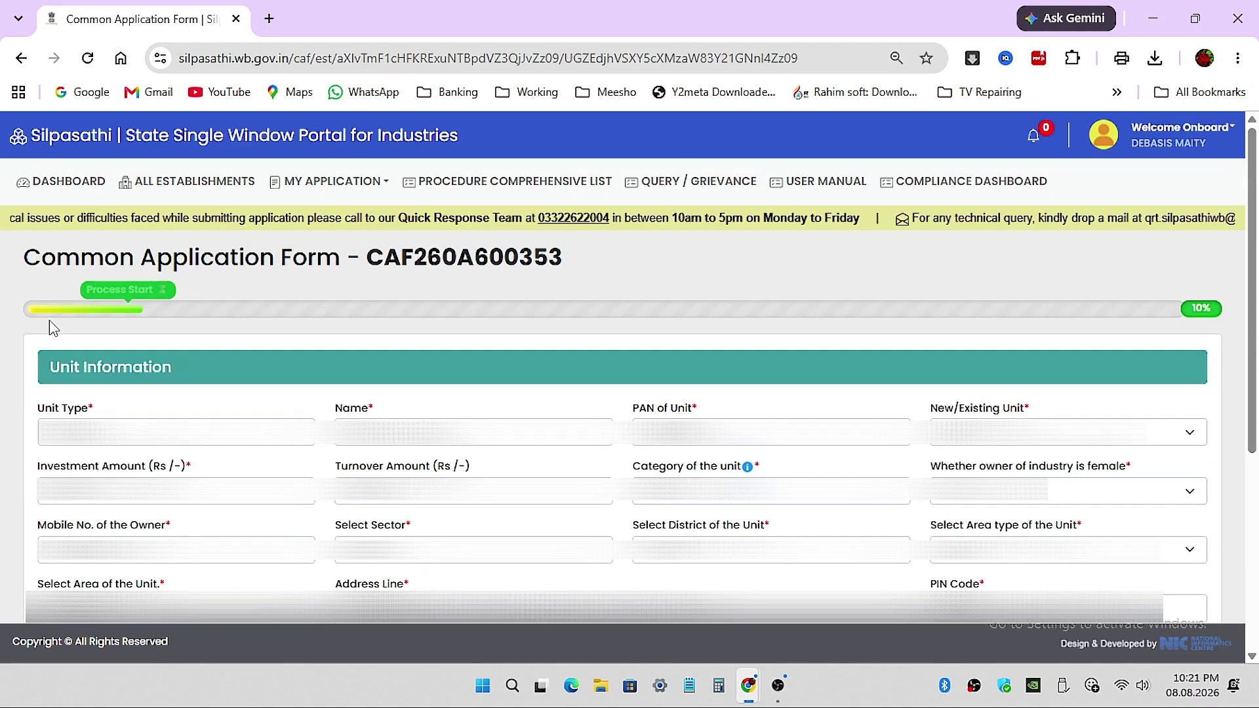
Tick the 'I hereby declare' checkbox and save the unit information.
{"action": "scroll", "coordinate": [3, 346], "scroll_direction": "down", "scroll_amount": 4}
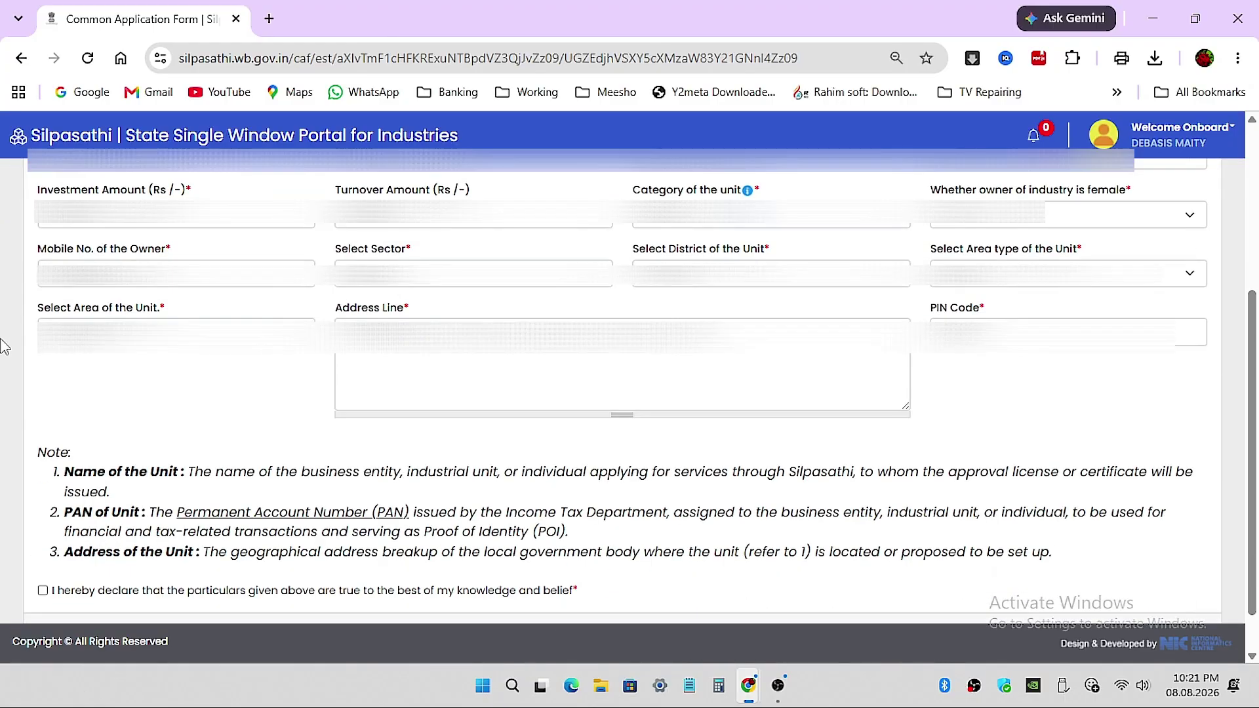
{"action": "scroll", "coordinate": [3, 346], "scroll_direction": "down", "scroll_amount": 1}
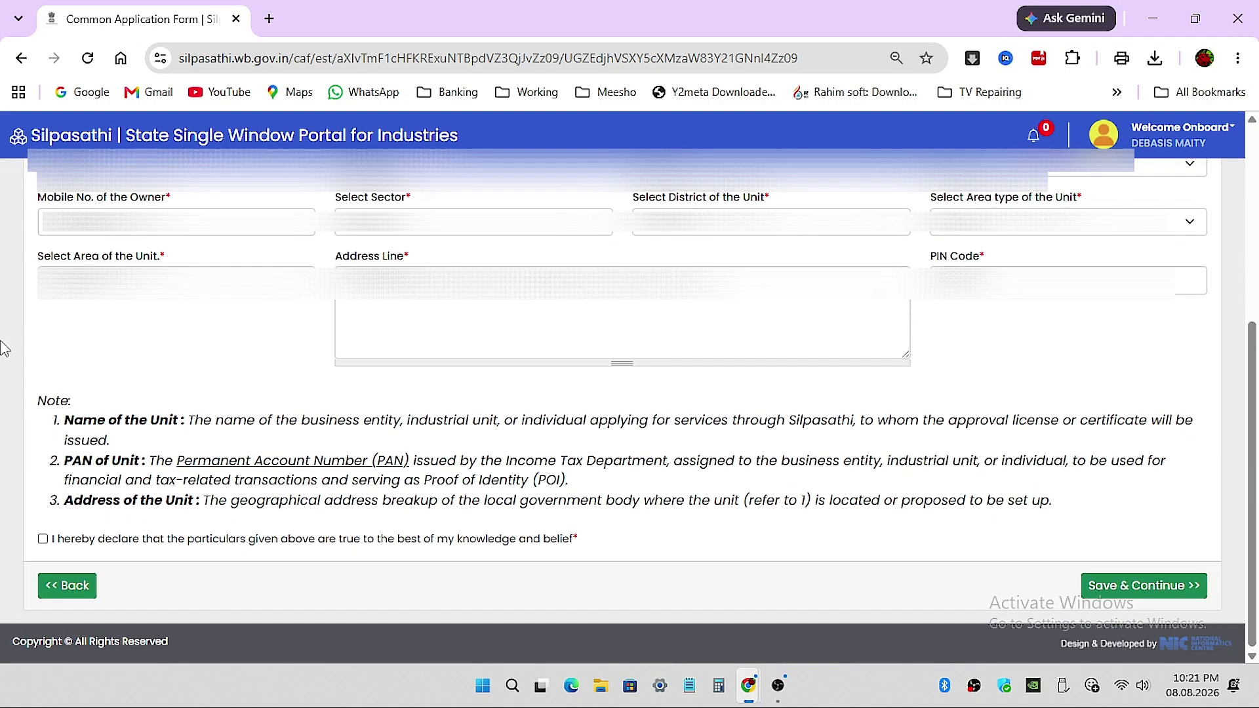
{"action": "left_click", "coordinate": [43, 539]}
{"action": "left_click", "coordinate": [1116, 585]}
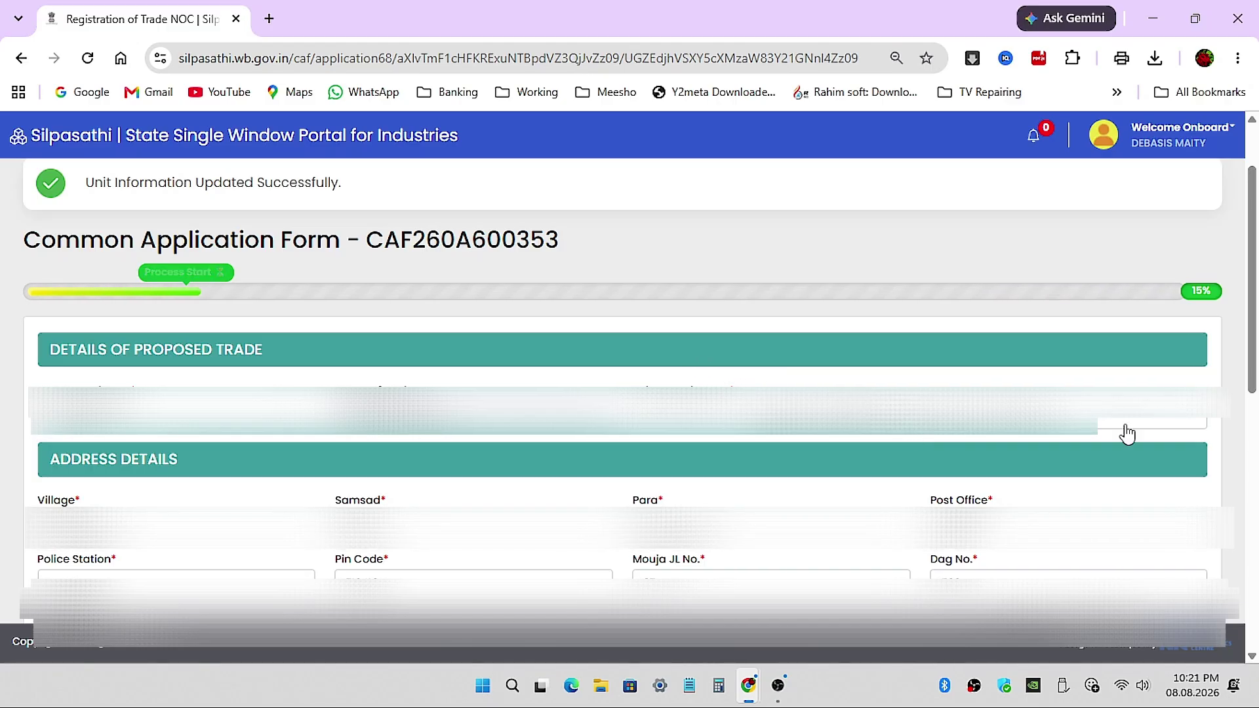
{"action": "left_click", "coordinate": [1045, 427]}
{"action": "left_click", "coordinate": [966, 365]}
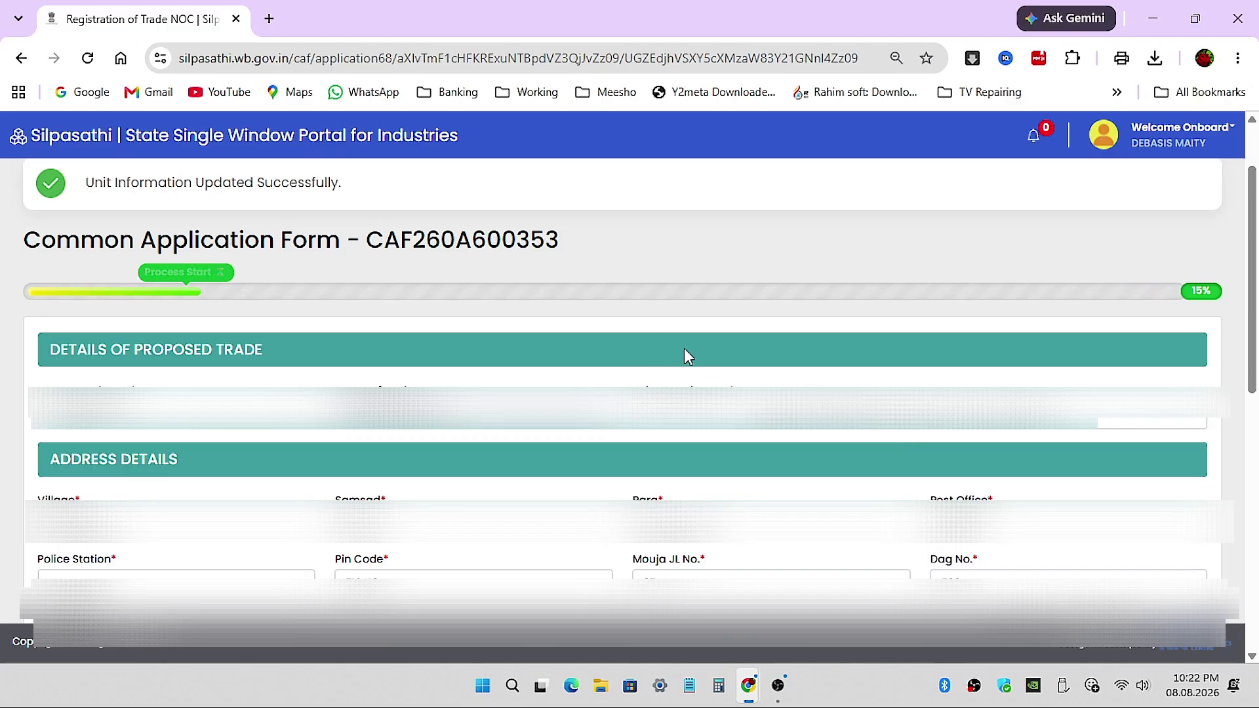
{"action": "scroll", "coordinate": [3, 401], "scroll_direction": "down", "scroll_amount": 1}
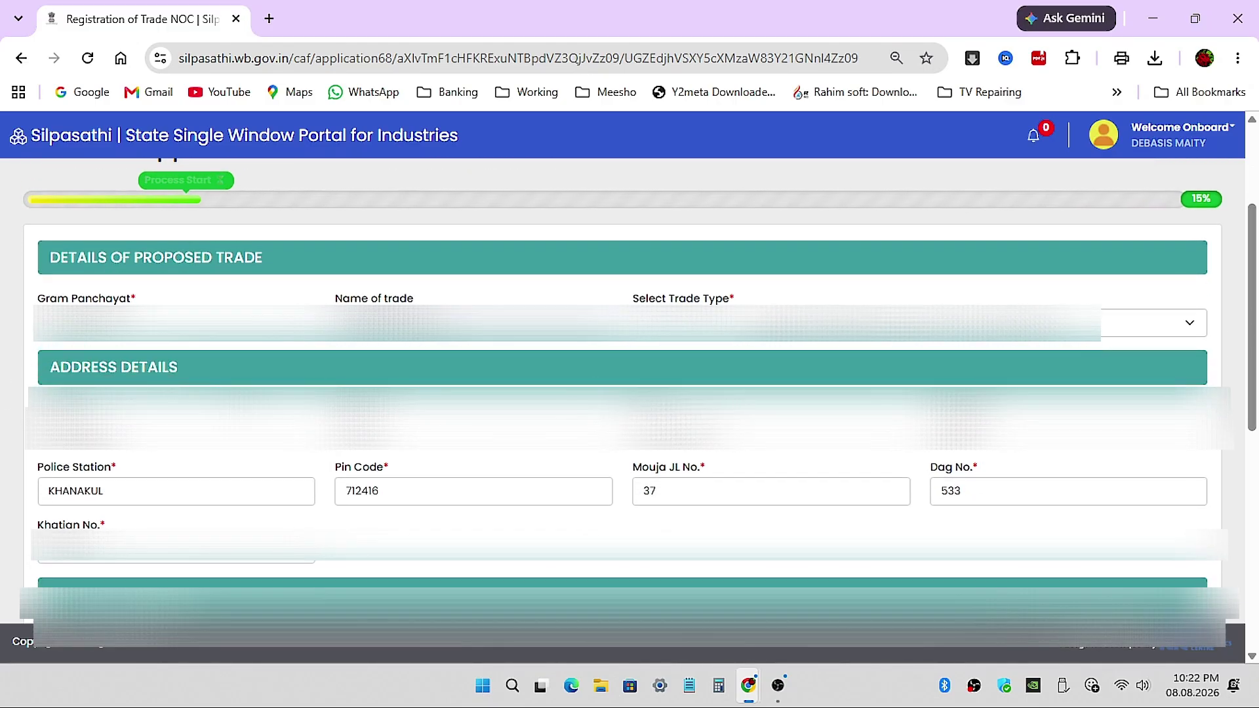
{"action": "scroll", "coordinate": [4, 401], "scroll_direction": "down", "scroll_amount": 1}
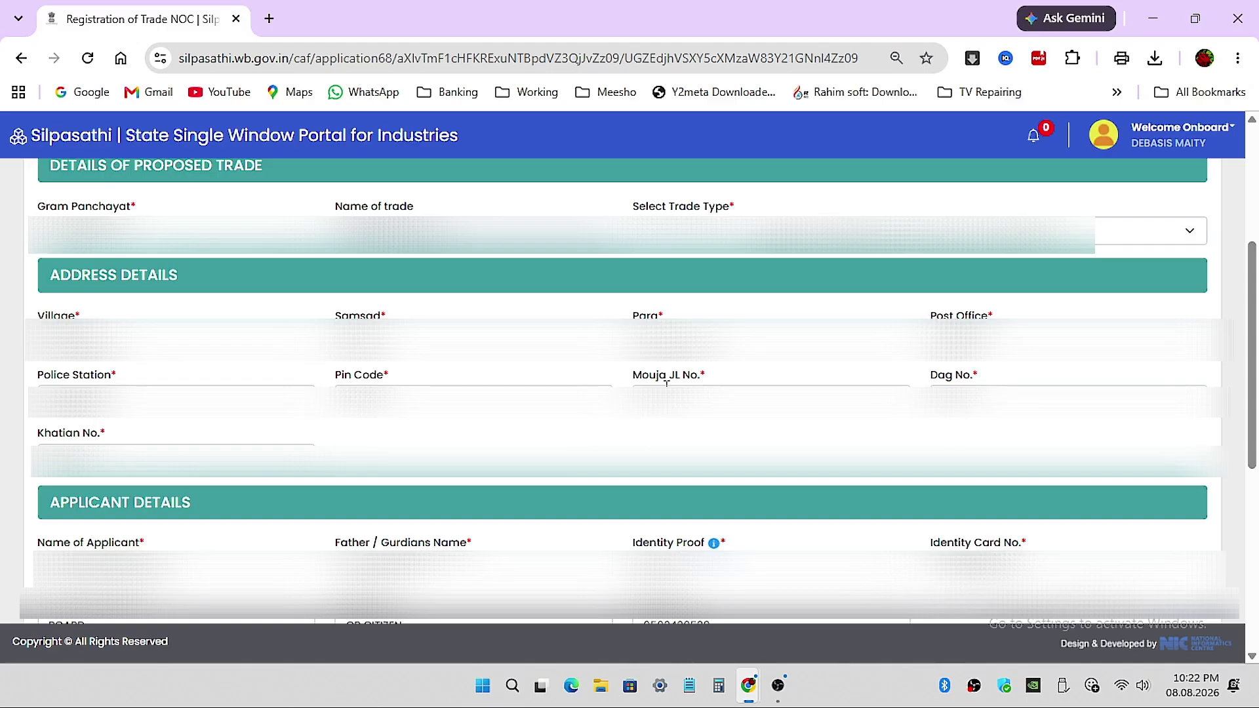
{"action": "left_click_drag", "start_coordinate": [634, 383], "coordinate": [710, 379]}
{"action": "left_click", "coordinate": [702, 379]}
{"action": "left_click_drag", "start_coordinate": [930, 379], "coordinate": [991, 382]}
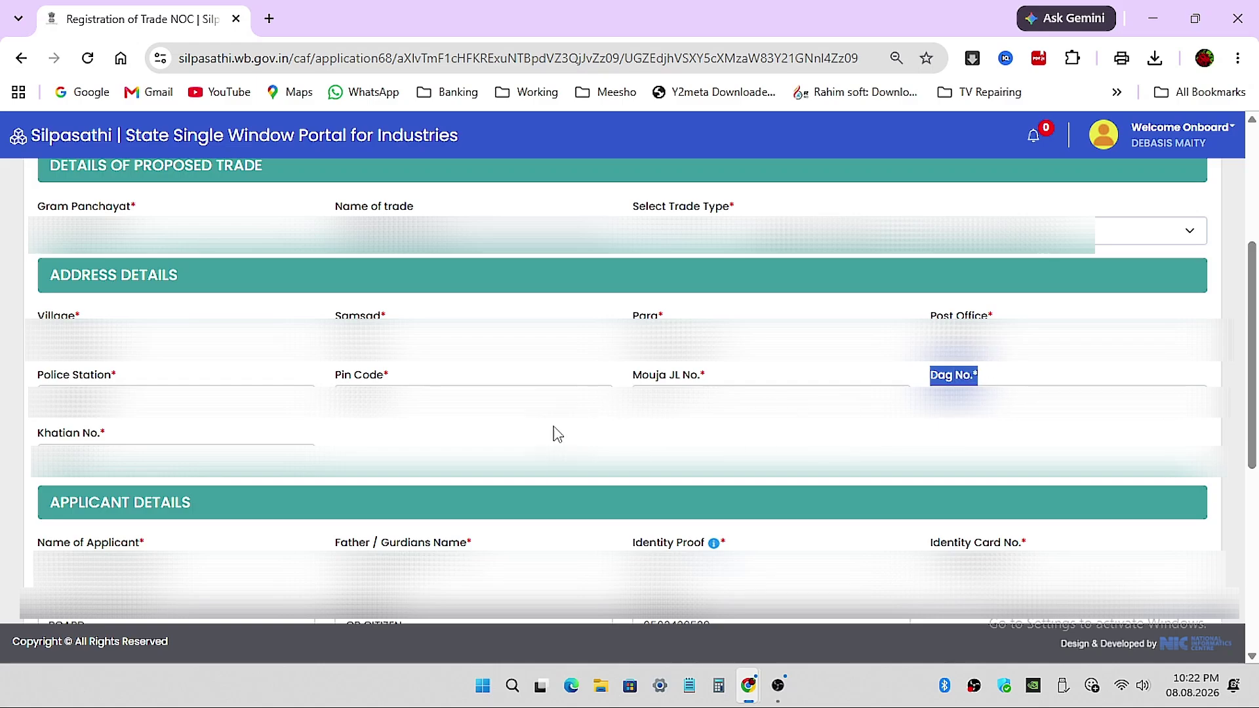
{"action": "left_click_drag", "start_coordinate": [19, 438], "coordinate": [124, 435]}
{"action": "left_click", "coordinate": [124, 435]}
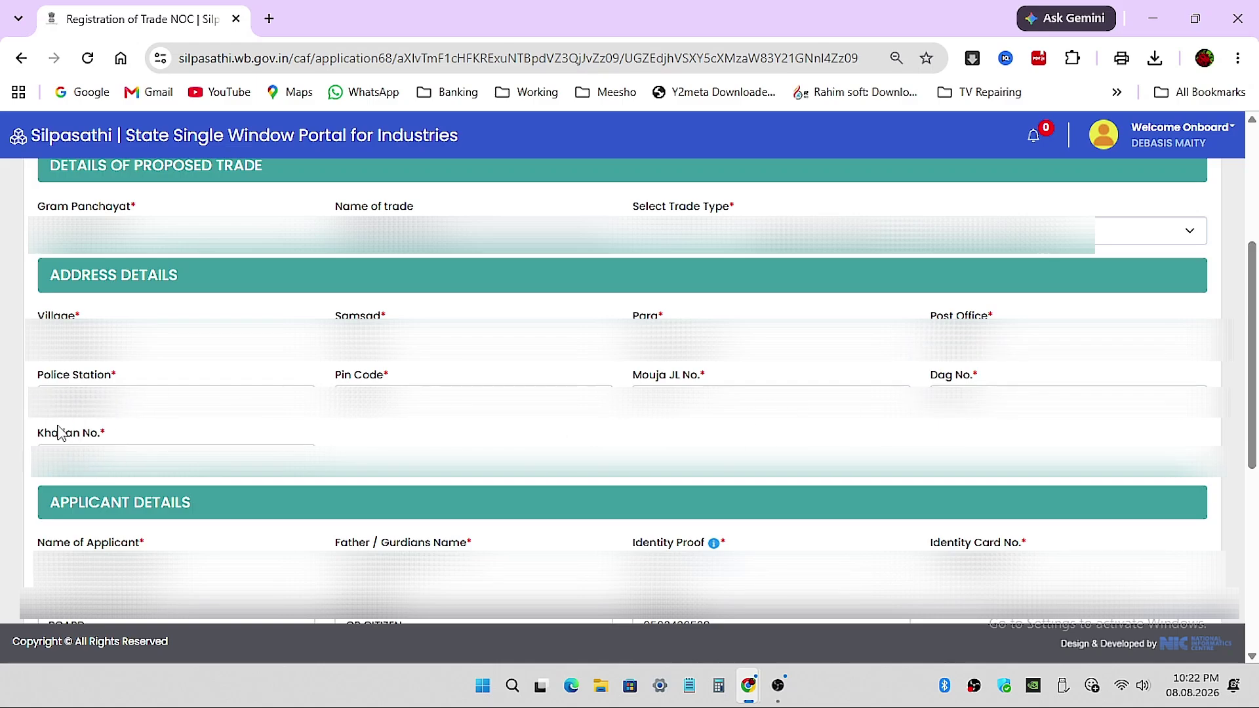
{"action": "scroll", "coordinate": [57, 433], "scroll_direction": "down", "scroll_amount": 2}
{"action": "scroll", "coordinate": [55, 426], "scroll_direction": "down", "scroll_amount": 2}
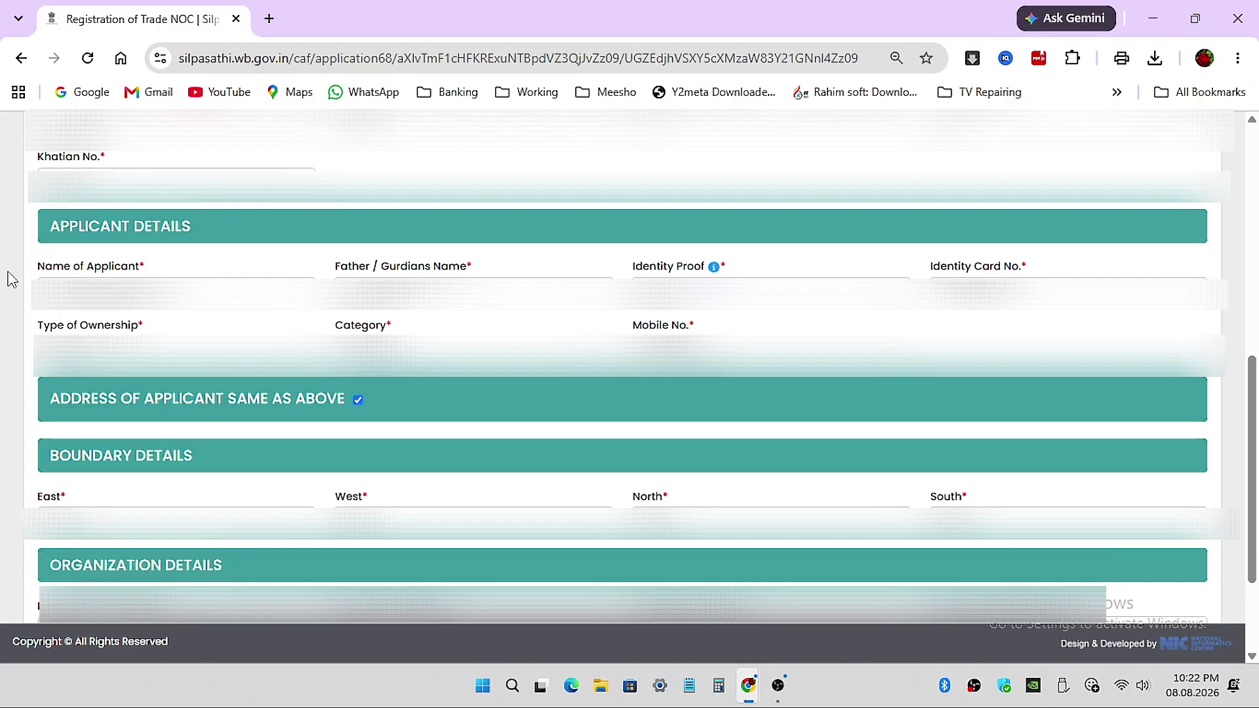
{"action": "scroll", "coordinate": [10, 281], "scroll_direction": "down", "scroll_amount": 1}
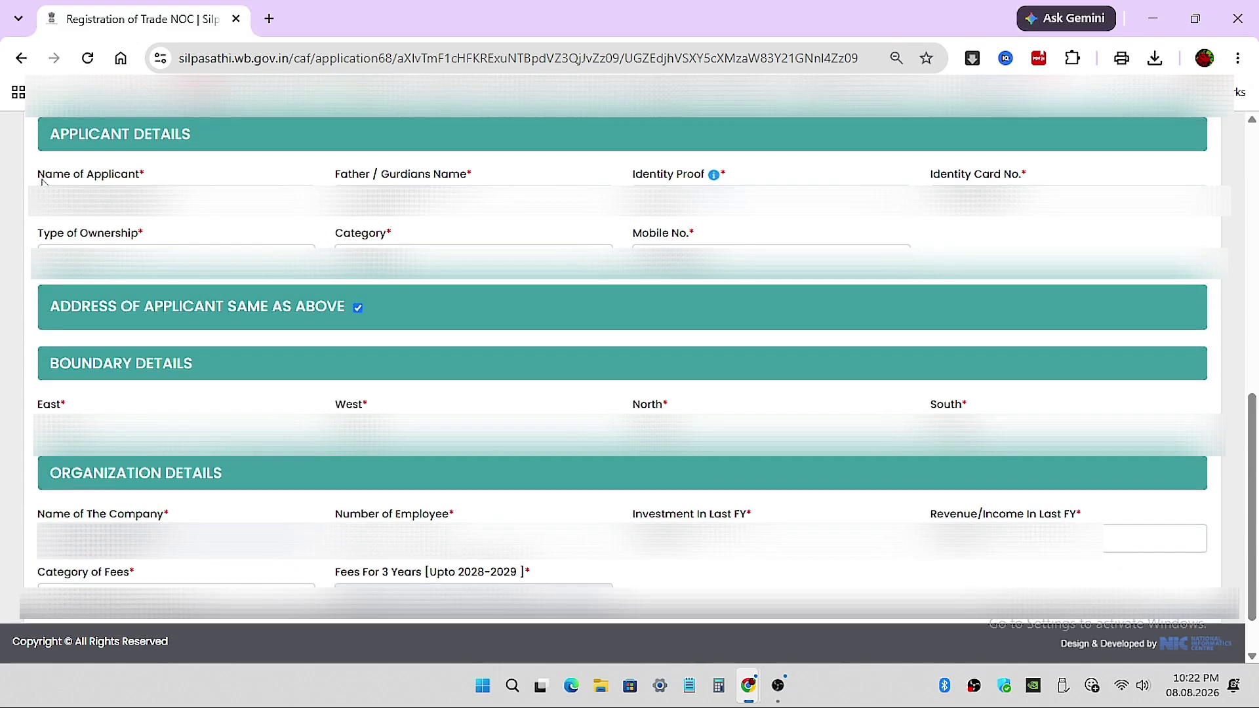
{"action": "left_click_drag", "start_coordinate": [37, 176], "coordinate": [168, 177]}
{"action": "left_click", "coordinate": [169, 177]}
{"action": "left_click_drag", "start_coordinate": [335, 178], "coordinate": [457, 178]}
{"action": "left_click", "coordinate": [490, 177]}
{"action": "left_click_drag", "start_coordinate": [643, 175], "coordinate": [750, 180]}
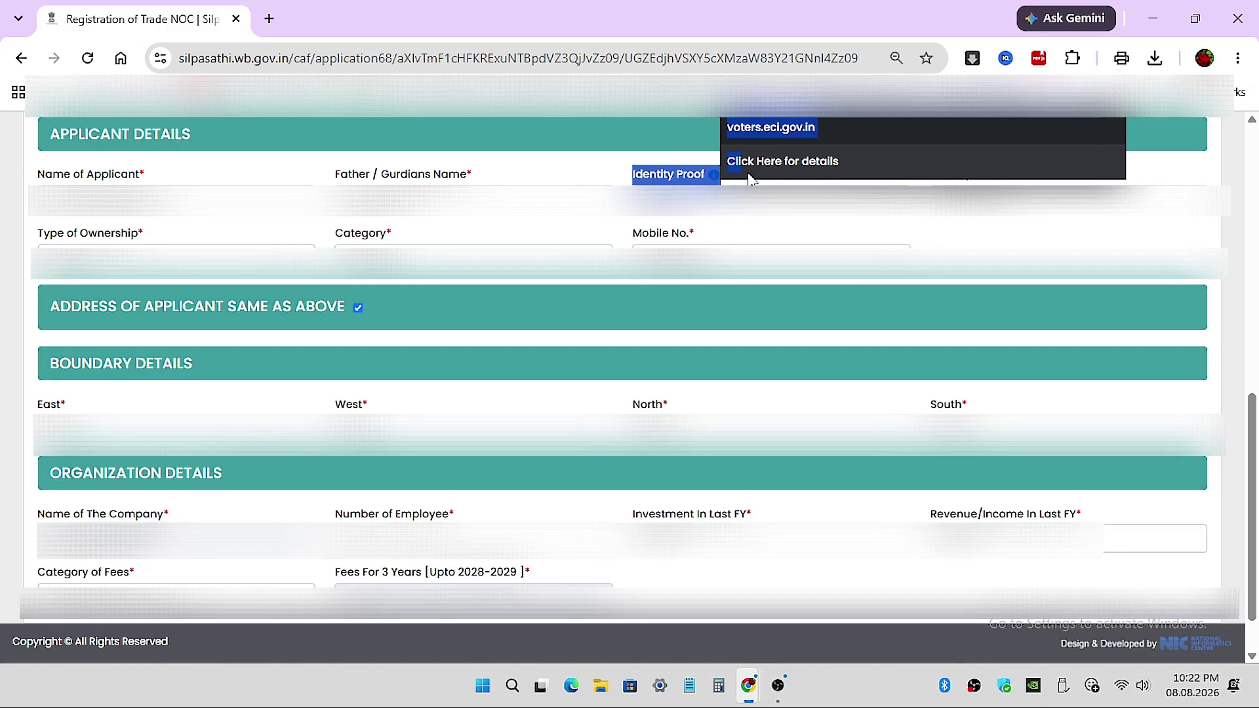
{"action": "left_click", "coordinate": [577, 161]}
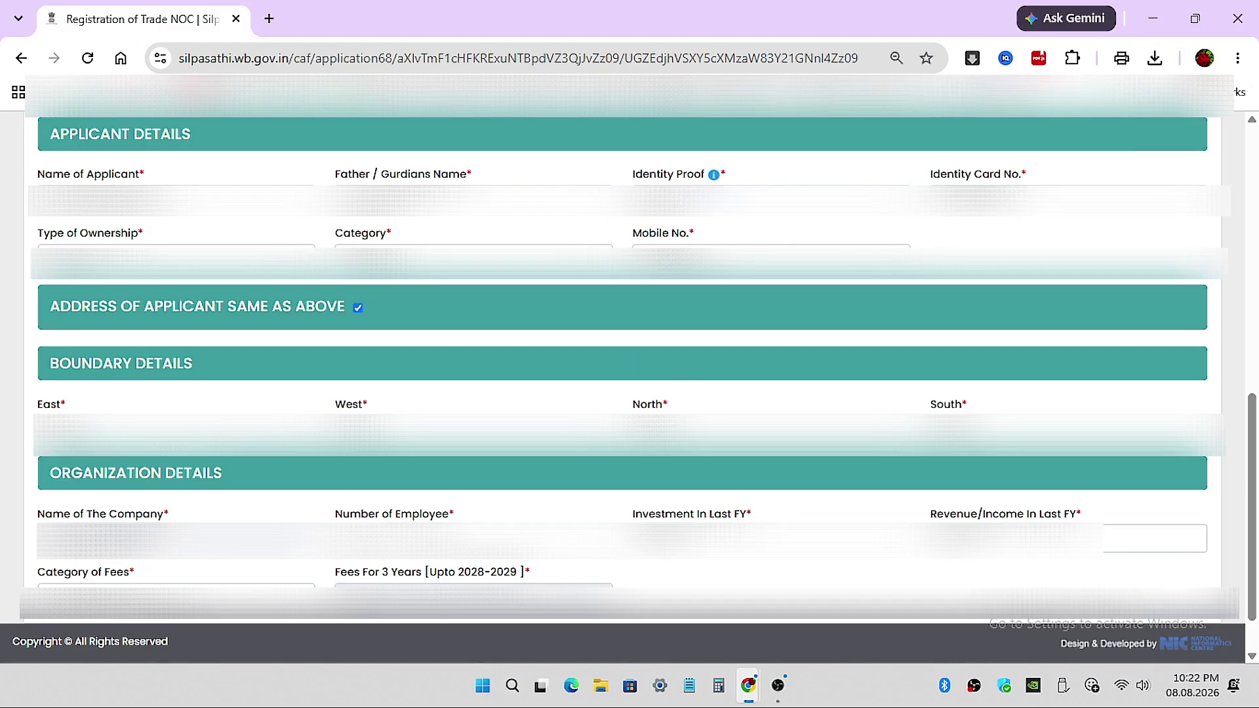
{"action": "left_click", "coordinate": [770, 196]}
{"action": "left_click", "coordinate": [719, 217]}
{"action": "left_click", "coordinate": [189, 246]}
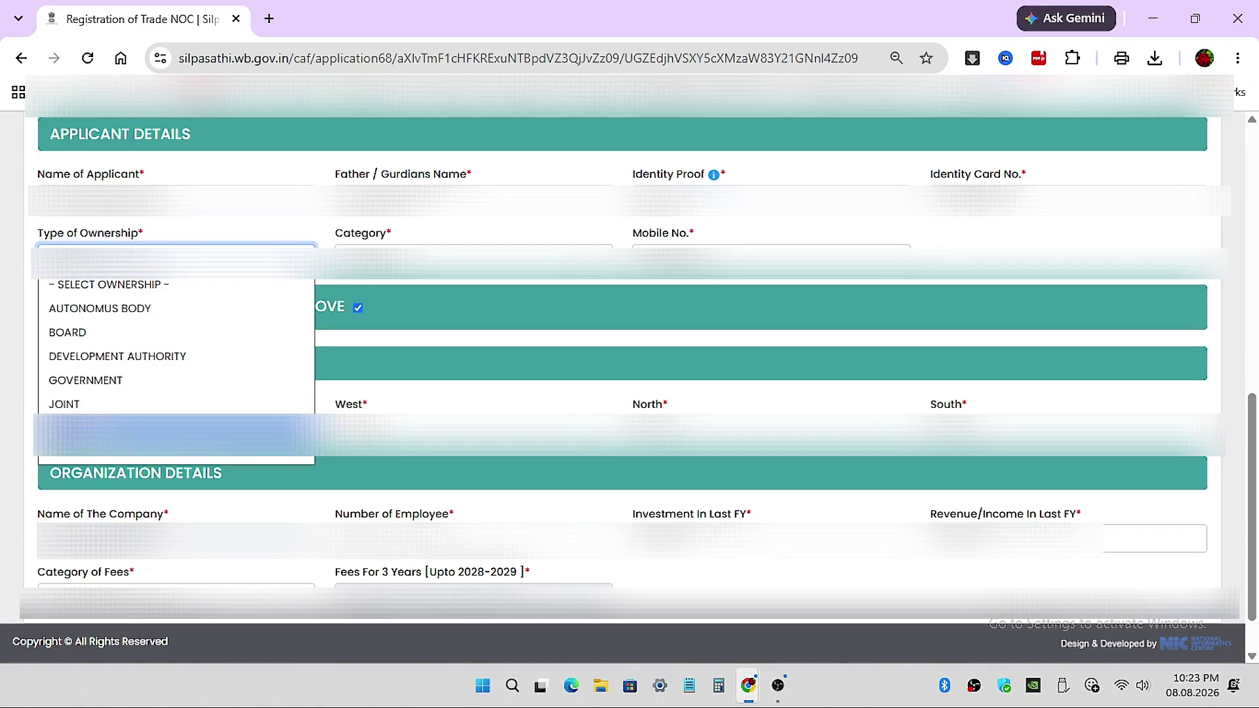
{"action": "left_click", "coordinate": [139, 434]}
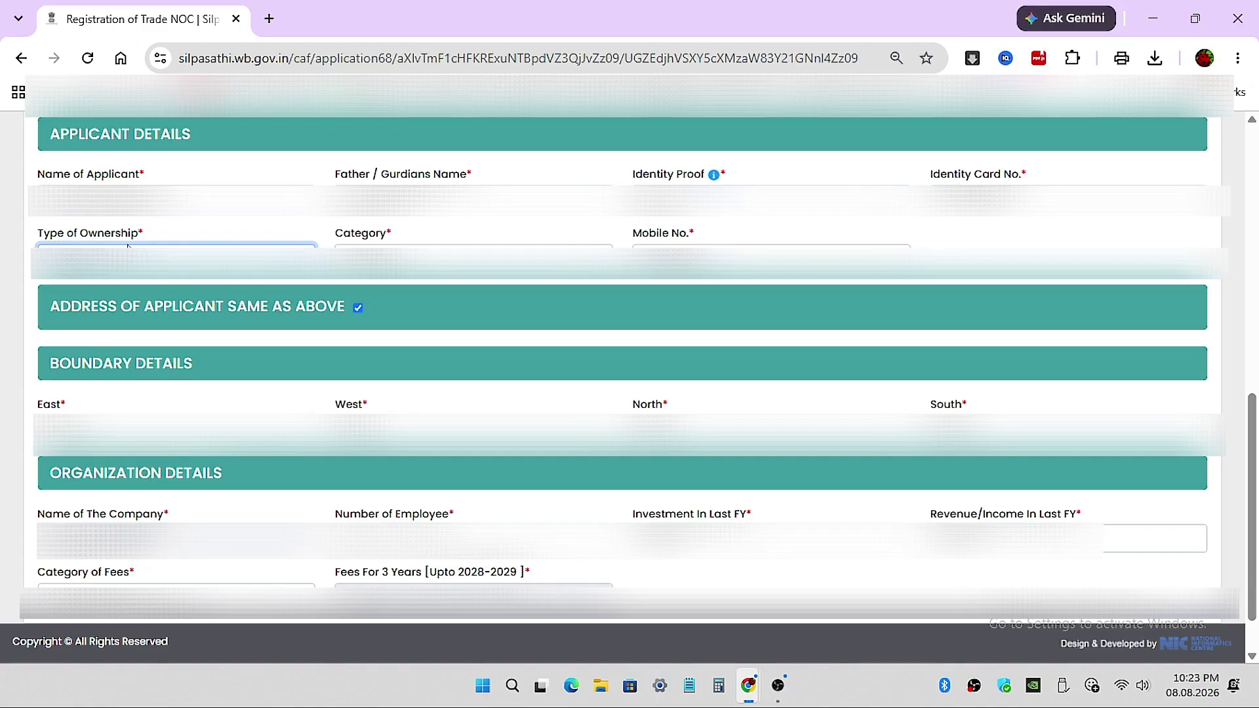
{"action": "left_click", "coordinate": [459, 256]}
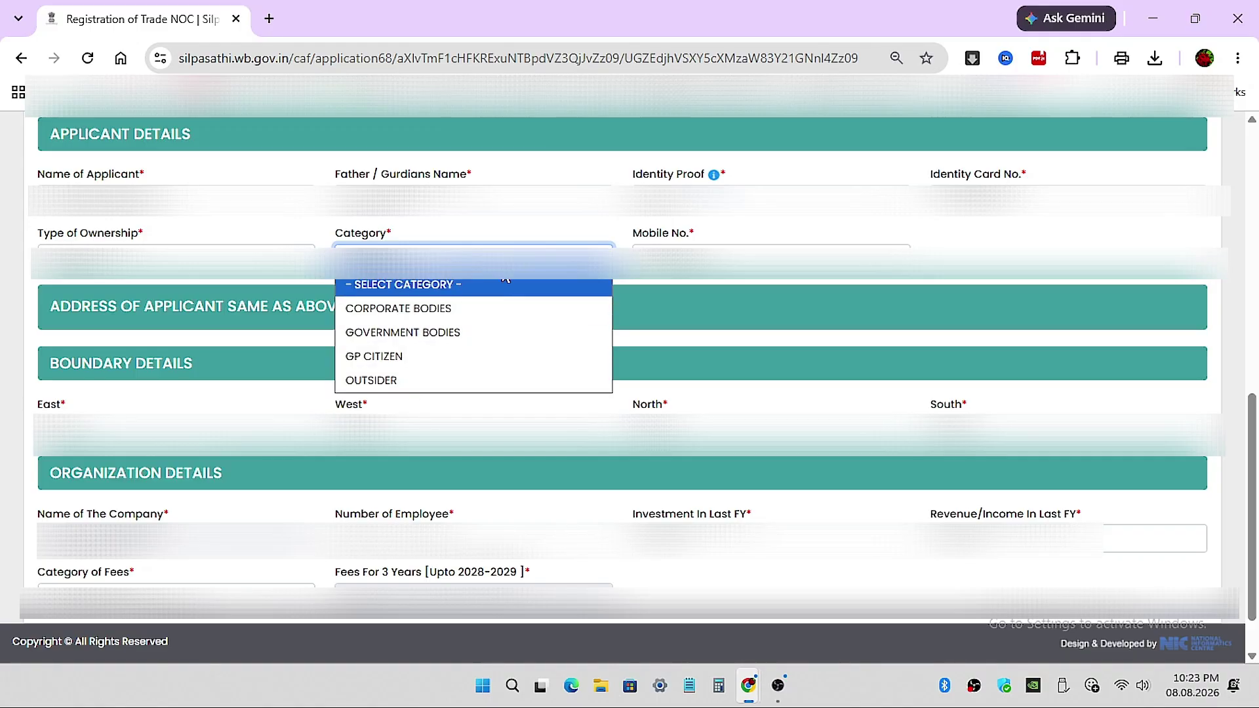
{"action": "left_click", "coordinate": [447, 248]}
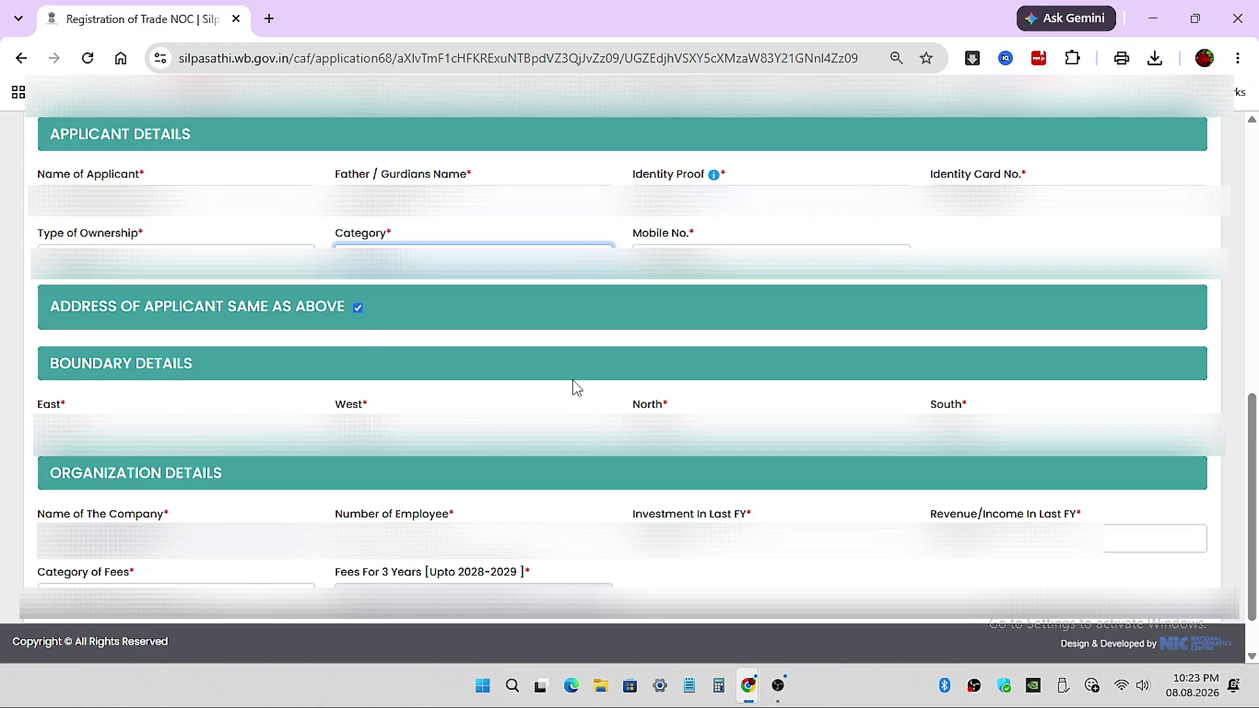
{"action": "scroll", "coordinate": [4, 384], "scroll_direction": "down", "scroll_amount": 1}
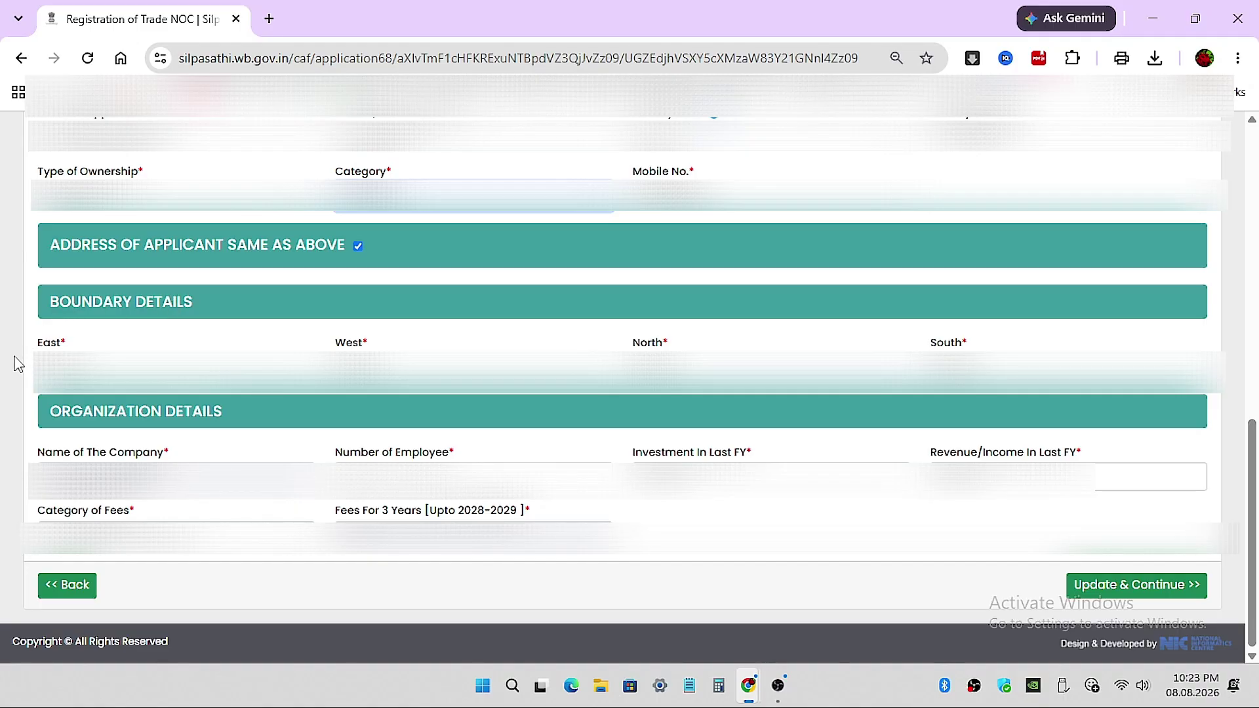
{"action": "left_click_drag", "start_coordinate": [36, 343], "coordinate": [80, 348]}
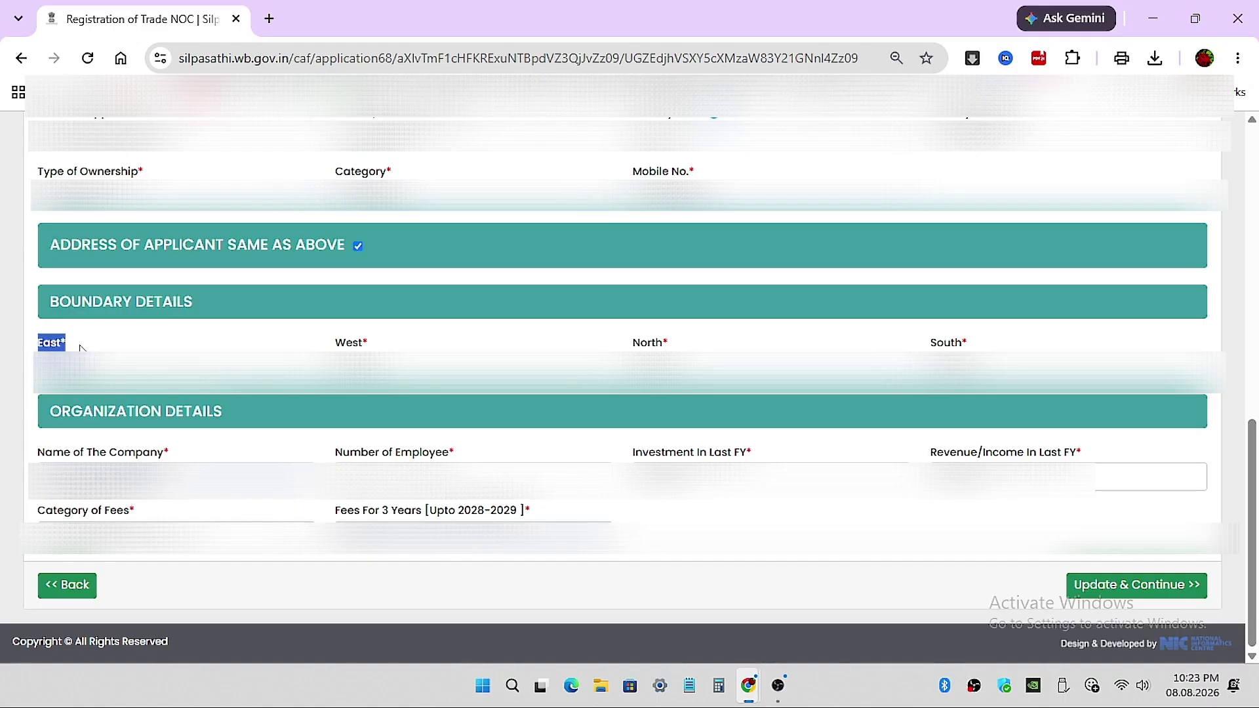
{"action": "left_click", "coordinate": [80, 348]}
{"action": "left_click_drag", "start_coordinate": [333, 343], "coordinate": [403, 346]}
{"action": "left_click_drag", "start_coordinate": [629, 346], "coordinate": [712, 349]}
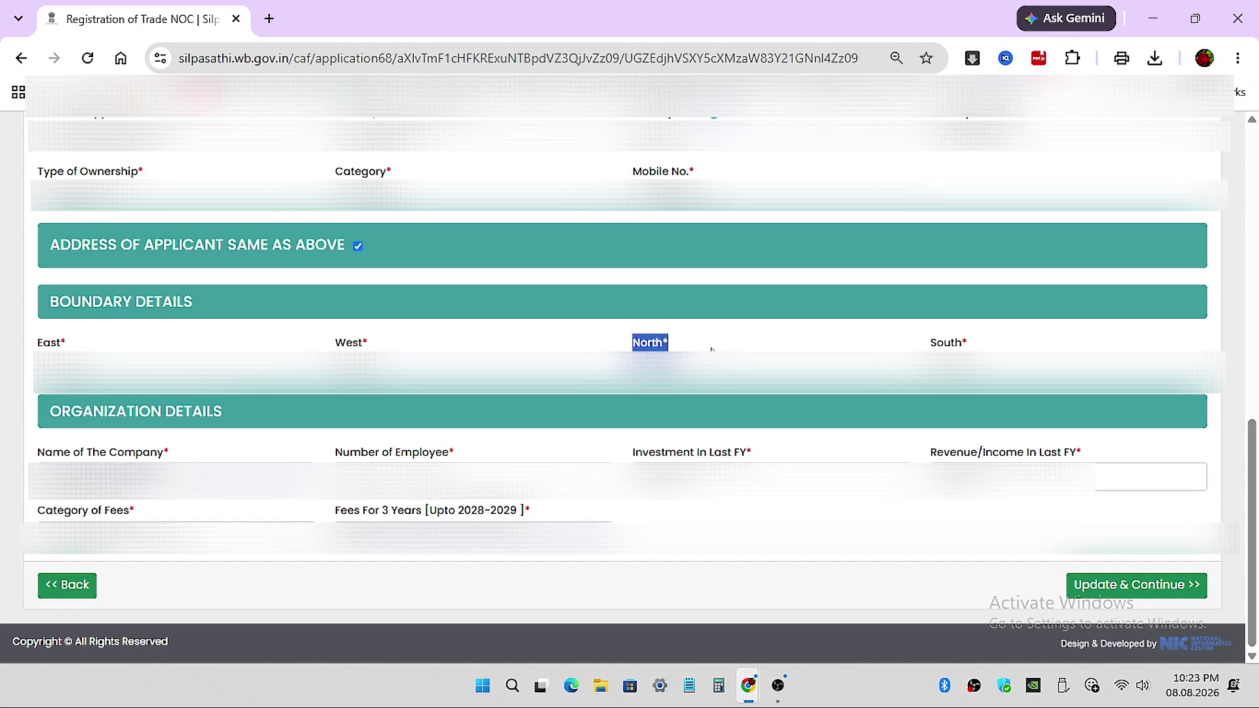
{"action": "left_click_drag", "start_coordinate": [930, 344], "coordinate": [980, 345]}
{"action": "left_click", "coordinate": [906, 346]}
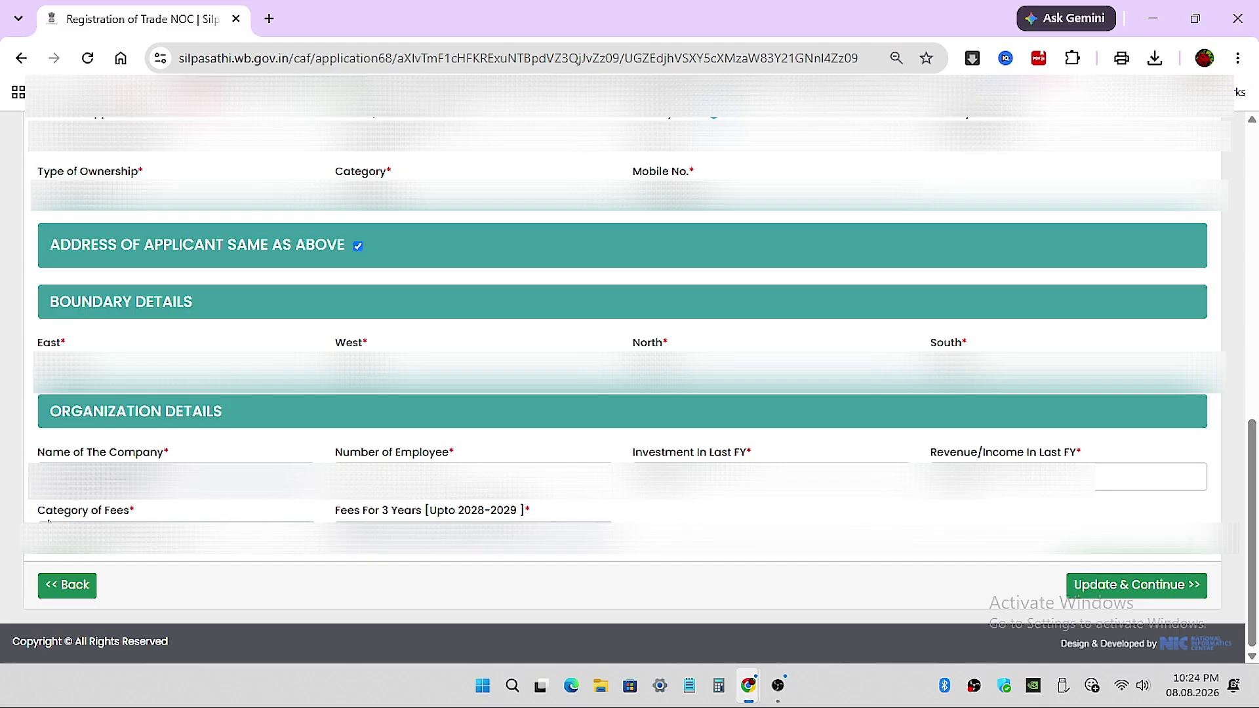
Pick a fee category, tick Fees For 3 Years, and update the trade details.
{"action": "left_click", "coordinate": [176, 538]}
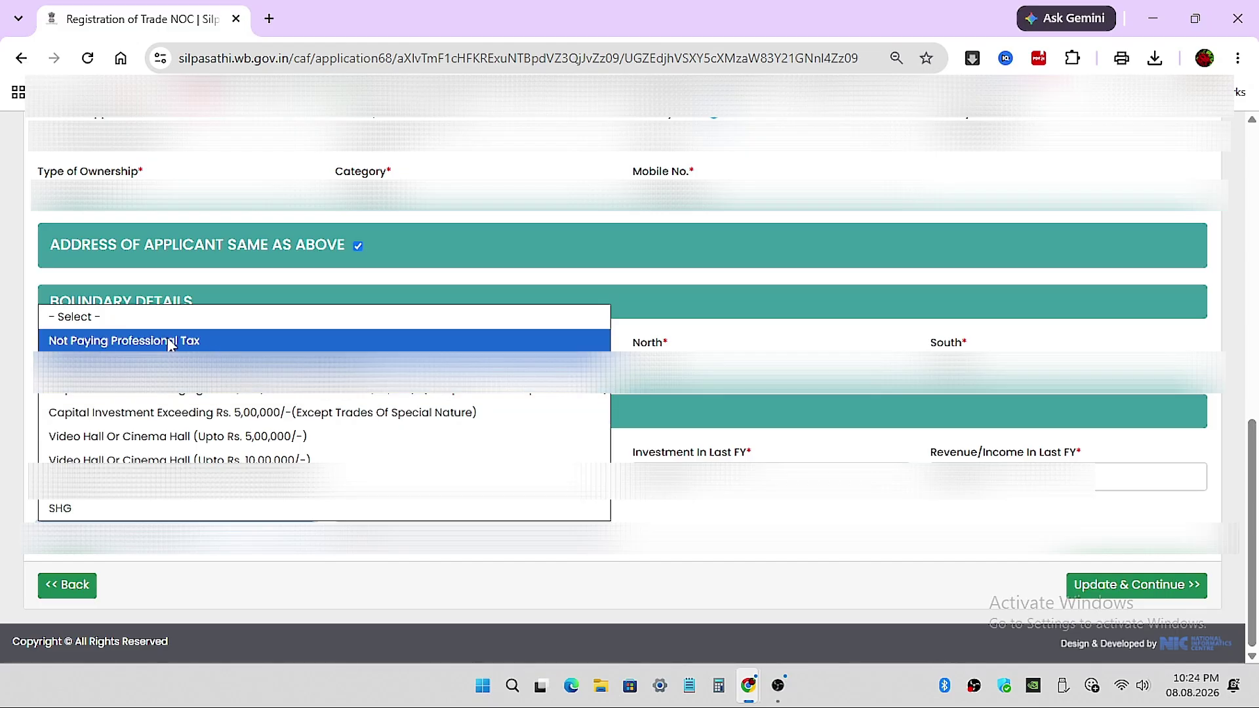
{"action": "left_click", "coordinate": [276, 565]}
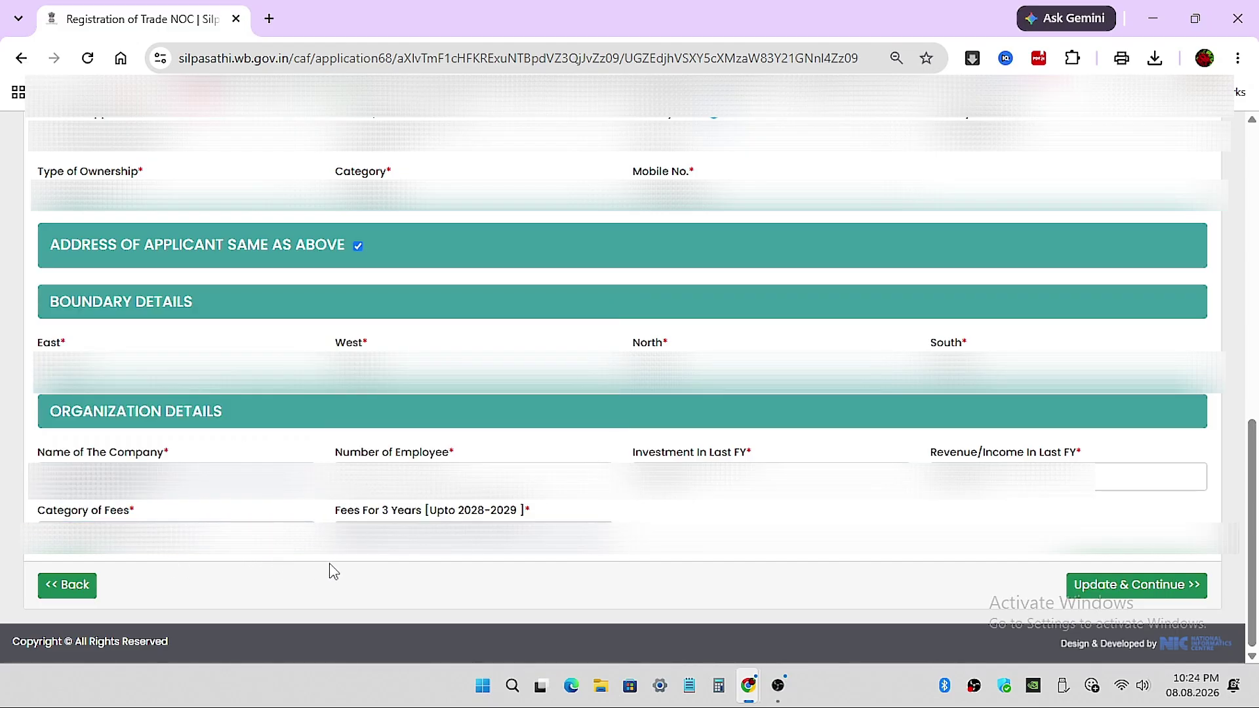
{"action": "left_click_drag", "start_coordinate": [337, 515], "coordinate": [508, 516]}
{"action": "left_click", "coordinate": [414, 516]}
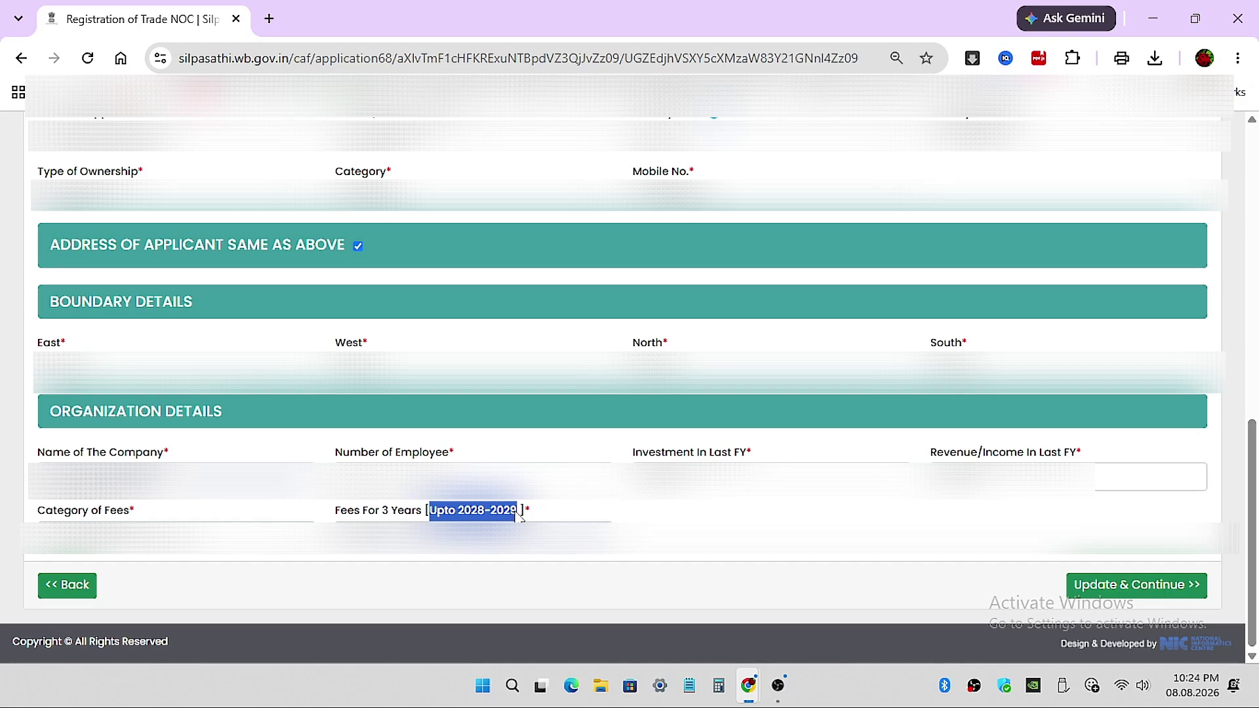
{"action": "left_click", "coordinate": [451, 516]}
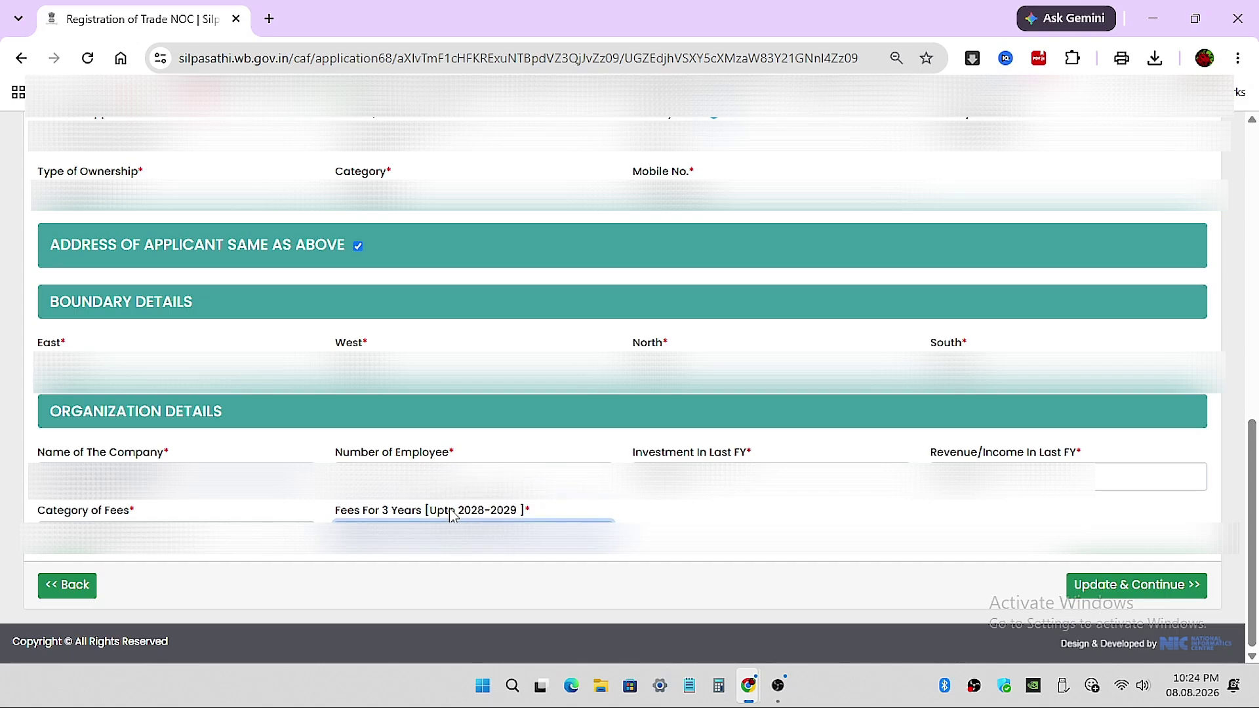
{"action": "left_click", "coordinate": [365, 581]}
{"action": "left_click", "coordinate": [472, 536]}
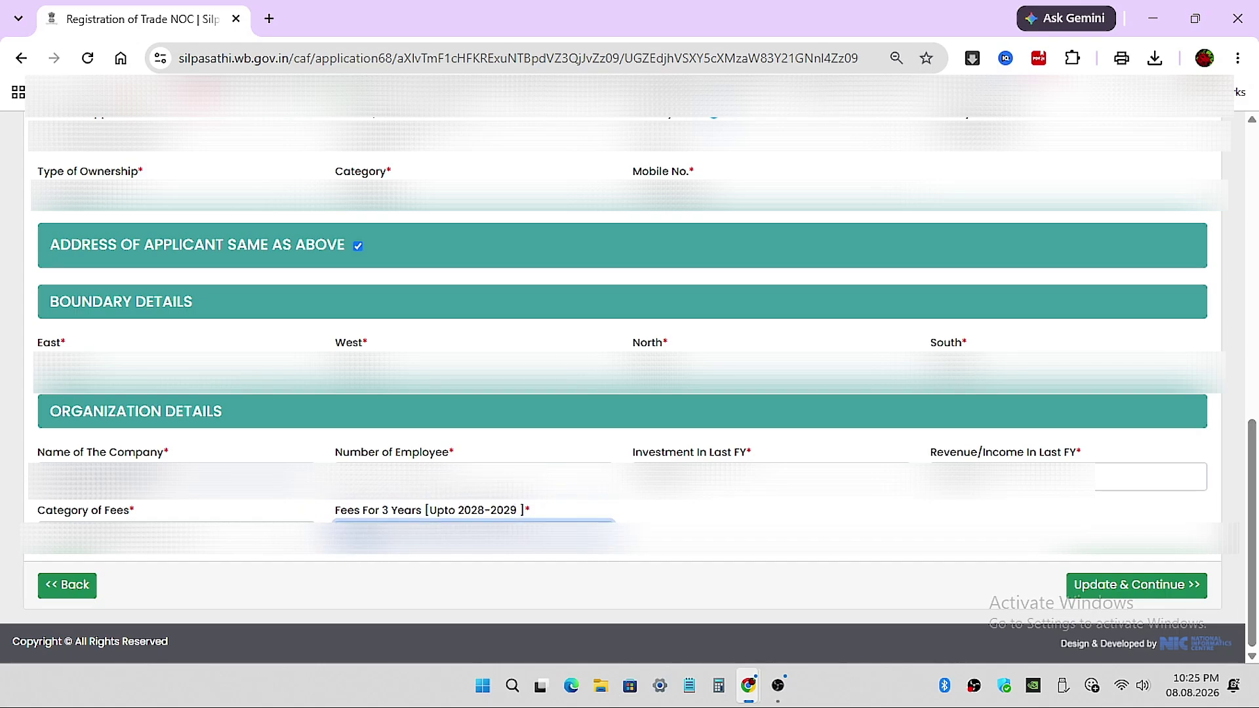
{"action": "left_click", "coordinate": [372, 578]}
{"action": "left_click", "coordinate": [472, 536]}
{"action": "left_click", "coordinate": [412, 578]}
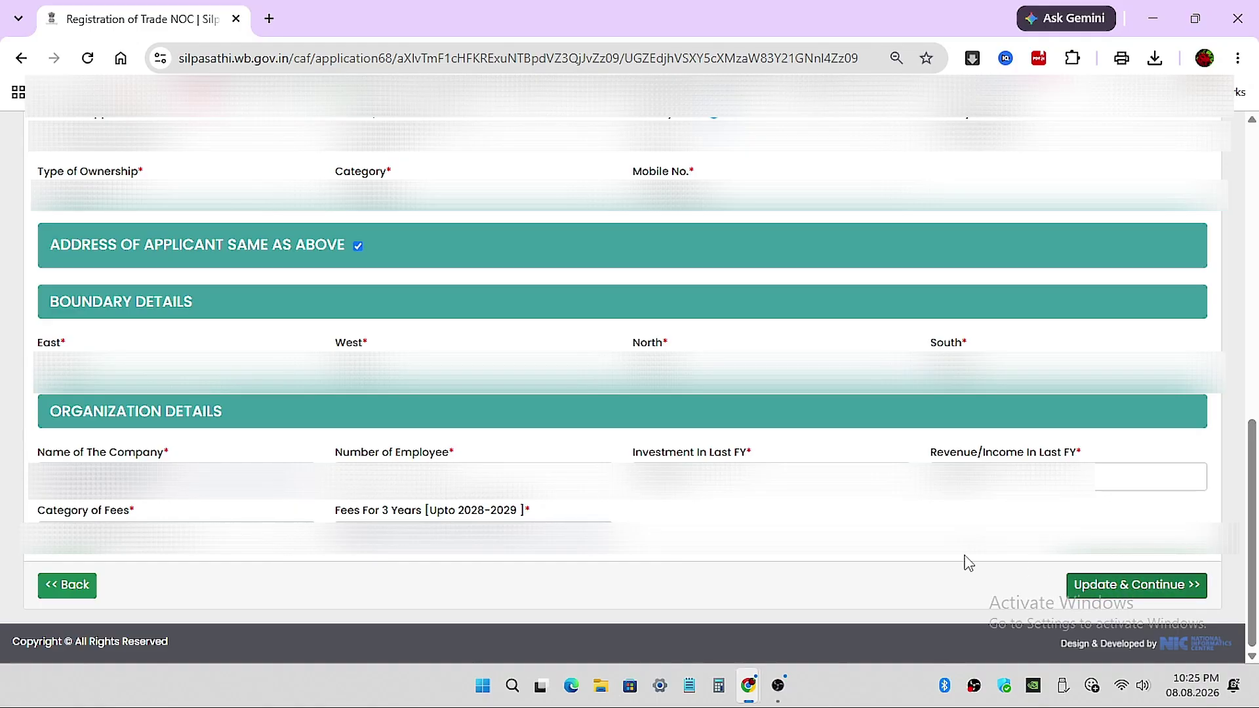
{"action": "left_click", "coordinate": [1095, 585]}
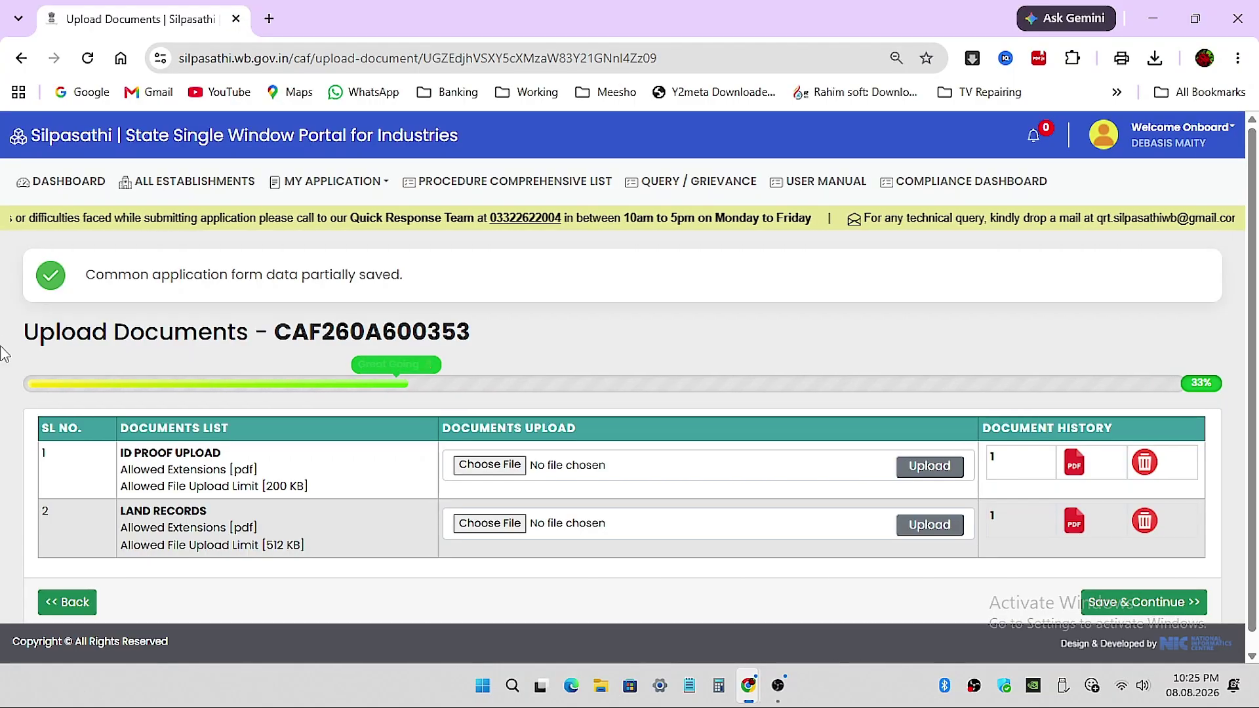
{"action": "scroll", "coordinate": [236, 334], "scroll_direction": "down", "scroll_amount": 1}
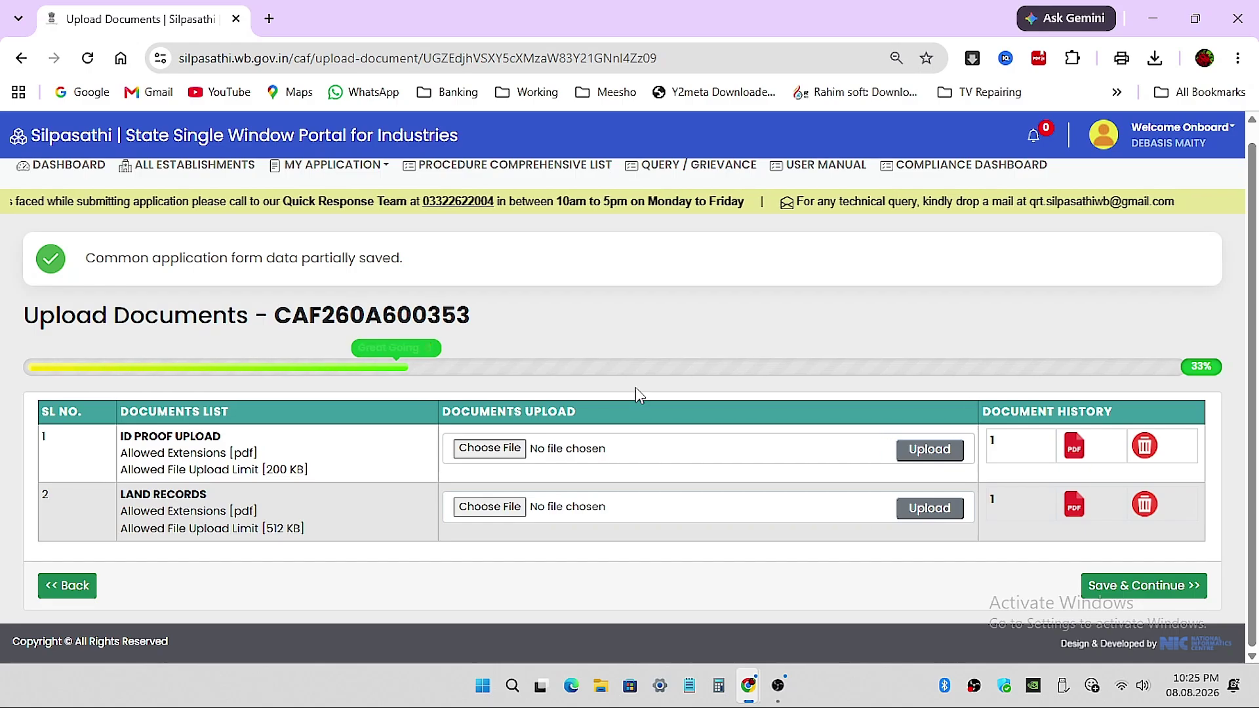
{"action": "left_click", "coordinate": [1145, 447]}
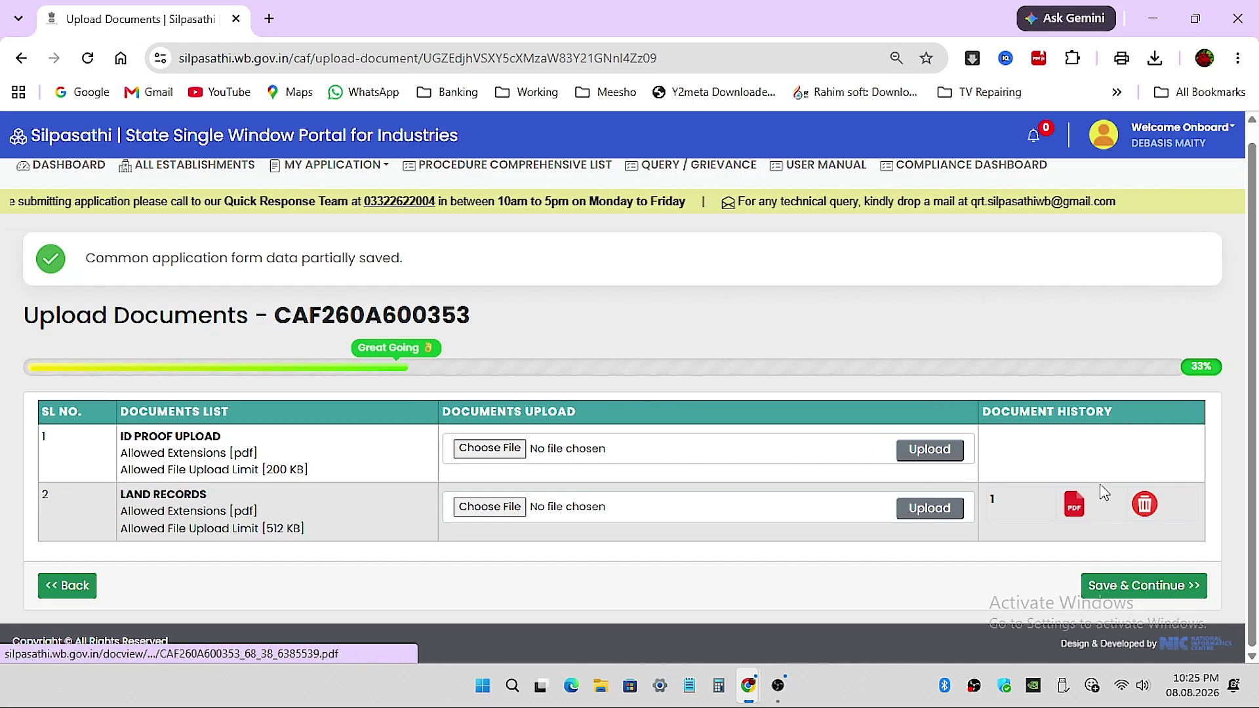
{"action": "left_click", "coordinate": [1146, 508]}
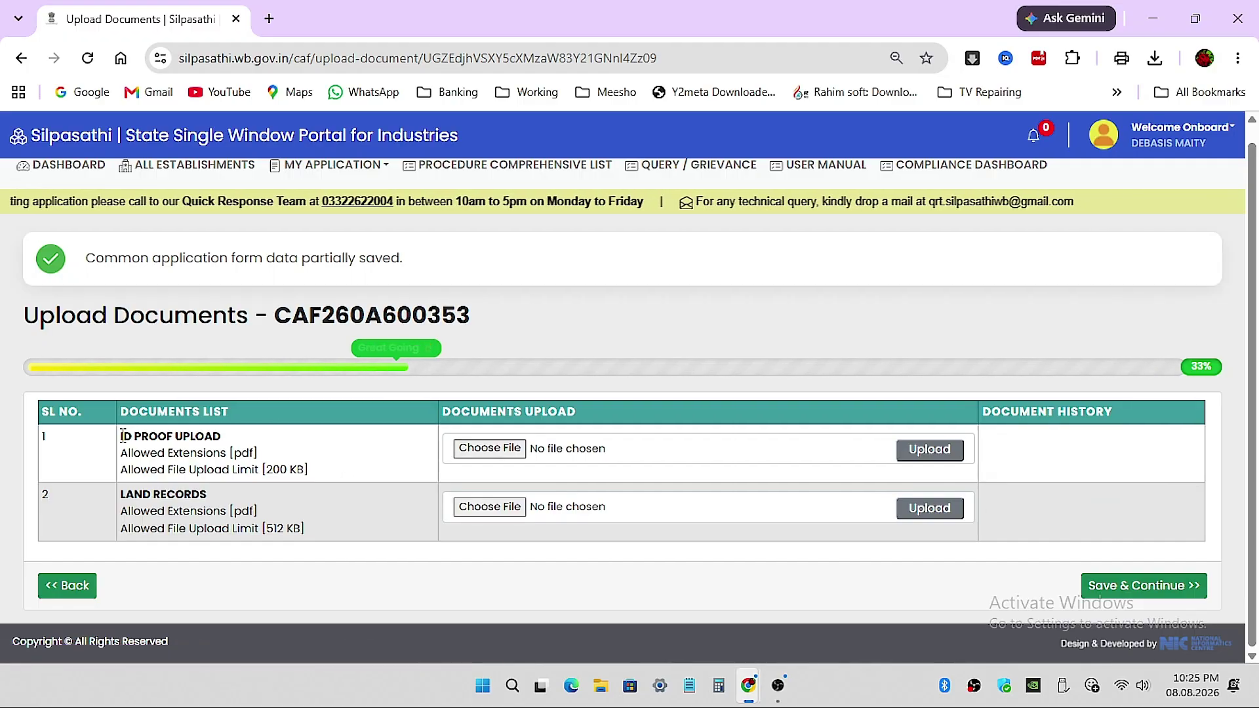
{"action": "left_click_drag", "start_coordinate": [126, 436], "coordinate": [236, 445]}
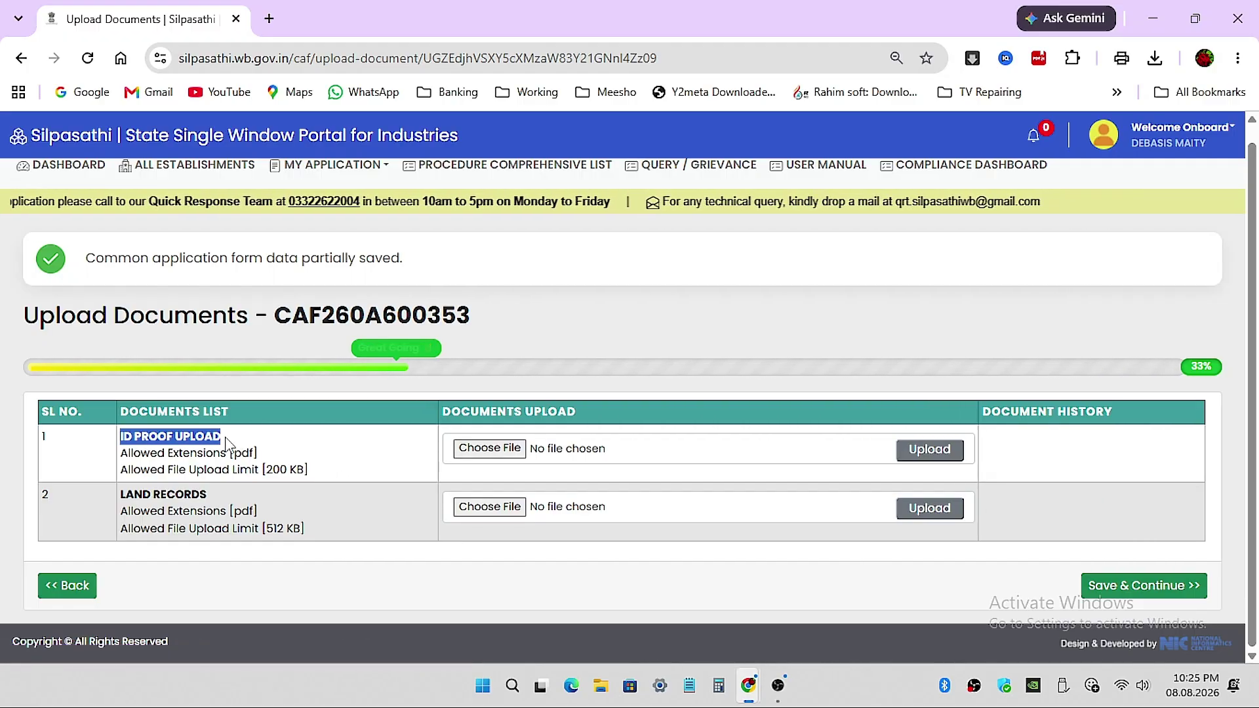
{"action": "left_click", "coordinate": [226, 444]}
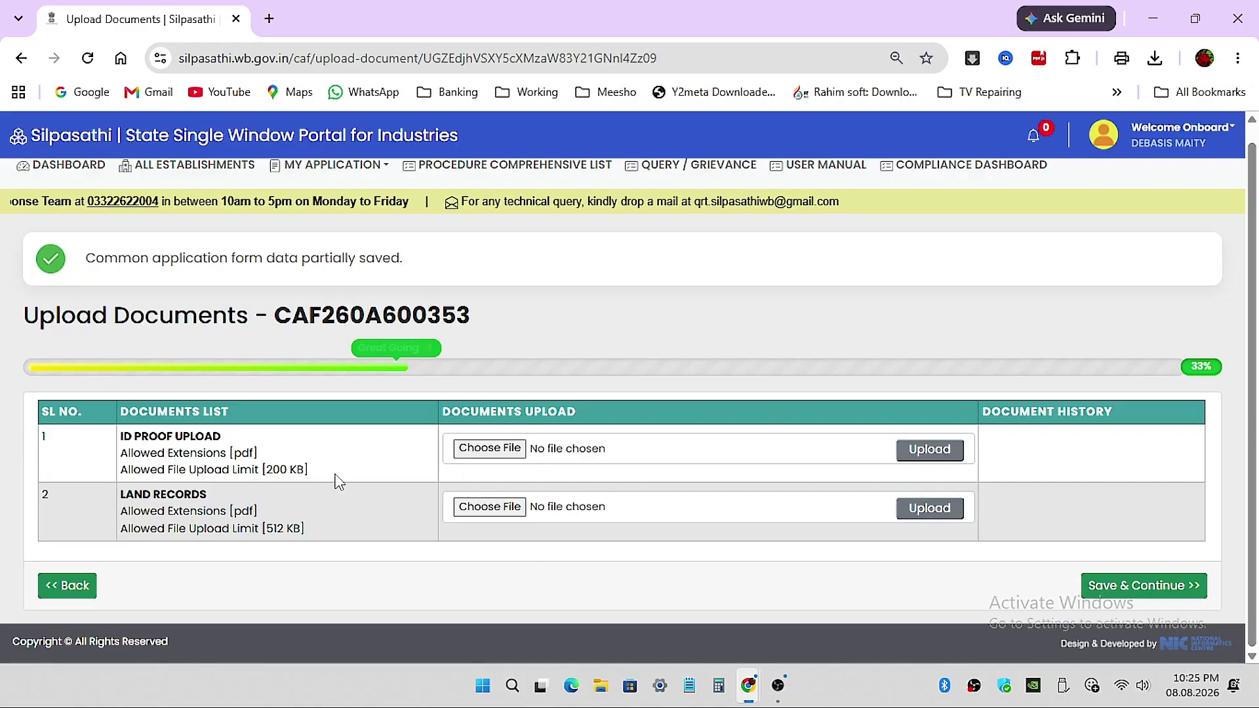
Upload voter.pdf from the Desktop as the ID proof document.
{"action": "left_click", "coordinate": [490, 448]}
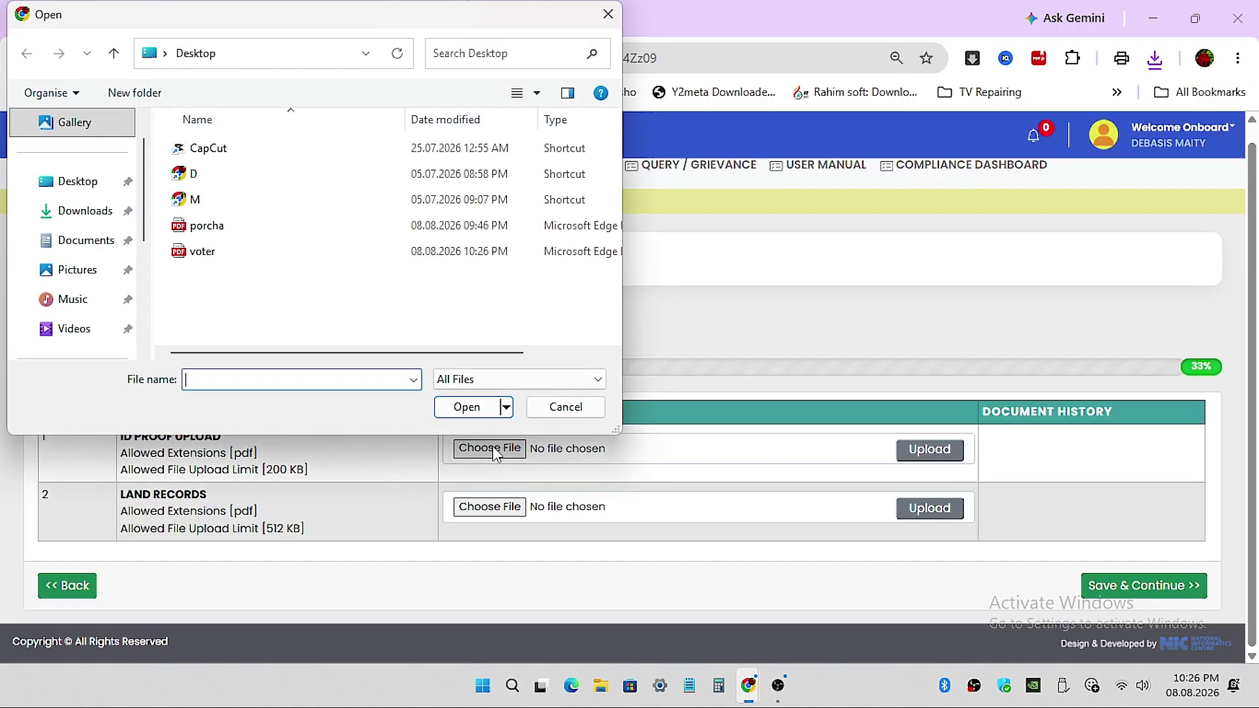
{"action": "left_click", "coordinate": [278, 253]}
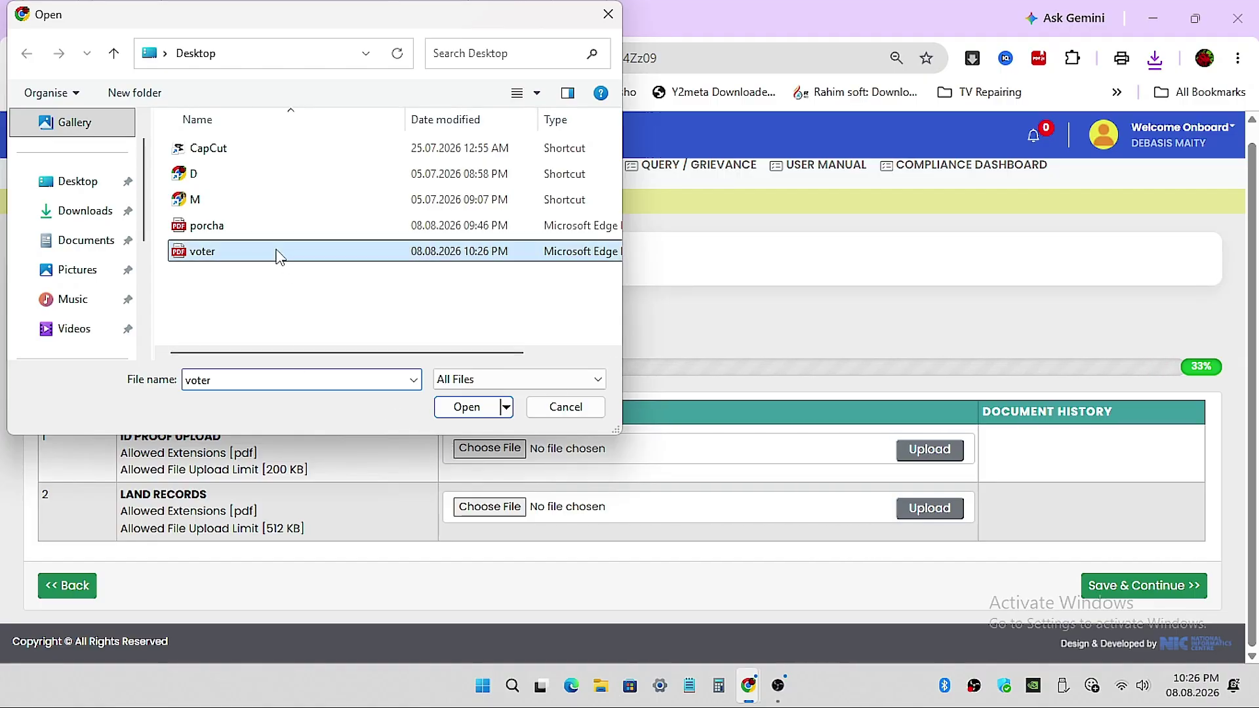
{"action": "left_click", "coordinate": [466, 407]}
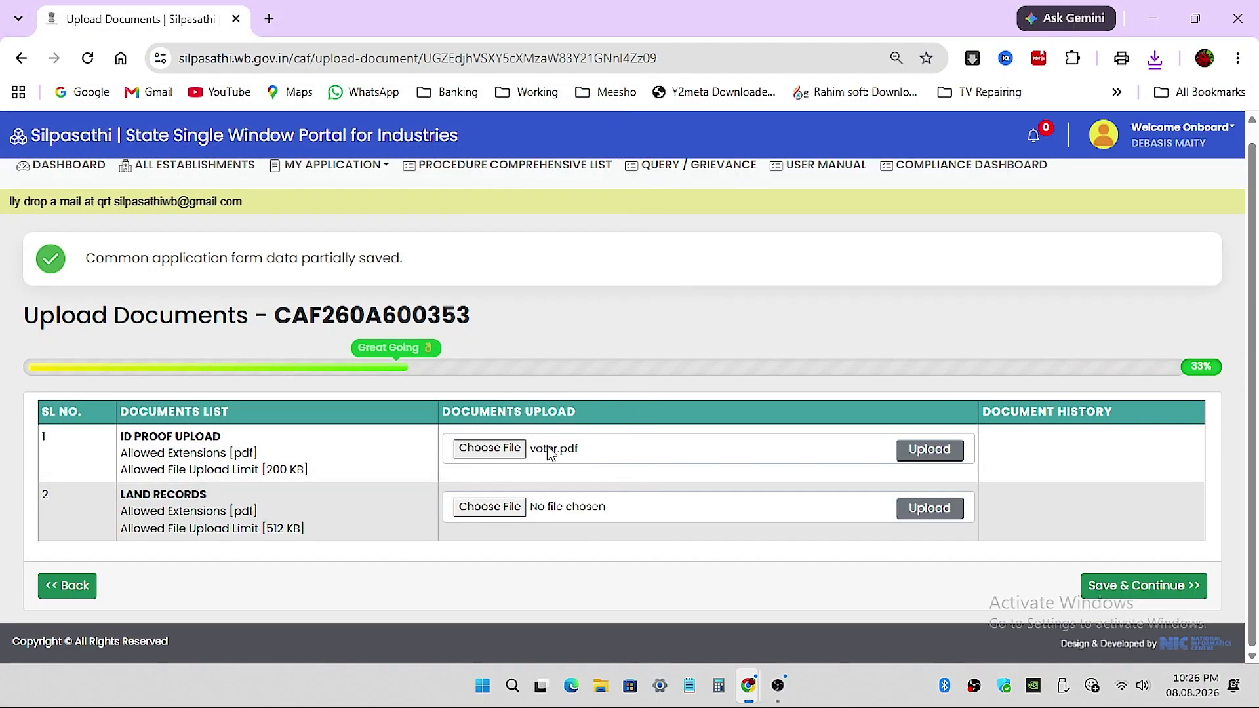
{"action": "left_click", "coordinate": [931, 459]}
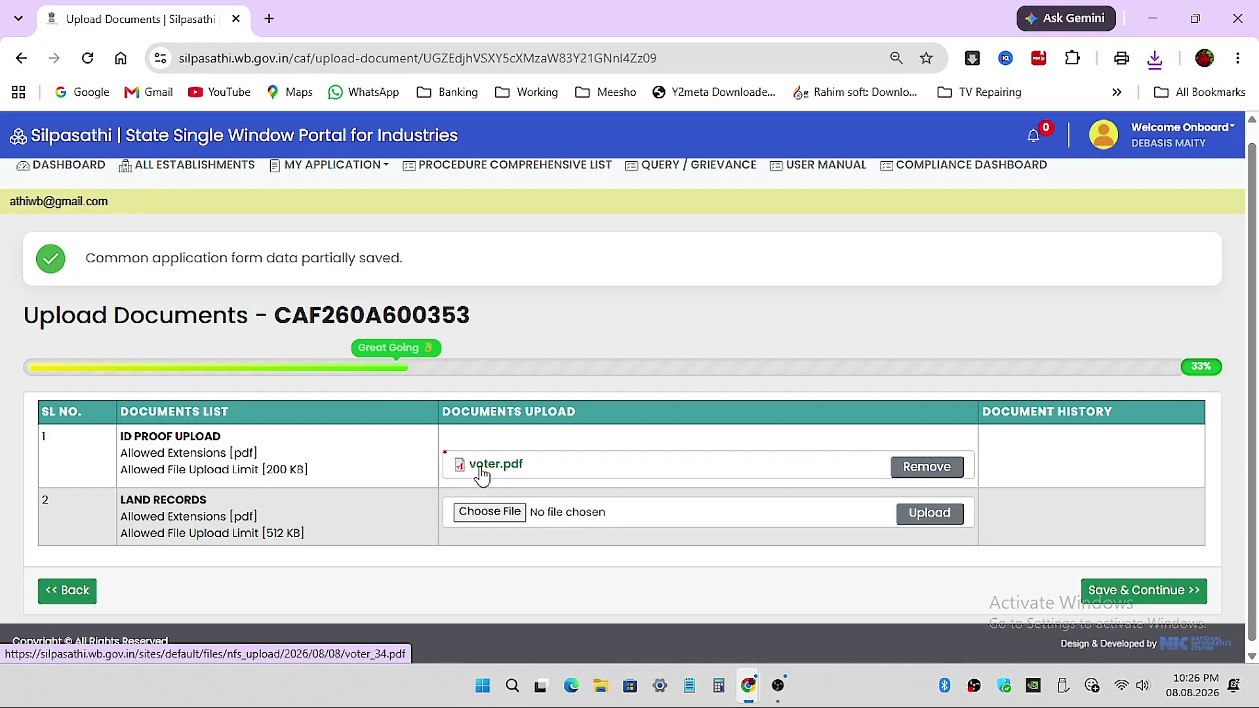
Highlight the Land Records requirement text to read what it needs.
{"action": "left_click_drag", "start_coordinate": [119, 504], "coordinate": [244, 518]}
{"action": "left_click", "coordinate": [141, 501]}
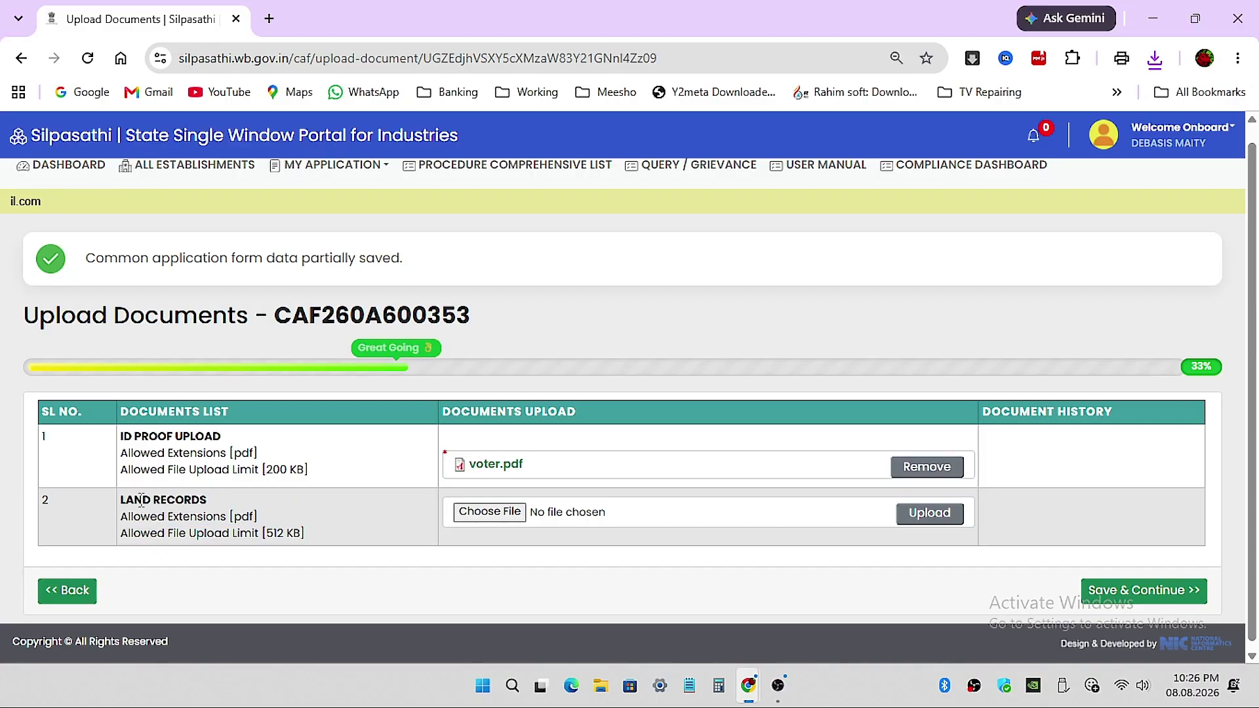
{"action": "left_click_drag", "start_coordinate": [122, 502], "coordinate": [303, 533]}
{"action": "left_click", "coordinate": [187, 514]}
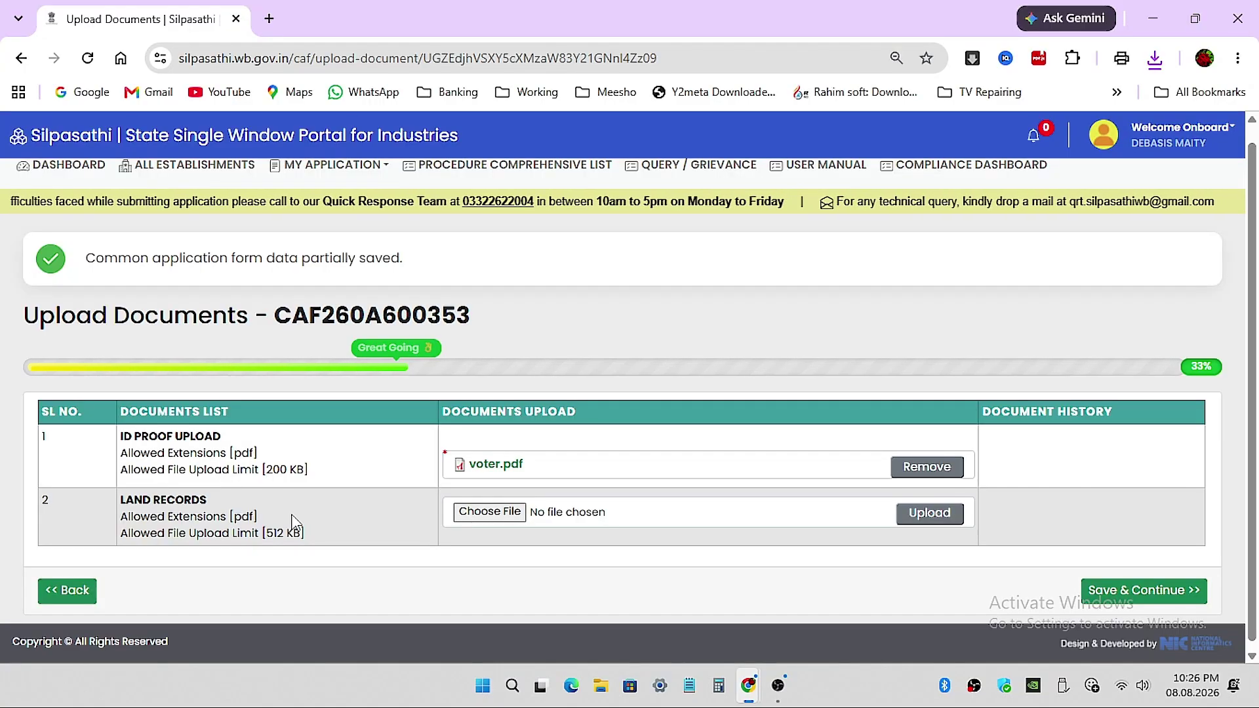
Upload porcha.pdf as land records and save to reach the form preview.
{"action": "left_click", "coordinate": [494, 516]}
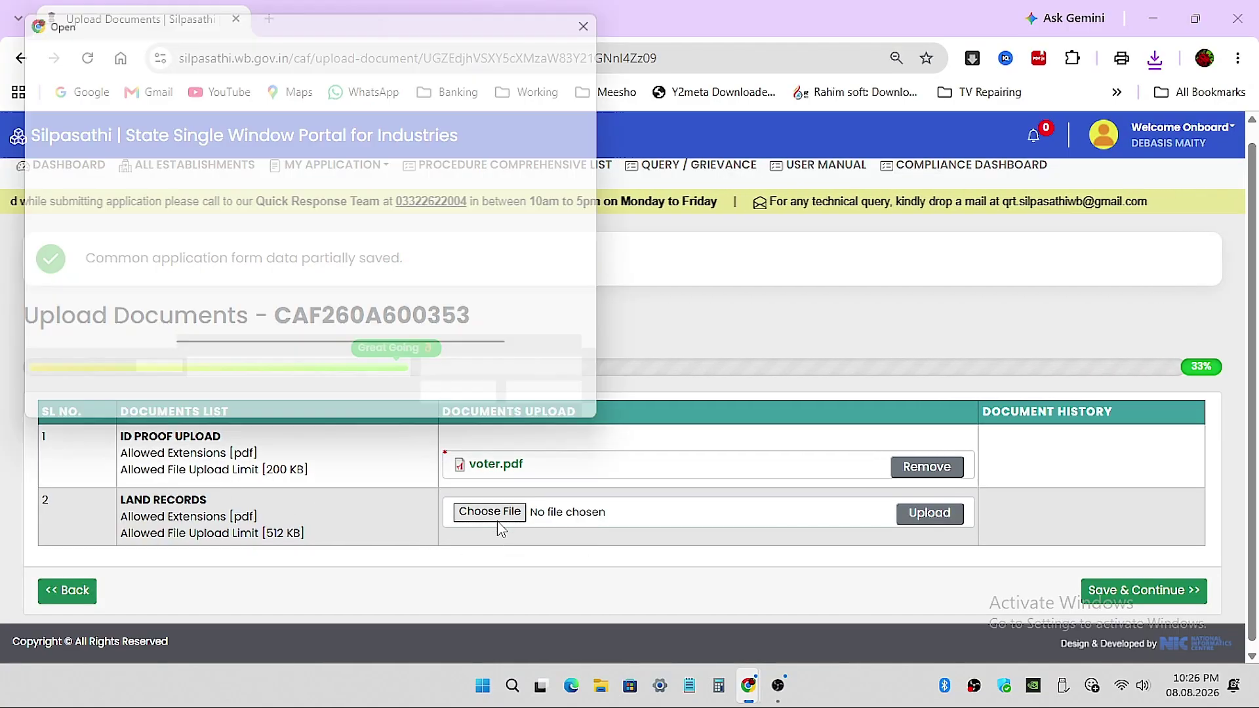
{"action": "double_click", "coordinate": [210, 226]}
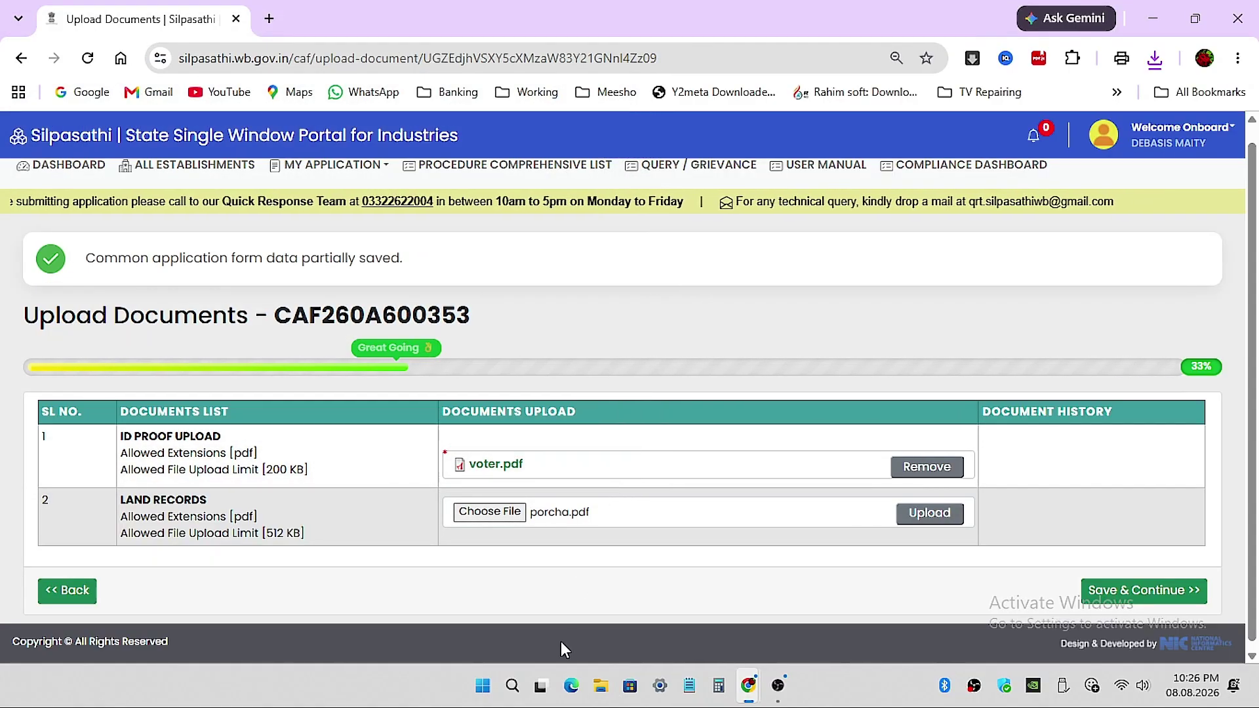
{"action": "left_click", "coordinate": [927, 515]}
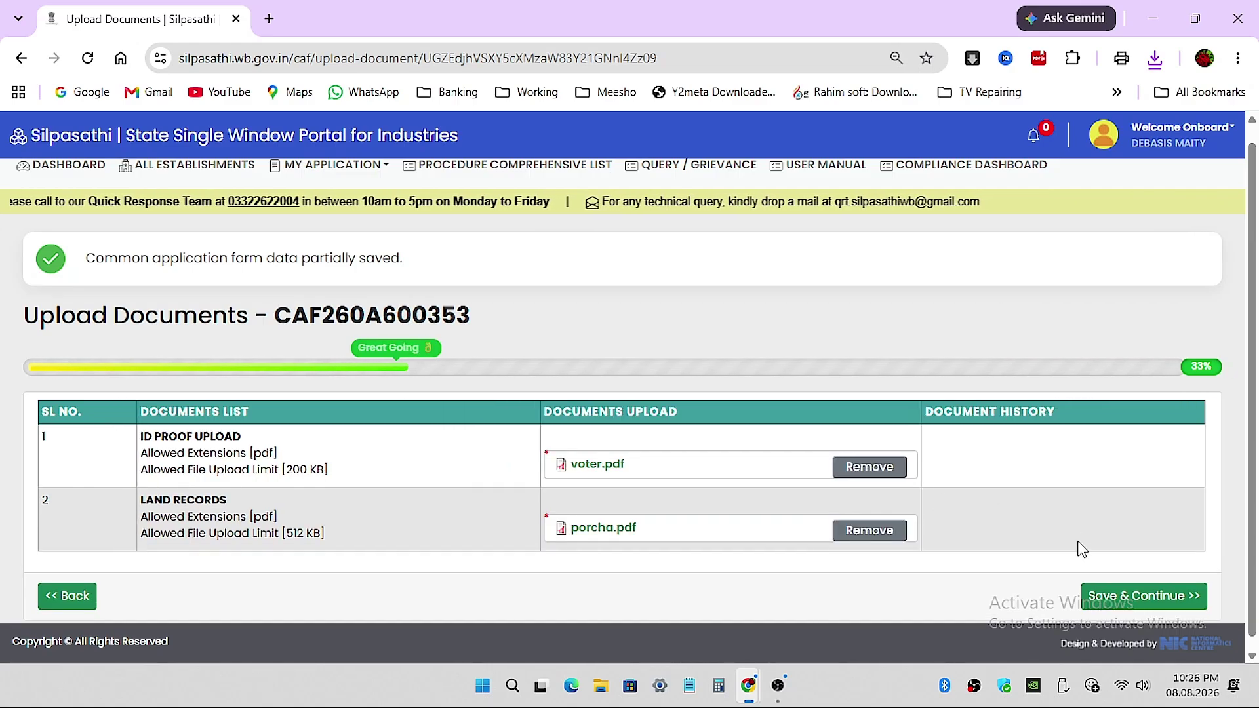
{"action": "left_click", "coordinate": [1116, 601]}
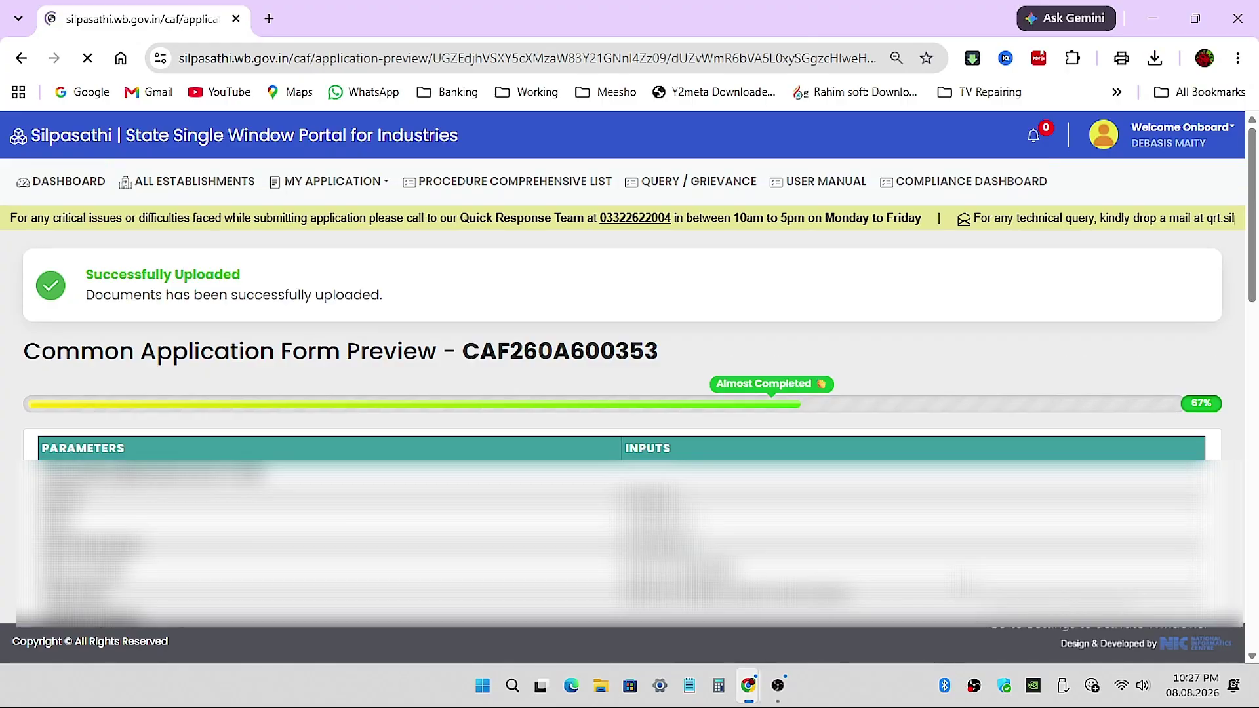
Review the Common Application Form preview and submit the trade licence application.
{"action": "scroll", "coordinate": [106, 384], "scroll_direction": "down", "scroll_amount": 2}
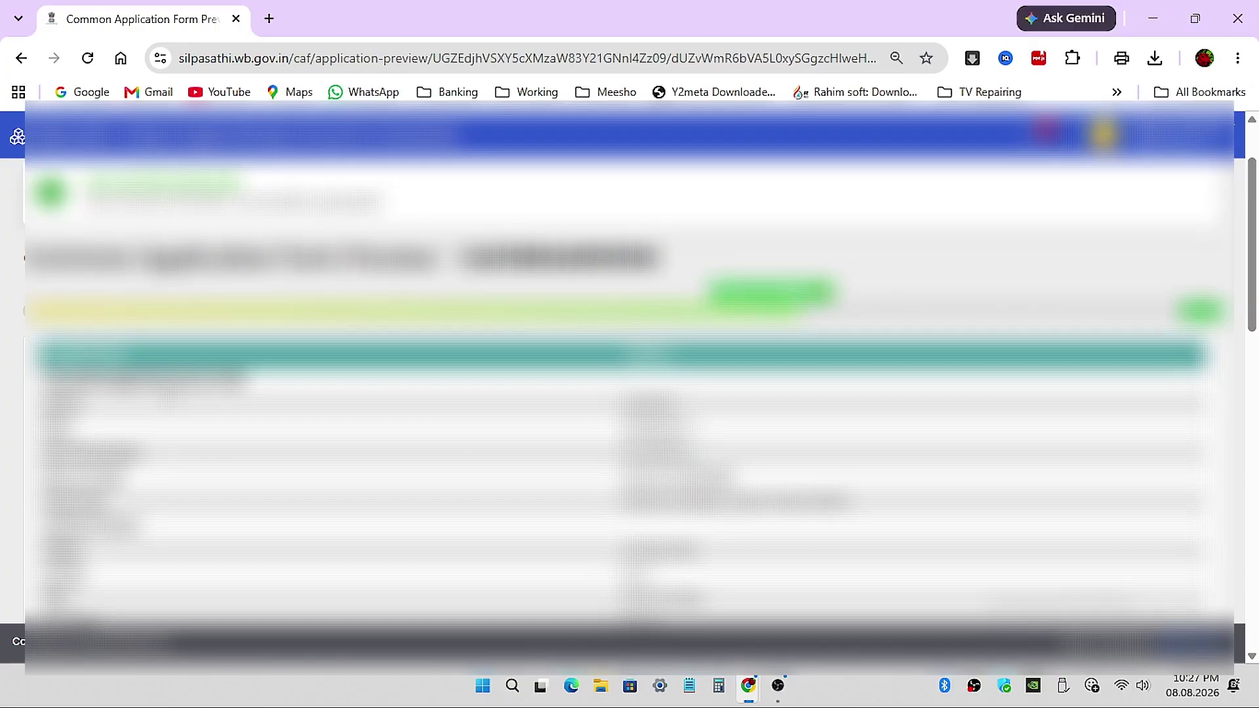
{"action": "scroll", "coordinate": [630, 367], "scroll_direction": "down", "scroll_amount": 8}
{"action": "scroll", "coordinate": [629, 367], "scroll_direction": "down", "scroll_amount": 8}
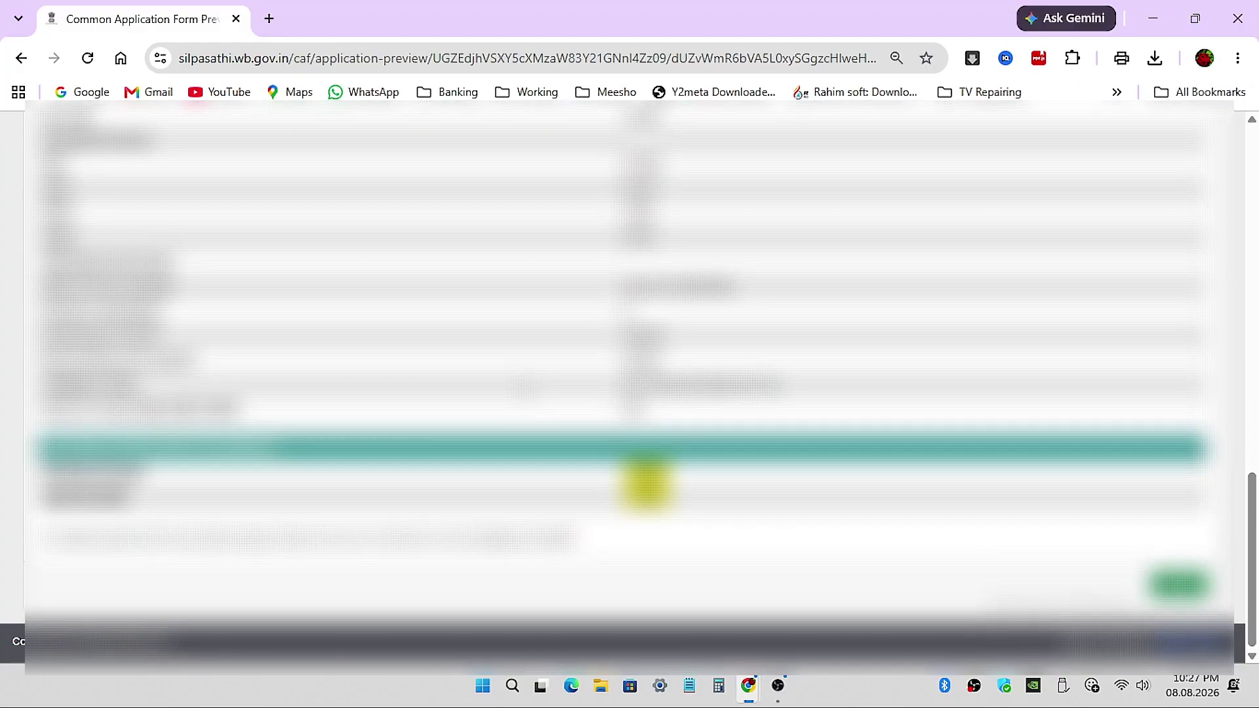
{"action": "scroll", "coordinate": [629, 373], "scroll_direction": "up", "scroll_amount": 8}
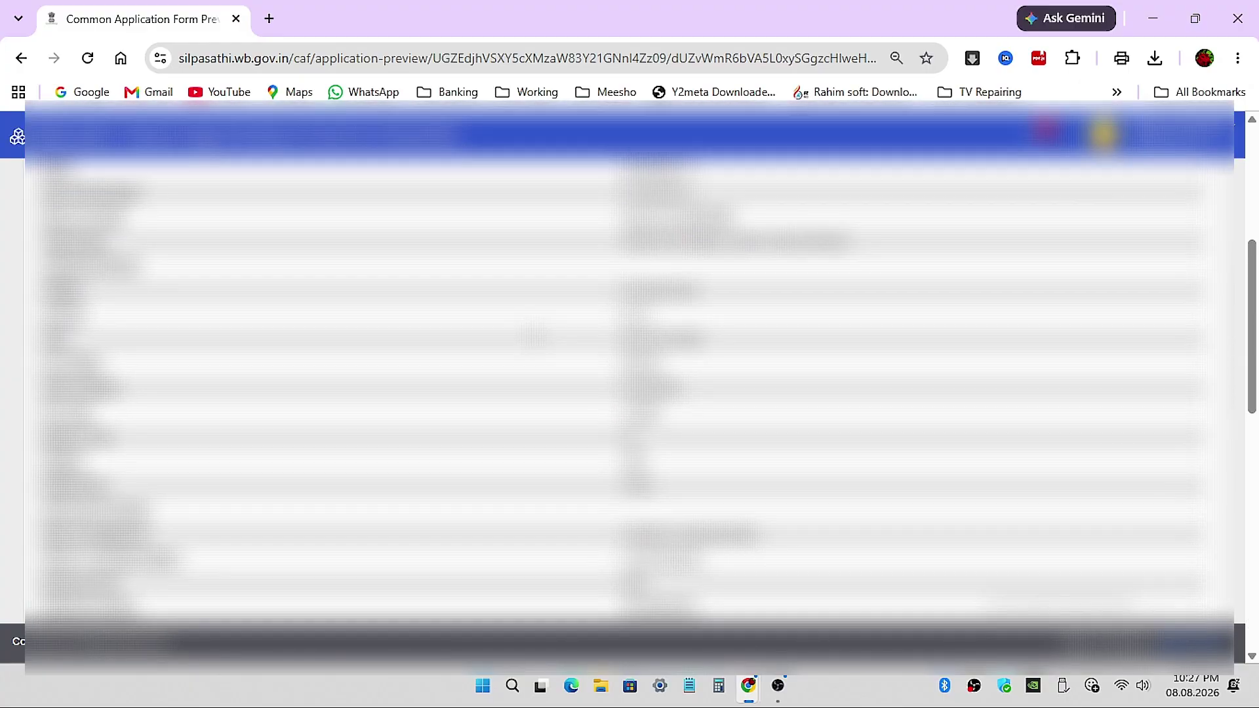
{"action": "scroll", "coordinate": [629, 386], "scroll_direction": "up", "scroll_amount": 1}
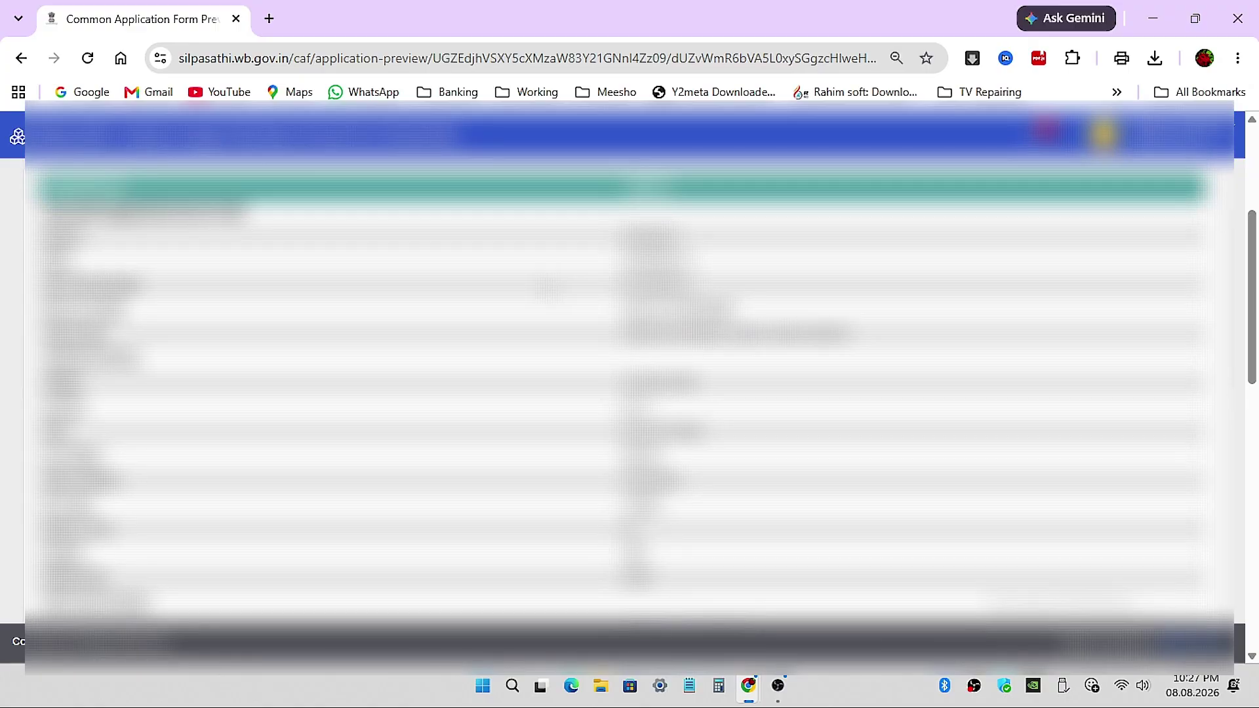
{"action": "scroll", "coordinate": [630, 367], "scroll_direction": "down", "scroll_amount": 8}
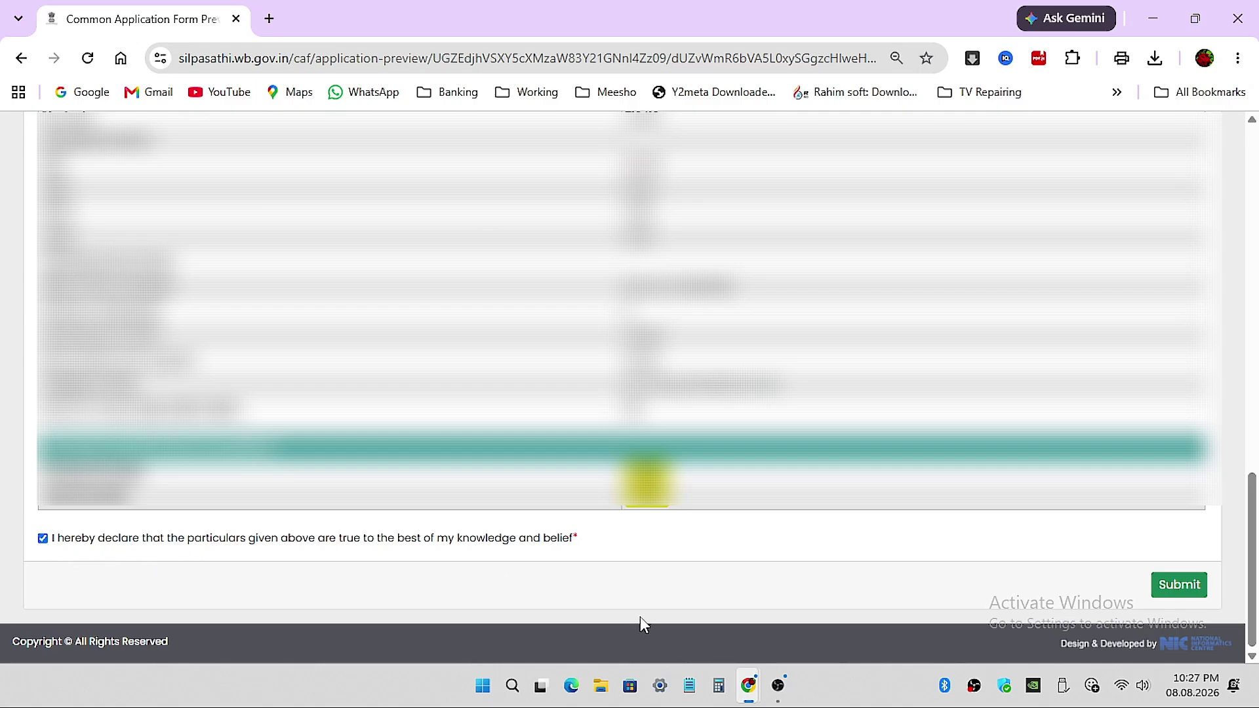
{"action": "left_click", "coordinate": [1167, 584]}
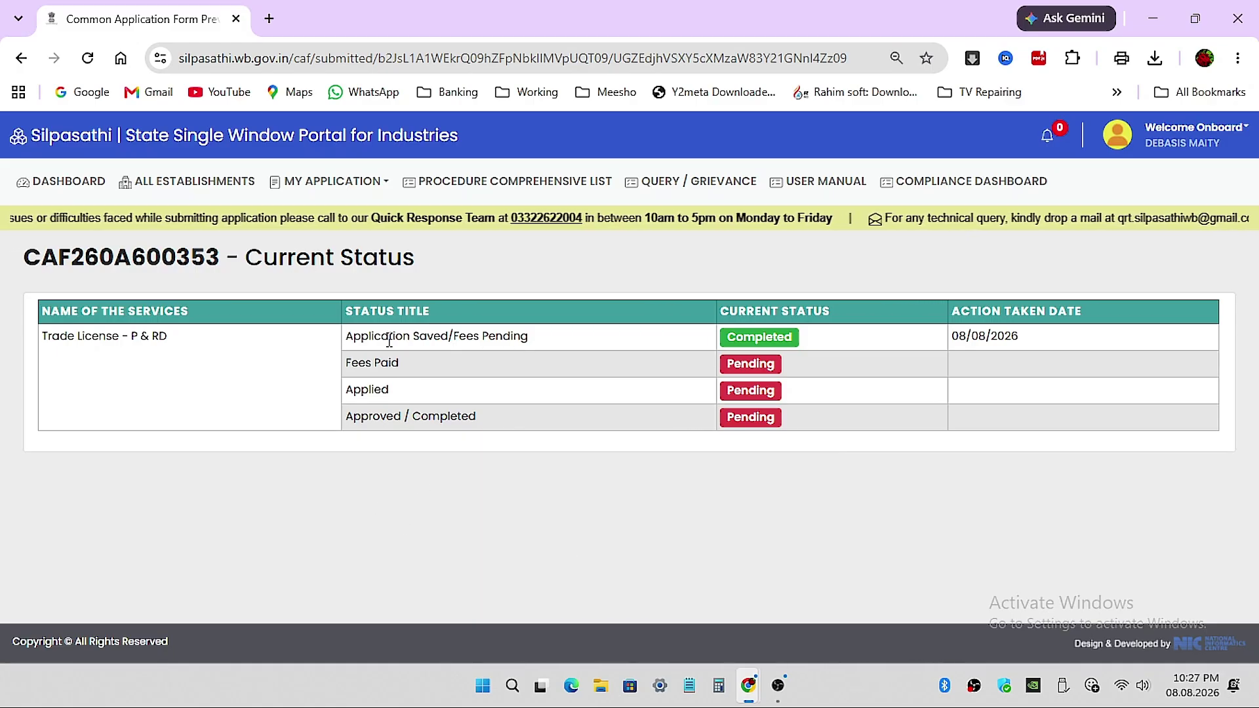
{"action": "left_click_drag", "start_coordinate": [345, 333], "coordinate": [500, 427]}
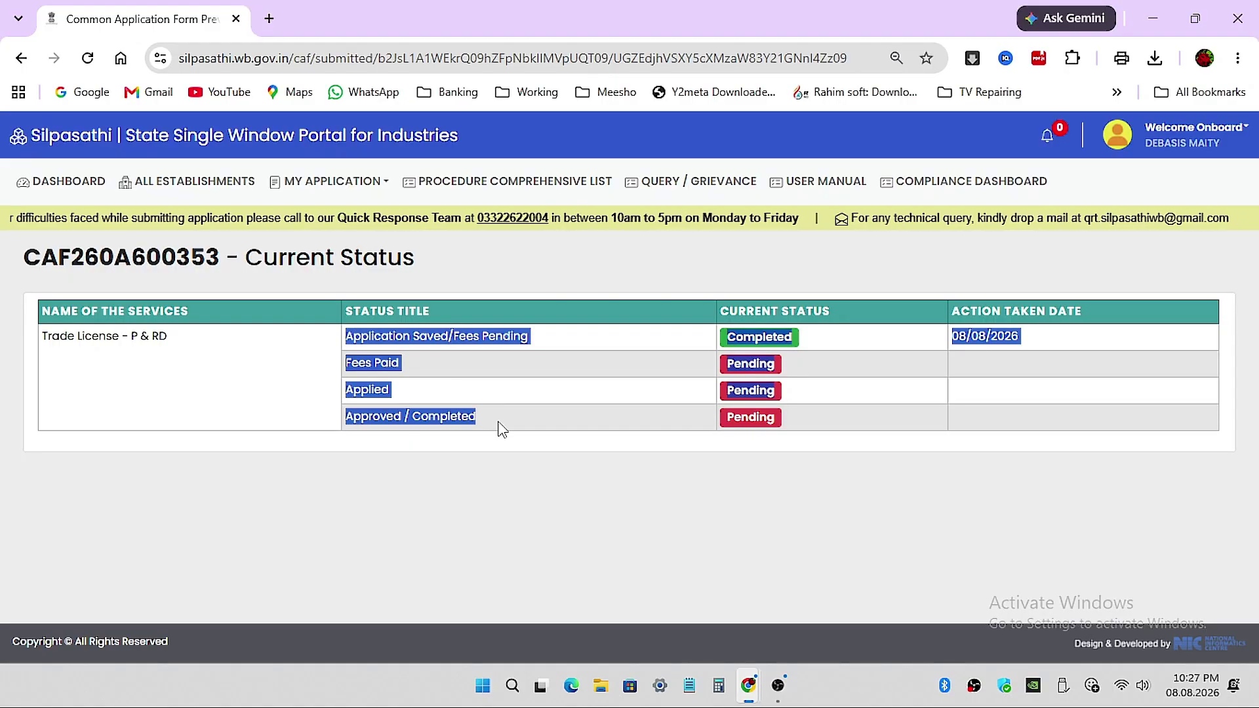
{"action": "left_click", "coordinate": [391, 359]}
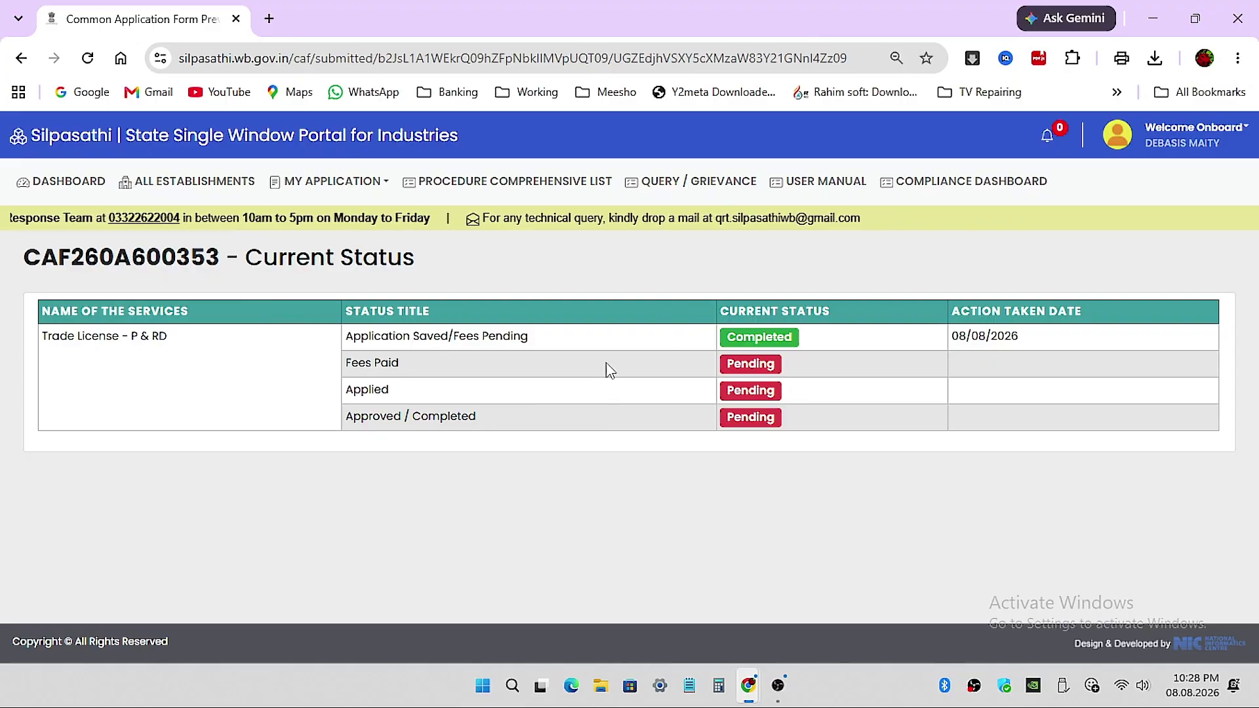
Return to the dashboard, close the revamped procedures notice, and find the selected Trade License - P & RD service.
{"action": "left_click", "coordinate": [64, 190]}
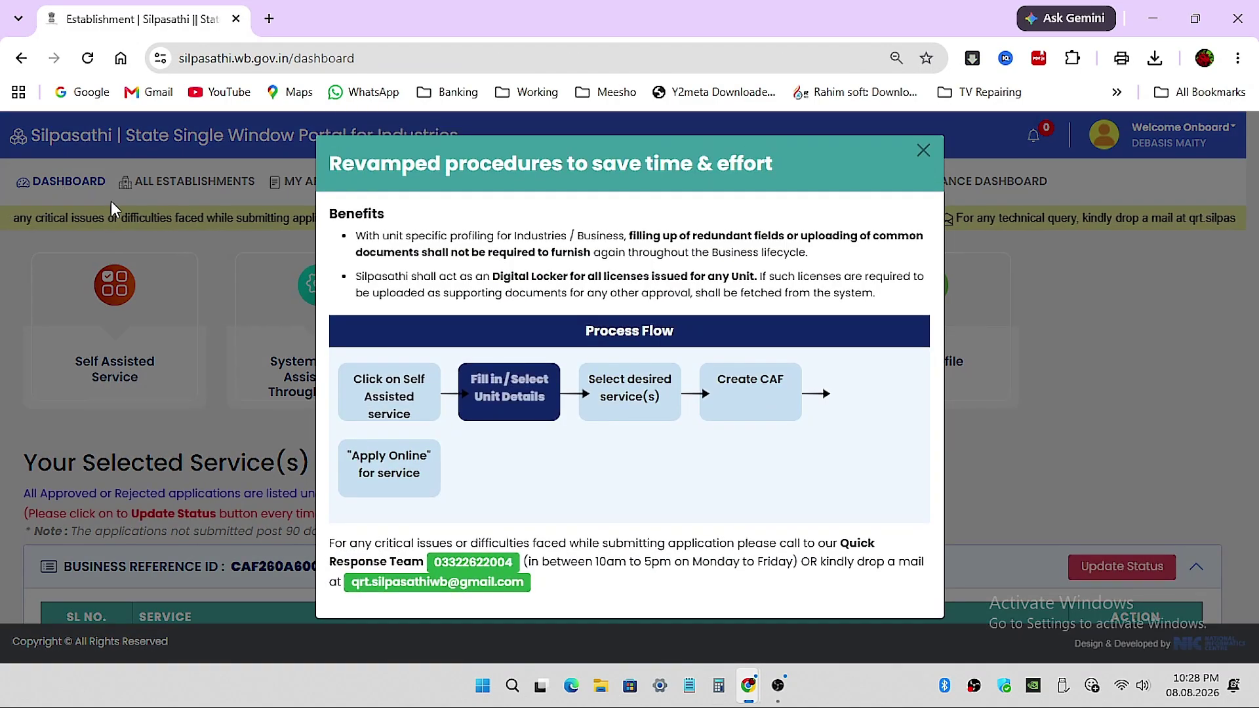
{"action": "left_click", "coordinate": [150, 239]}
{"action": "scroll", "coordinate": [321, 457], "scroll_direction": "down", "scroll_amount": 2}
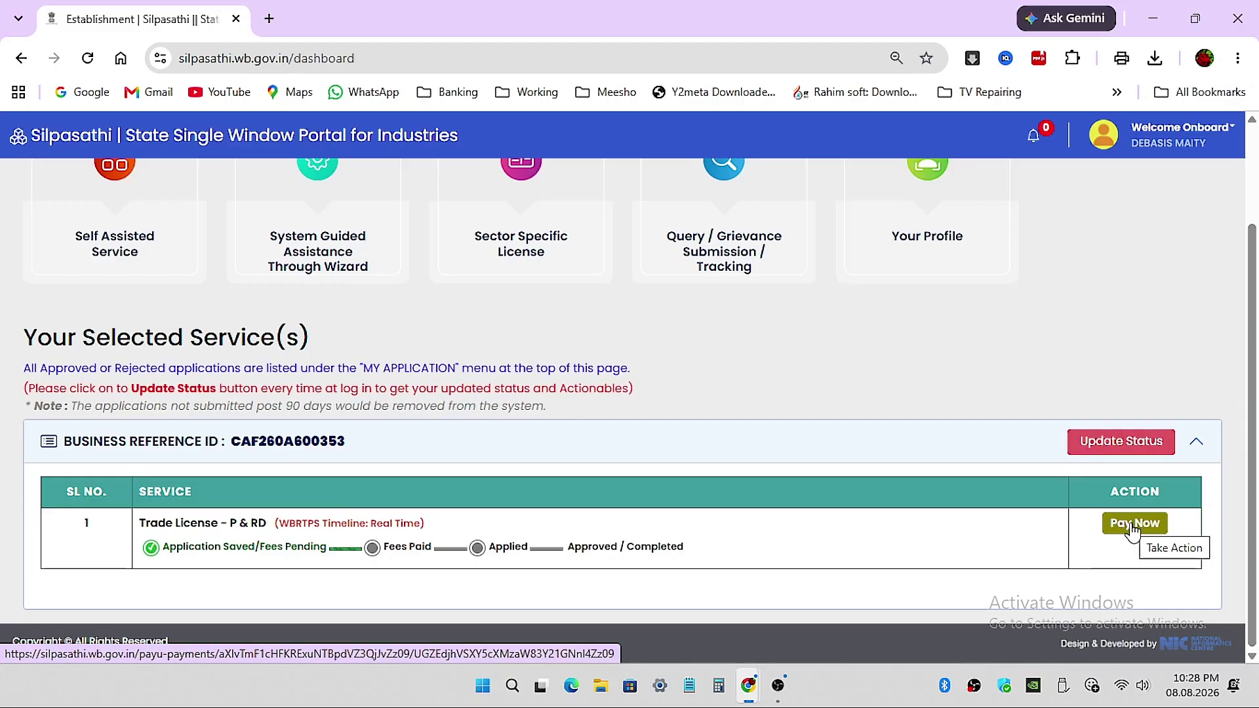
Choose Pay Now for the Trade License fee and proceed from the ₹150 fees table to PayU.
{"action": "left_click", "coordinate": [1132, 525]}
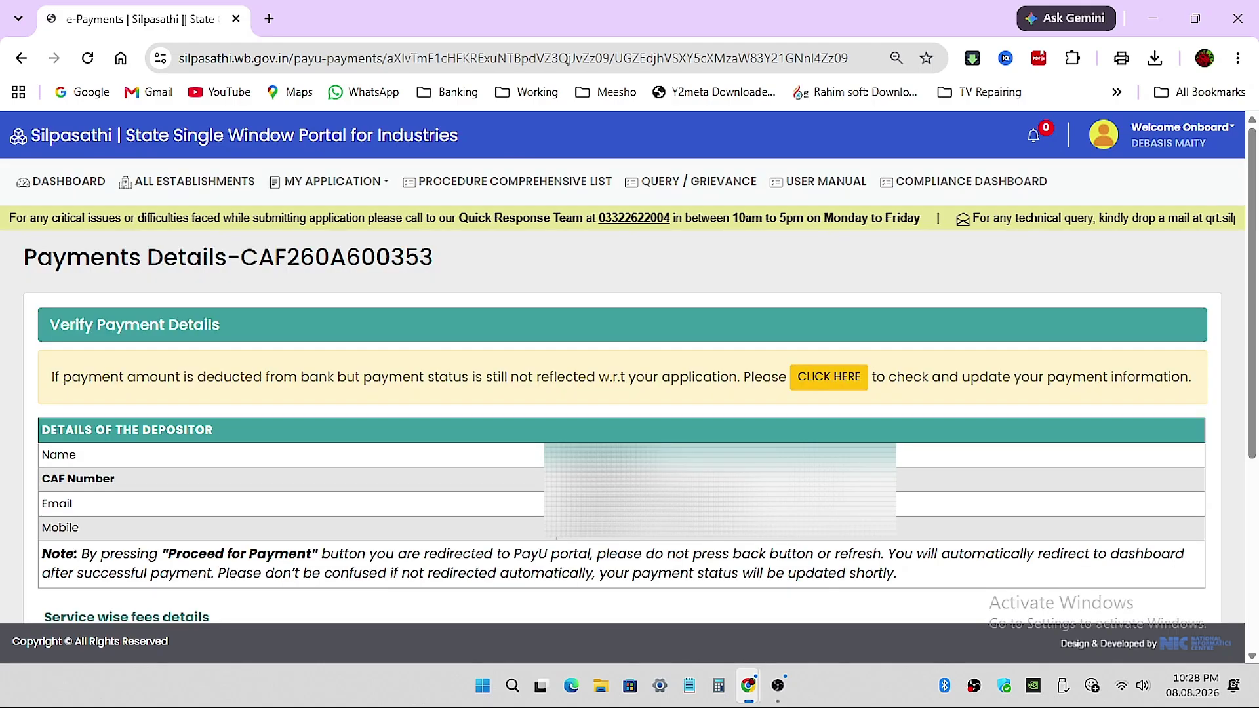
{"action": "scroll", "coordinate": [191, 447], "scroll_direction": "down", "scroll_amount": 5}
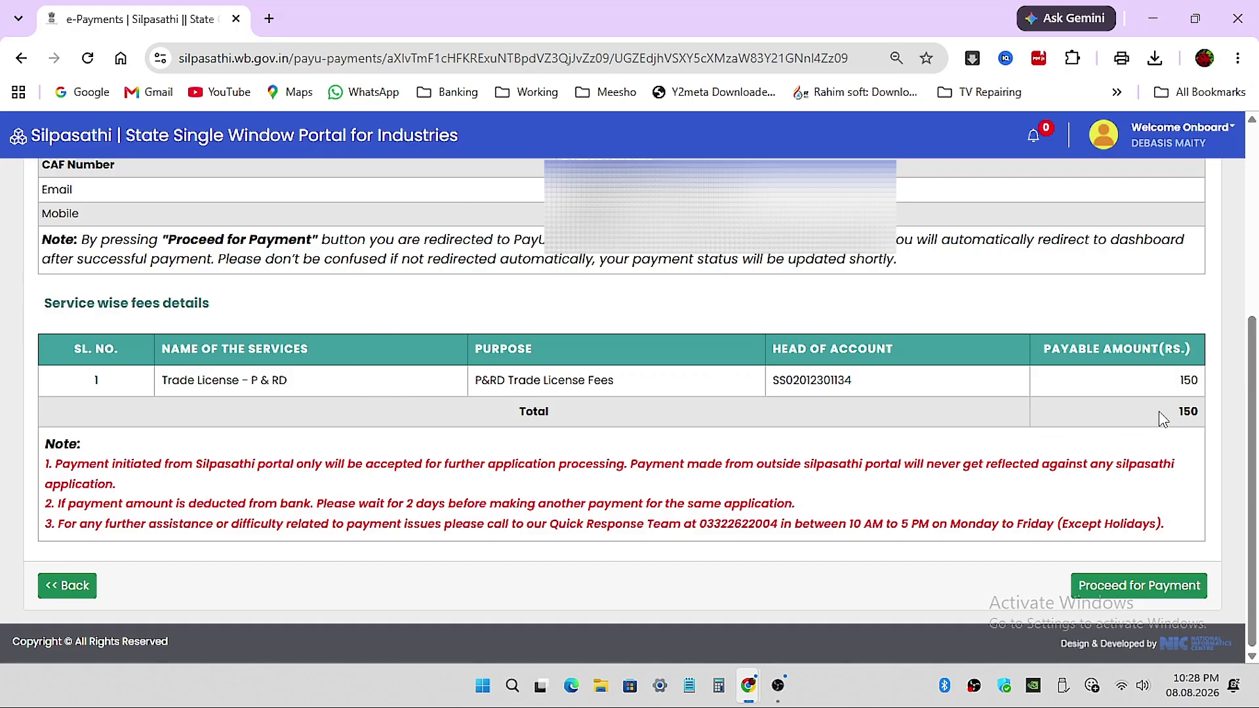
{"action": "mouse_move", "coordinate": [1181, 411]}
{"action": "left_mouse_down"}
{"action": "mouse_move", "coordinate": [1199, 413]}
{"action": "mouse_move", "coordinate": [1178, 415]}
{"action": "left_mouse_up"}
{"action": "left_click", "coordinate": [1028, 464]}
{"action": "left_click", "coordinate": [1152, 598]}
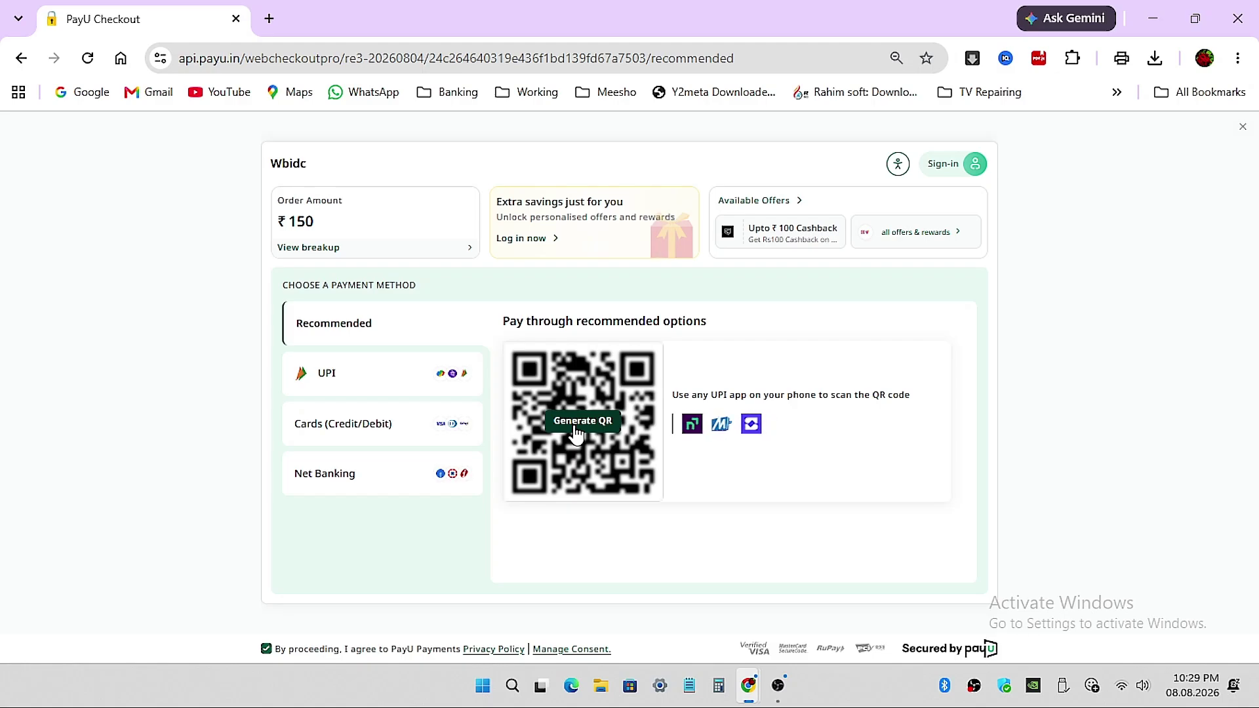
Pay the ₹150 PayU order by generating and scanning a UPI QR code.
{"action": "left_click", "coordinate": [571, 423]}
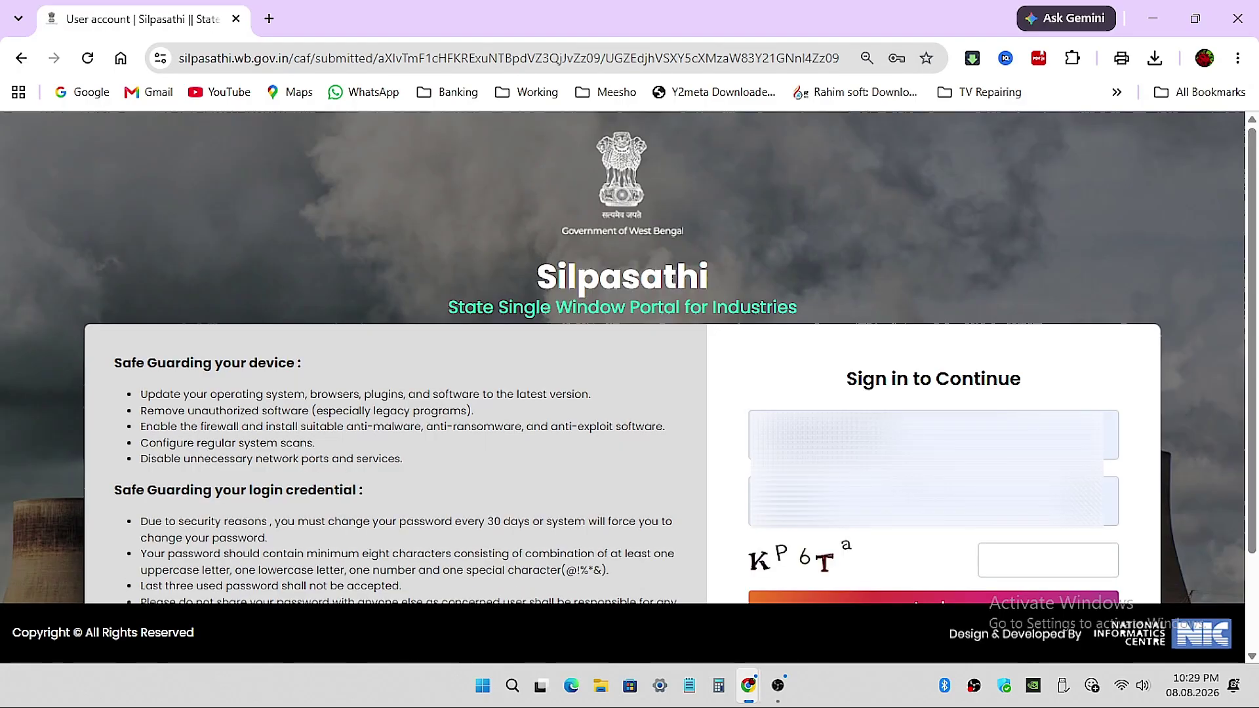
Sign back in with the captcha and dismiss the saved-passwords warning to reach Current Status.
{"action": "scroll", "coordinate": [695, 387], "scroll_direction": "down", "scroll_amount": 1}
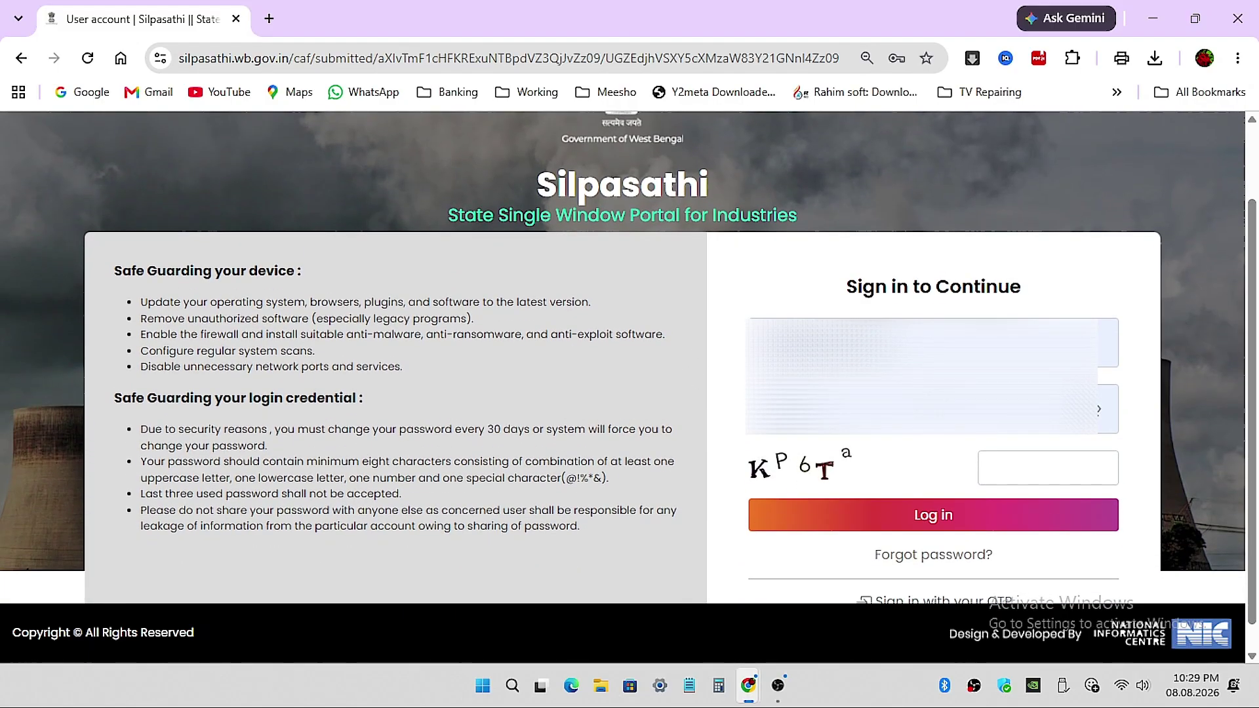
{"action": "left_click", "coordinate": [1050, 467]}
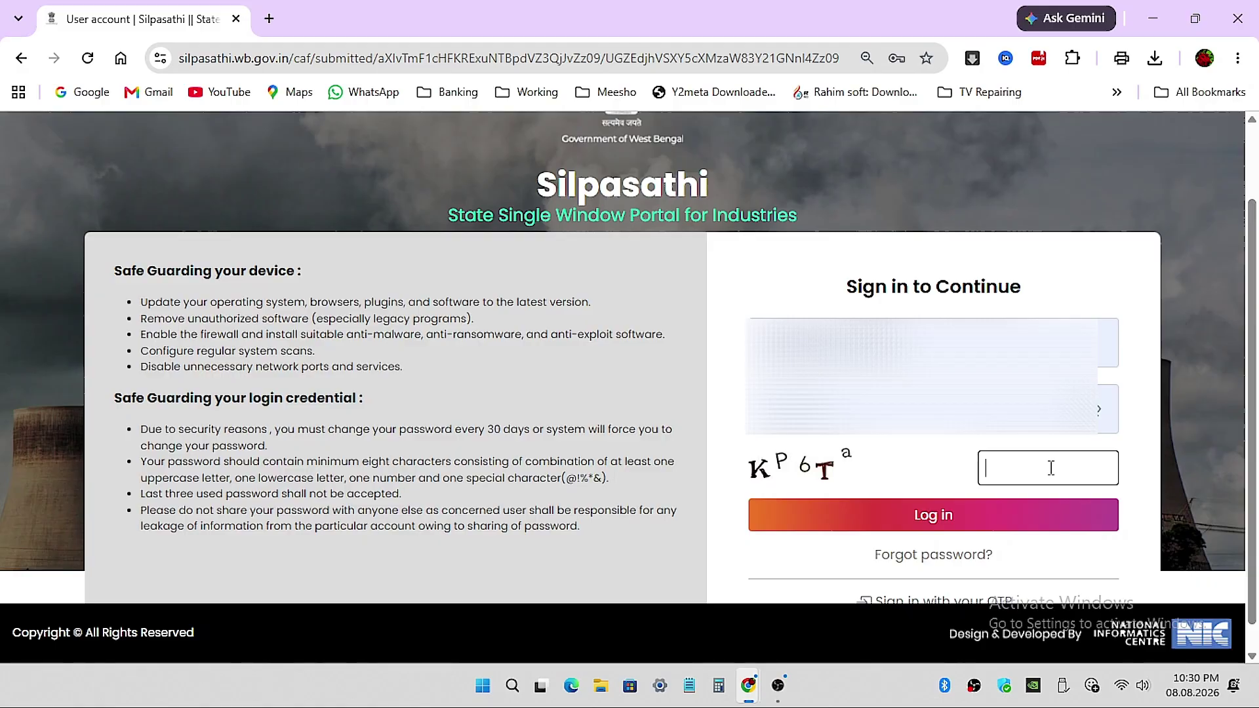
{"action": "type", "text": "KP6Ta"}
{"action": "left_click", "coordinate": [900, 531]}
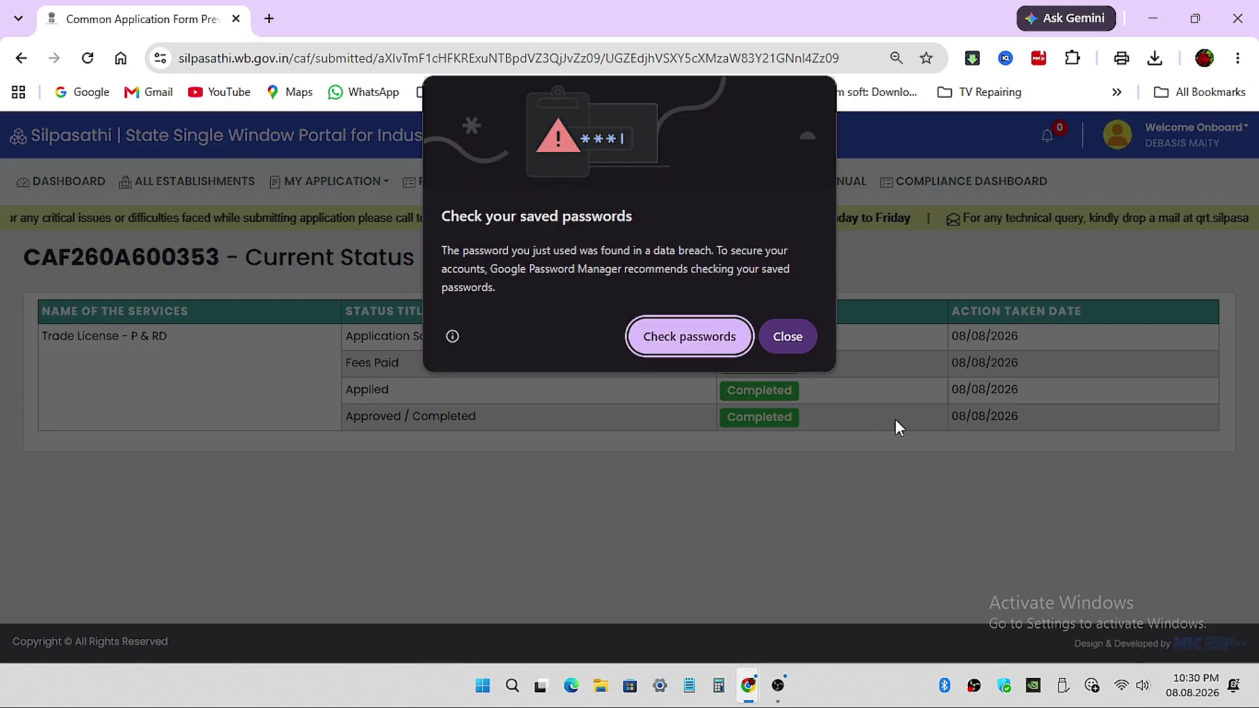
{"action": "left_click", "coordinate": [787, 336]}
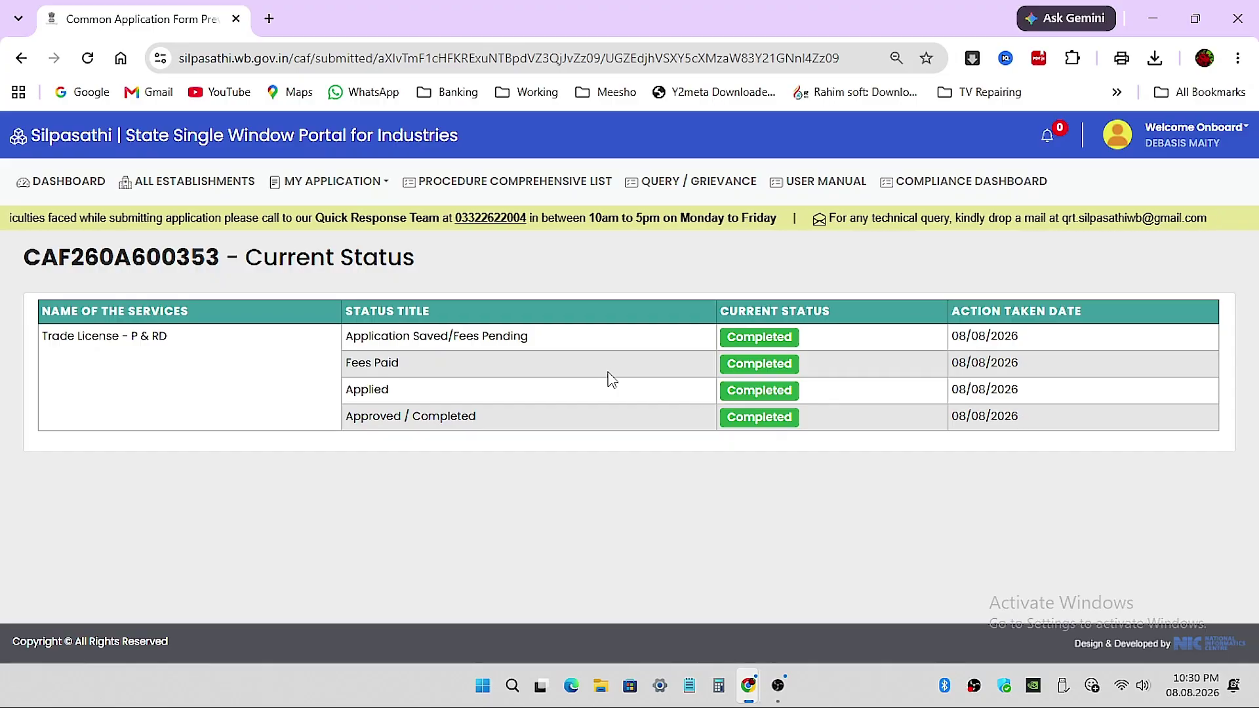
Return to the dashboard, dismiss the revamped procedures announcement, and look over the dashboard contents.
{"action": "left_click", "coordinate": [56, 184]}
{"action": "left_click", "coordinate": [57, 280]}
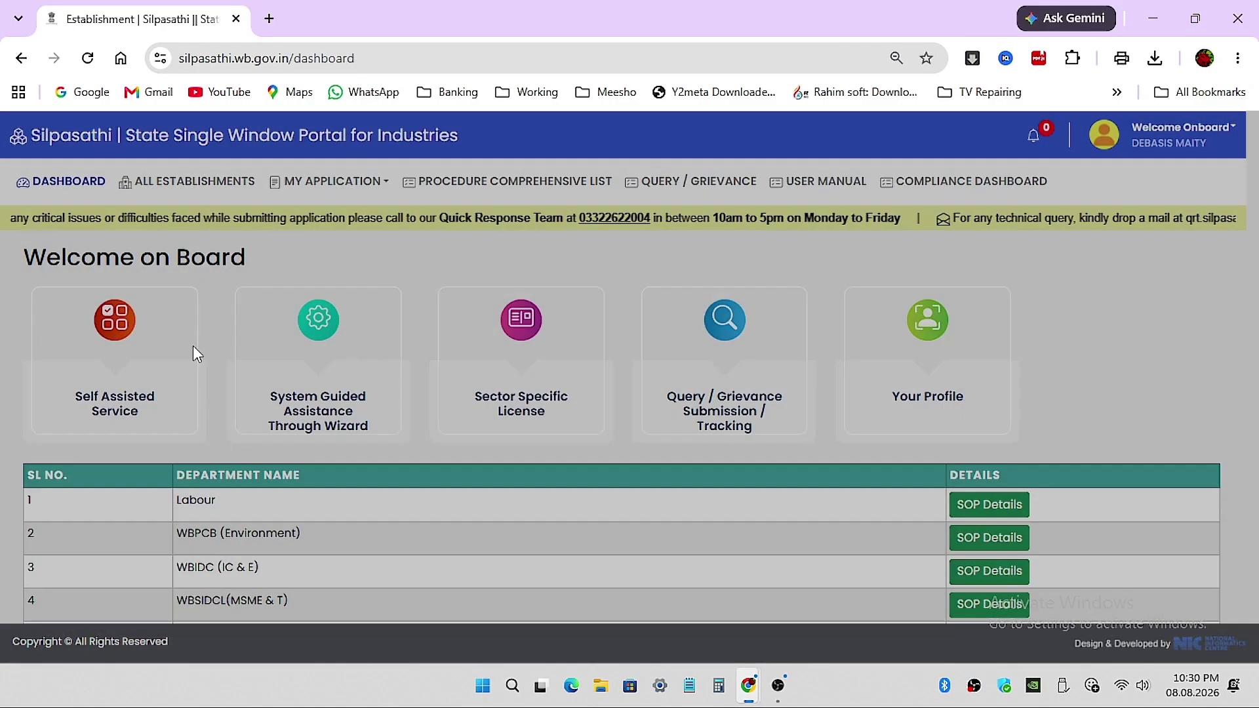
{"action": "scroll", "coordinate": [261, 467], "scroll_direction": "down", "scroll_amount": 7}
{"action": "scroll", "coordinate": [260, 468], "scroll_direction": "up", "scroll_amount": 7}
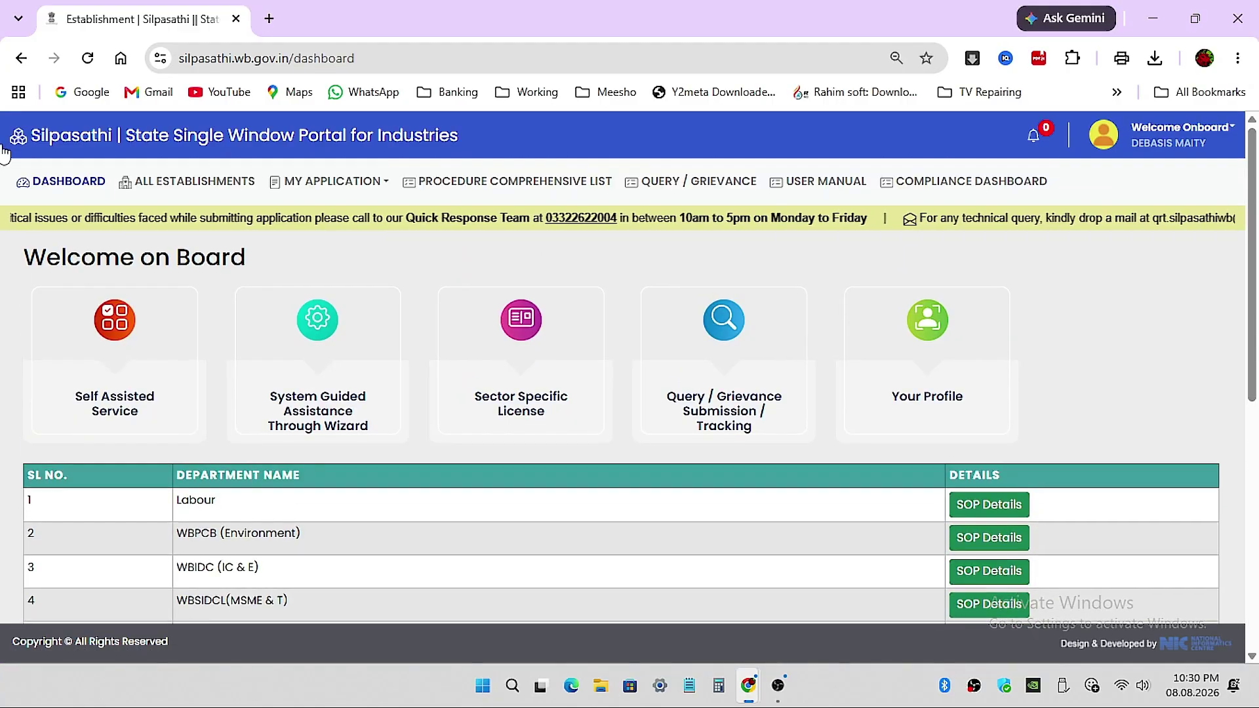
{"action": "scroll", "coordinate": [687, 462], "scroll_direction": "down", "scroll_amount": 7}
{"action": "scroll", "coordinate": [494, 413], "scroll_direction": "up", "scroll_amount": 7}
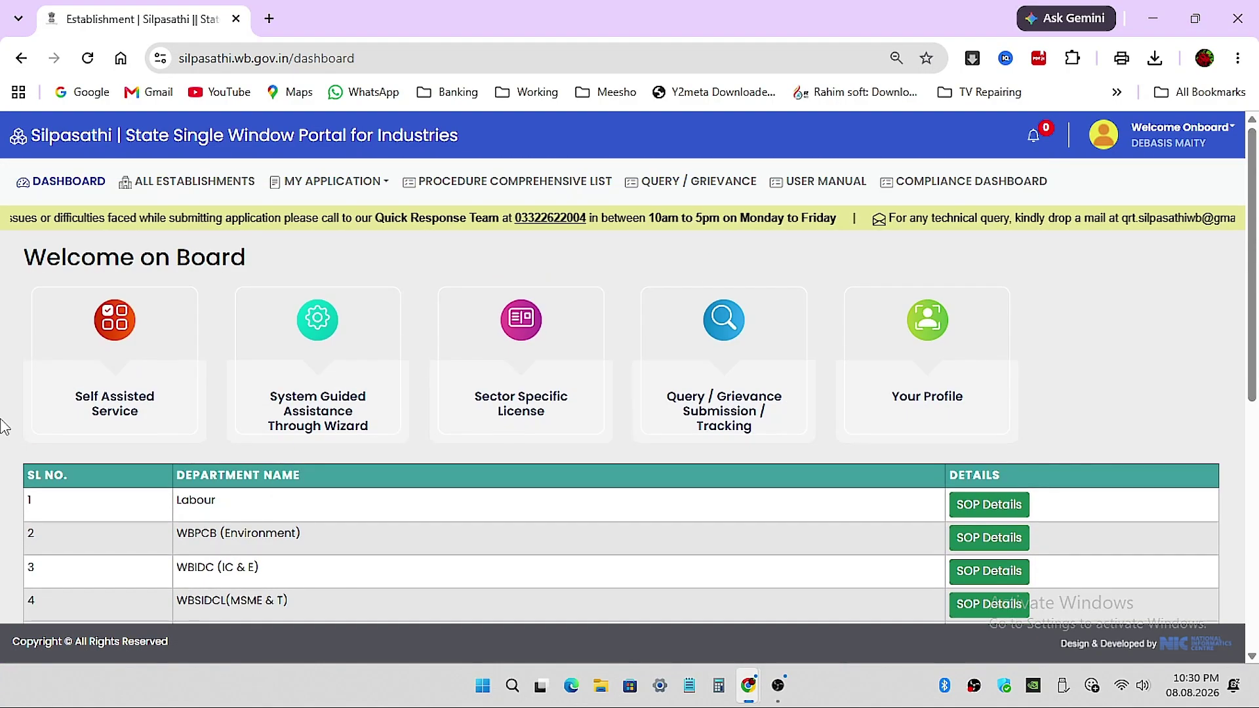
{"action": "scroll", "coordinate": [3, 469], "scroll_direction": "down", "scroll_amount": 6}
{"action": "scroll", "coordinate": [39, 445], "scroll_direction": "up", "scroll_amount": 6}
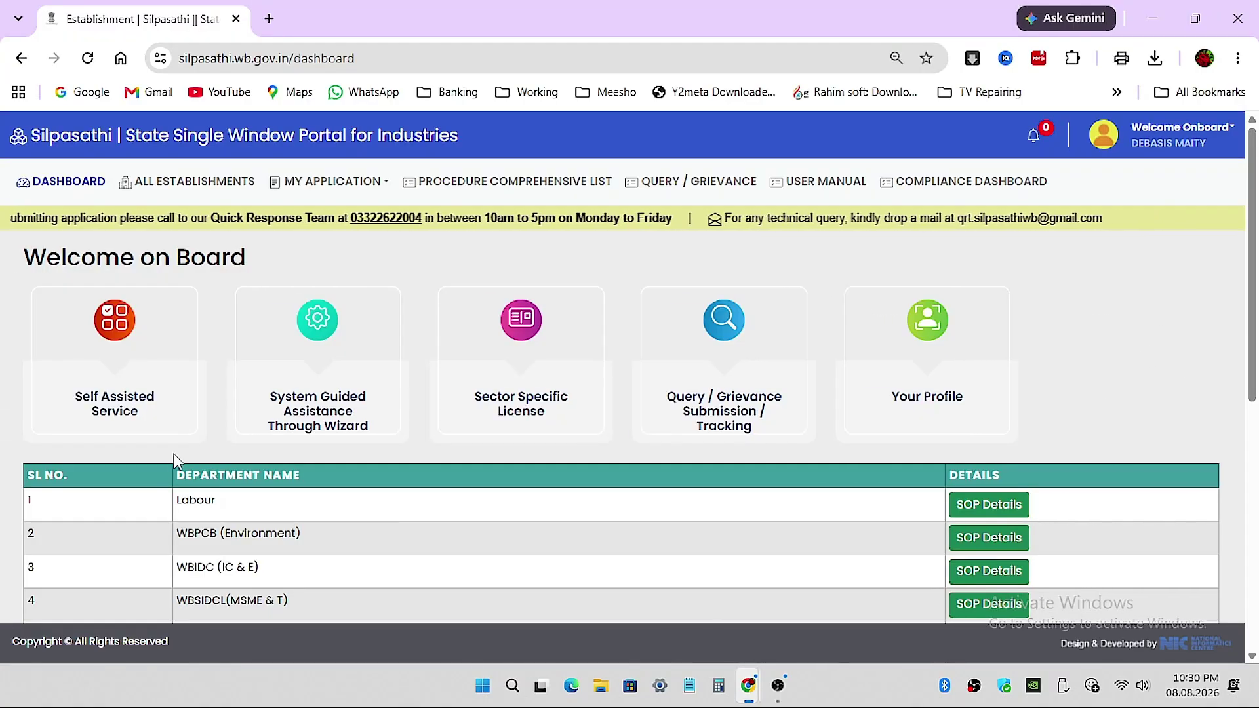
{"action": "scroll", "coordinate": [373, 489], "scroll_direction": "down", "scroll_amount": 2}
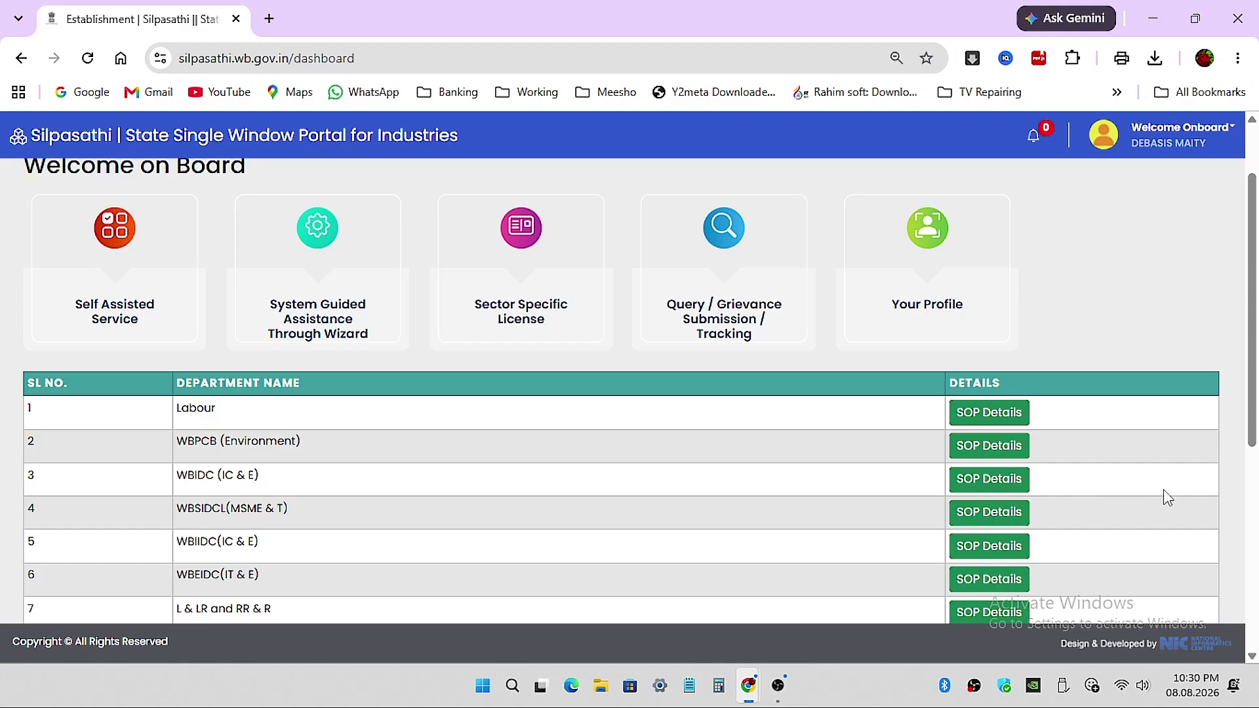
{"action": "scroll", "coordinate": [92, 282], "scroll_direction": "up", "scroll_amount": 2}
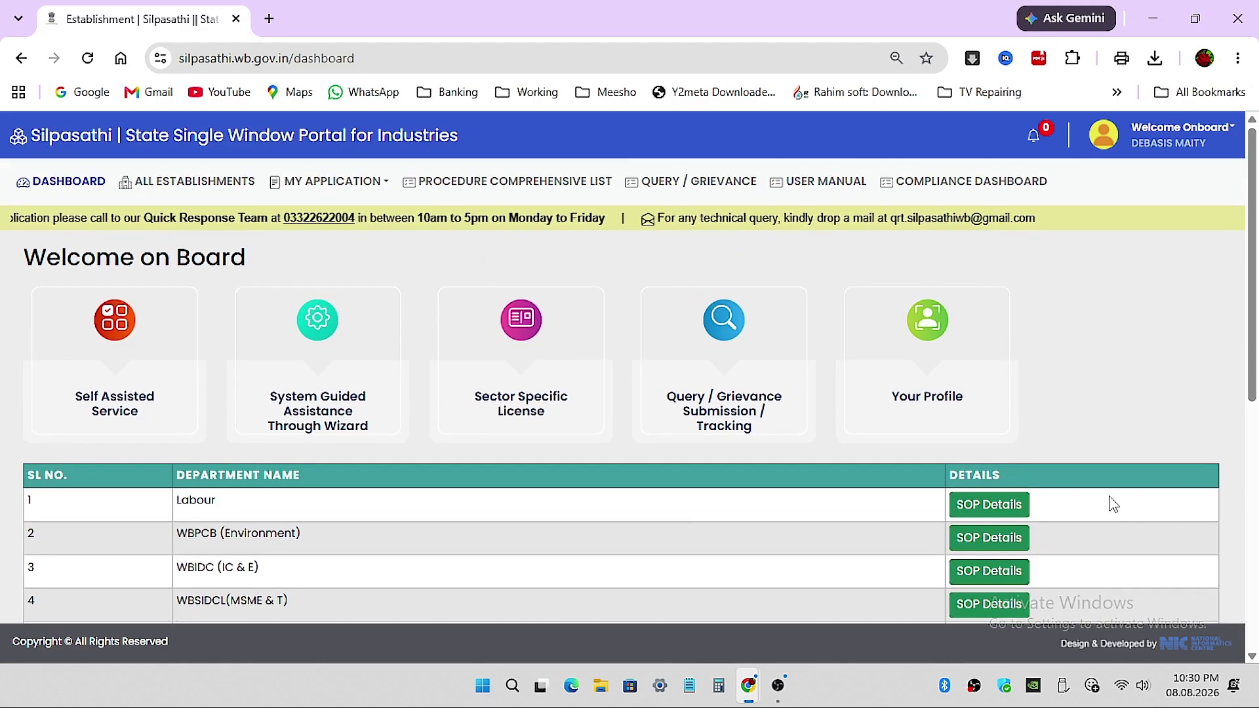
{"action": "scroll", "coordinate": [1121, 498], "scroll_direction": "down", "scroll_amount": 3}
{"action": "scroll", "coordinate": [983, 498], "scroll_direction": "up", "scroll_amount": 3}
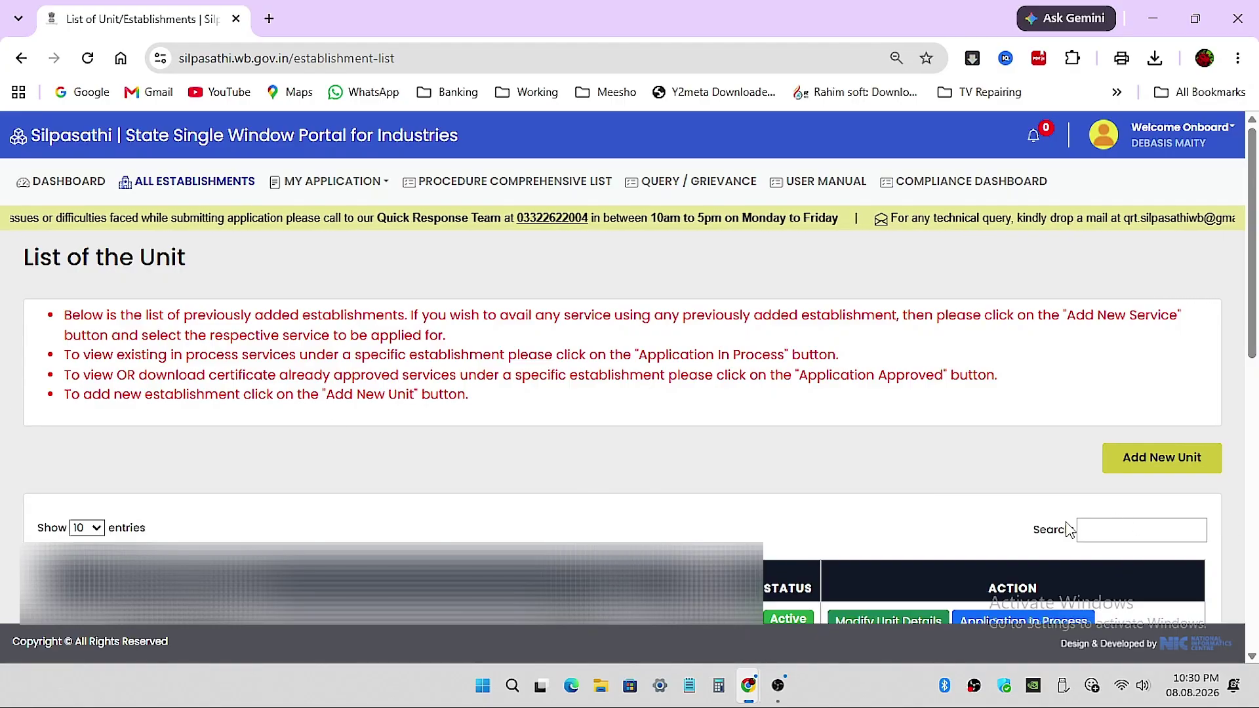
Search the unit list for MALLI and open its approved applications showing Trade License - P & RD.
{"action": "left_click", "coordinate": [1106, 529]}
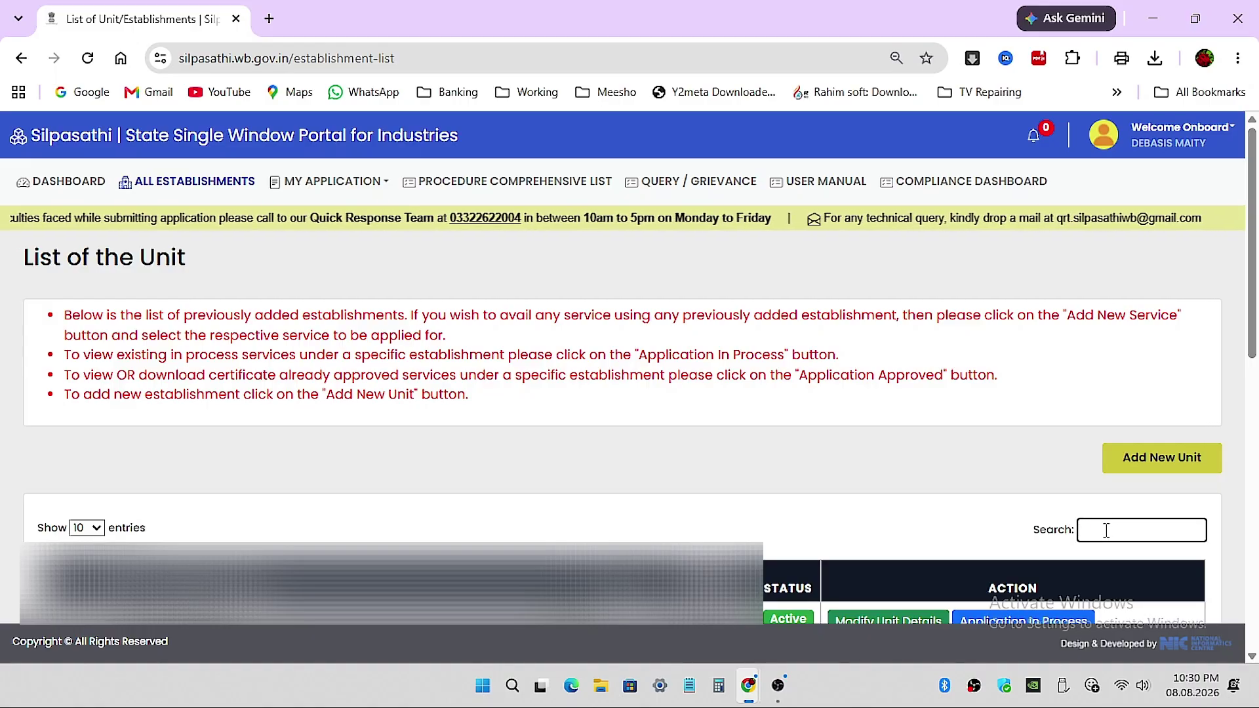
{"action": "type", "text": "M"}
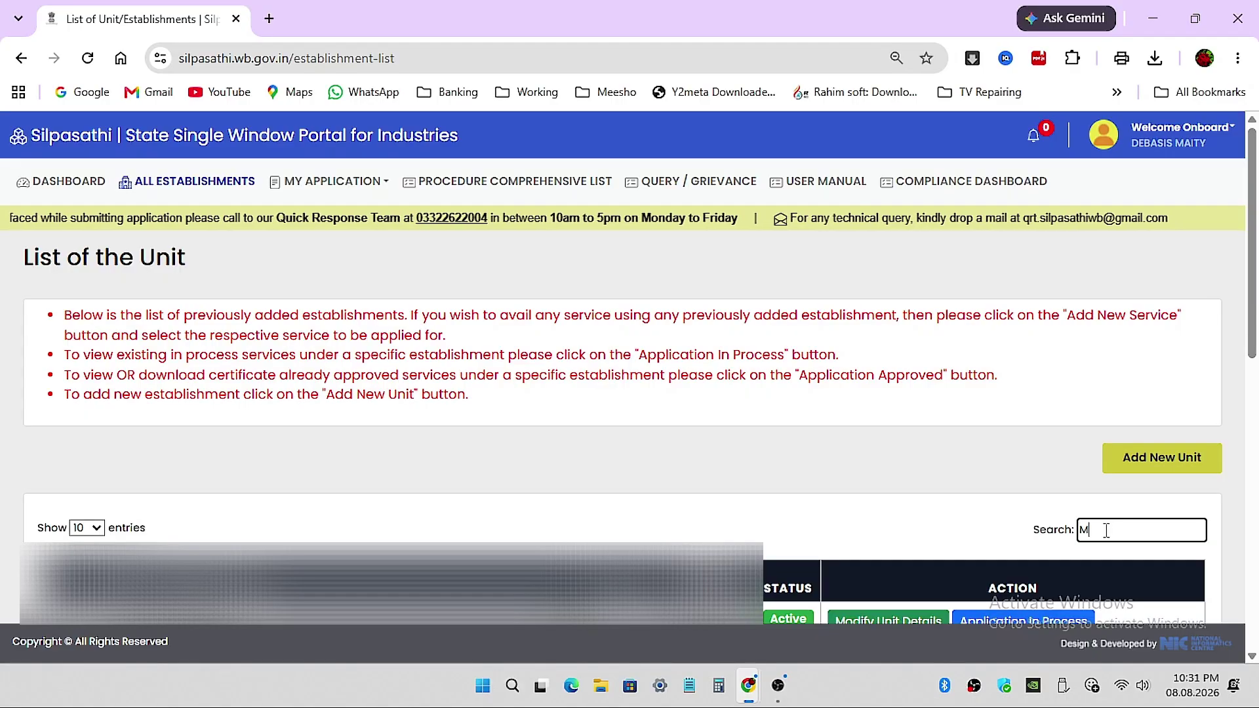
{"action": "type", "text": "ALL"}
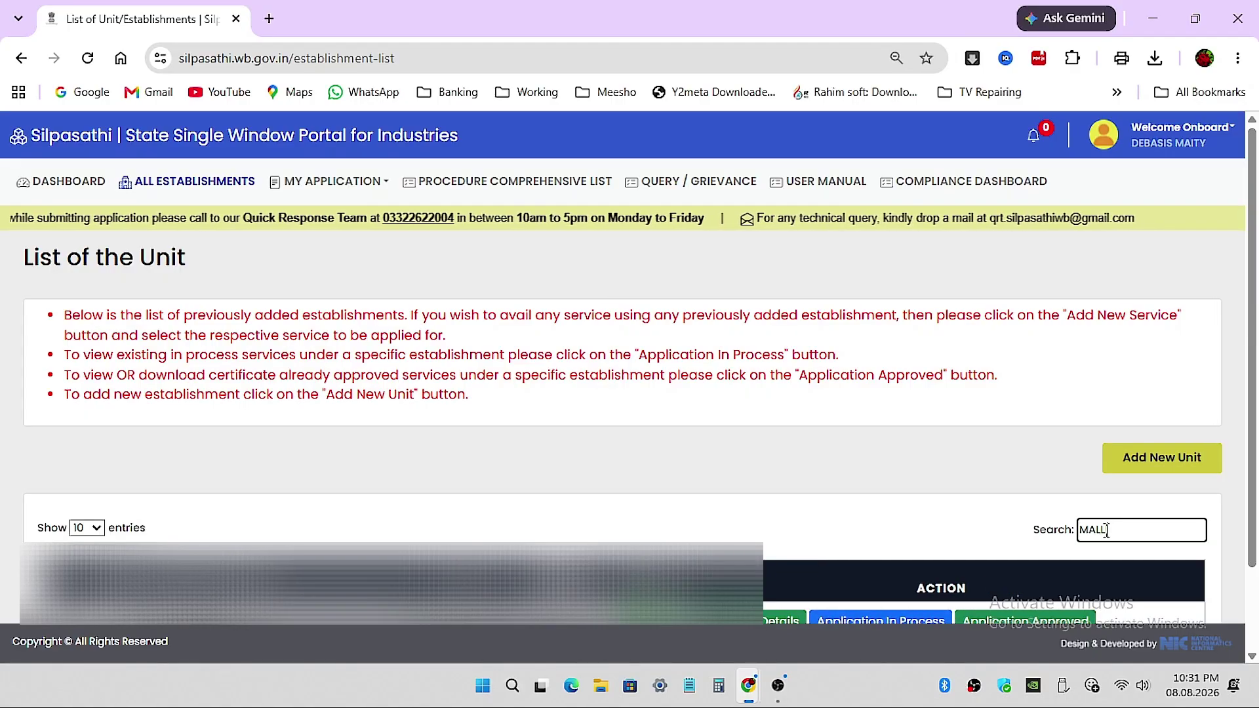
{"action": "type", "text": "I"}
{"action": "scroll", "coordinate": [931, 468], "scroll_direction": "down", "scroll_amount": 2}
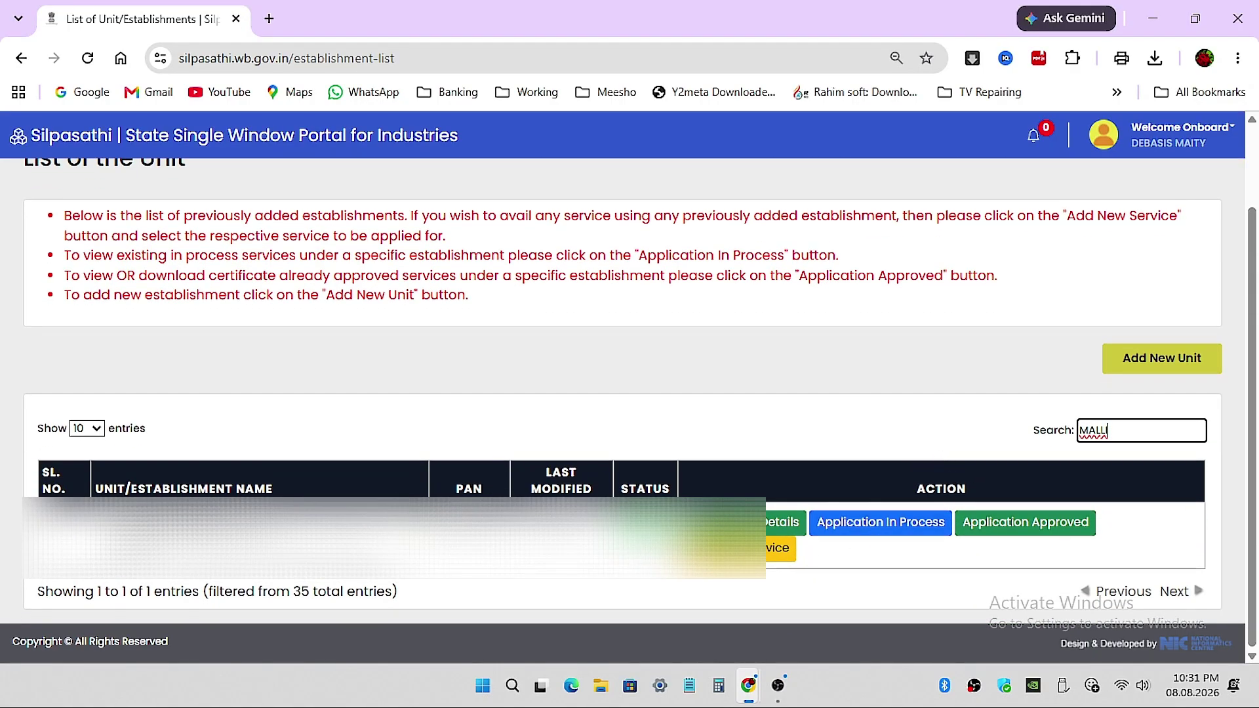
{"action": "left_click", "coordinate": [996, 535]}
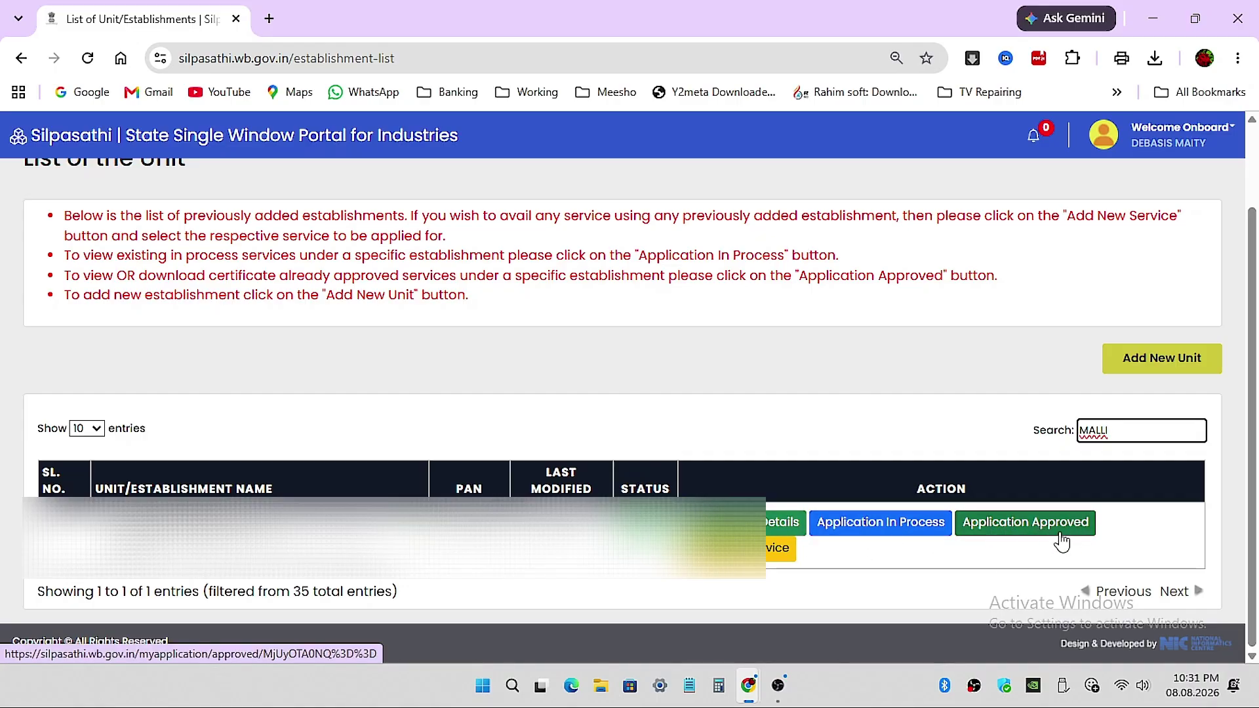
{"action": "left_click", "coordinate": [1023, 538]}
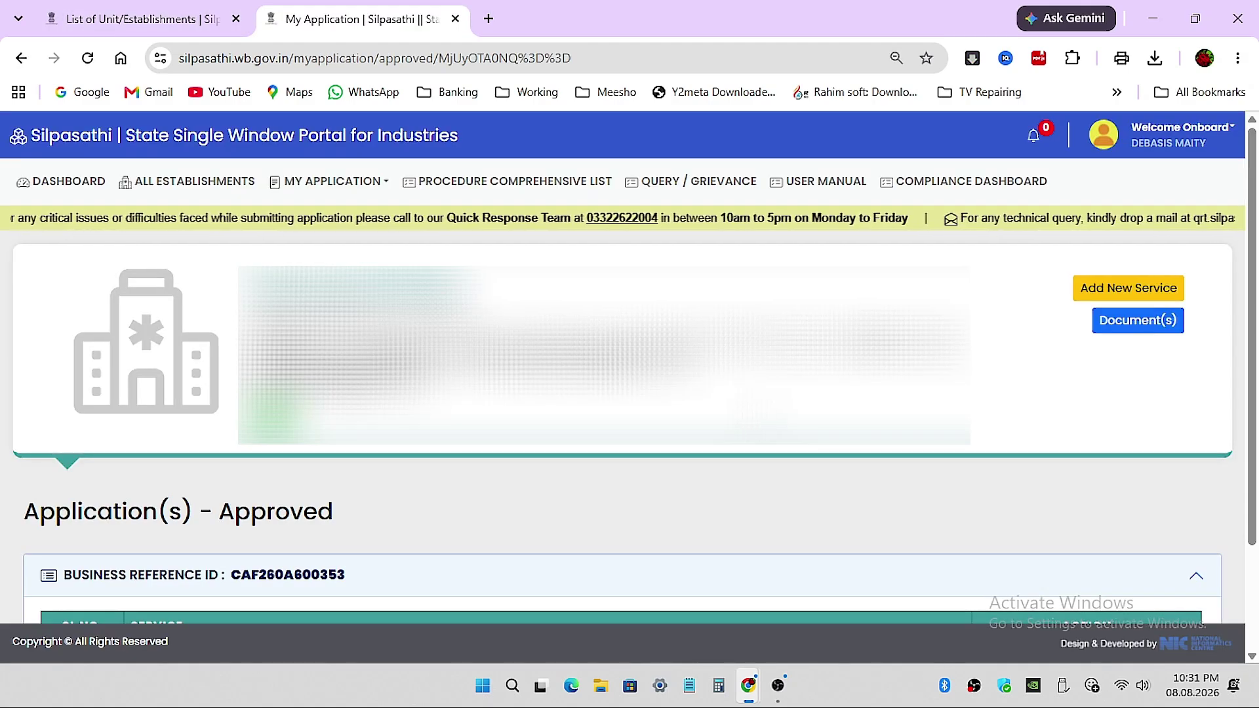
{"action": "scroll", "coordinate": [759, 415], "scroll_direction": "down", "scroll_amount": 2}
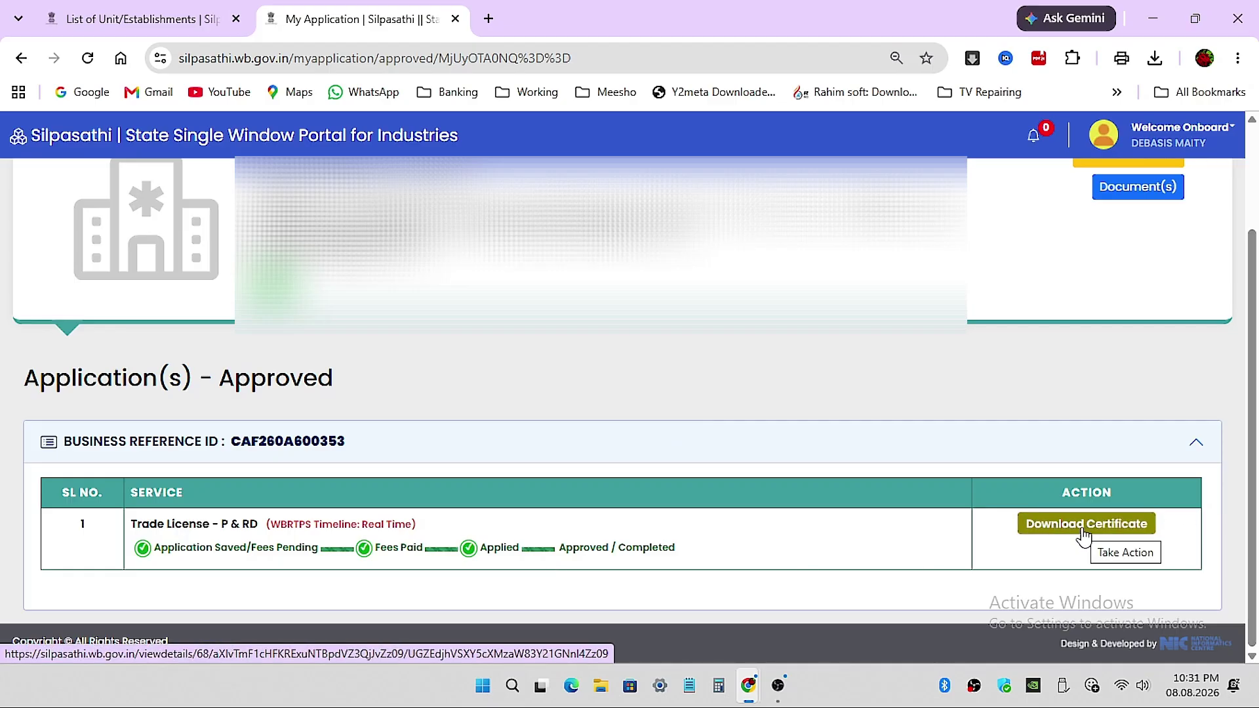
Review the approved licence details, certificate No. 553 valid to 31-03-2030, and open the certificate PDF.
{"action": "left_click", "coordinate": [1082, 528]}
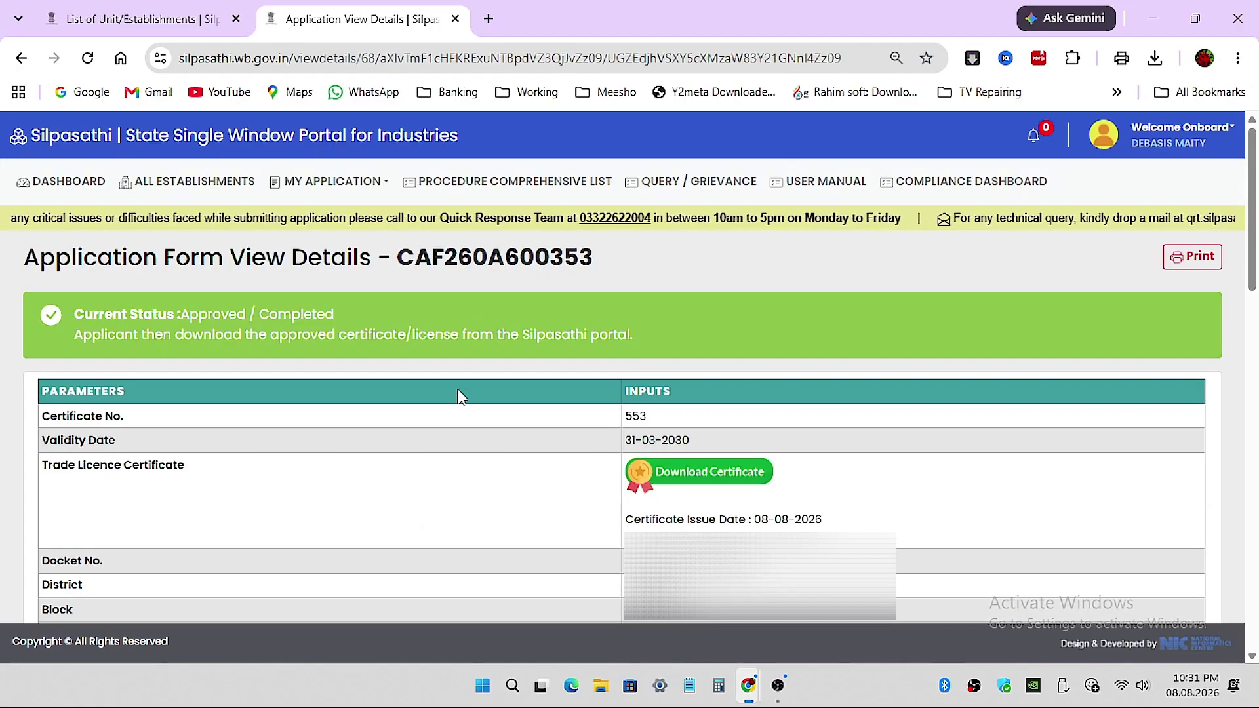
{"action": "scroll", "coordinate": [5, 451], "scroll_direction": "down", "scroll_amount": 7}
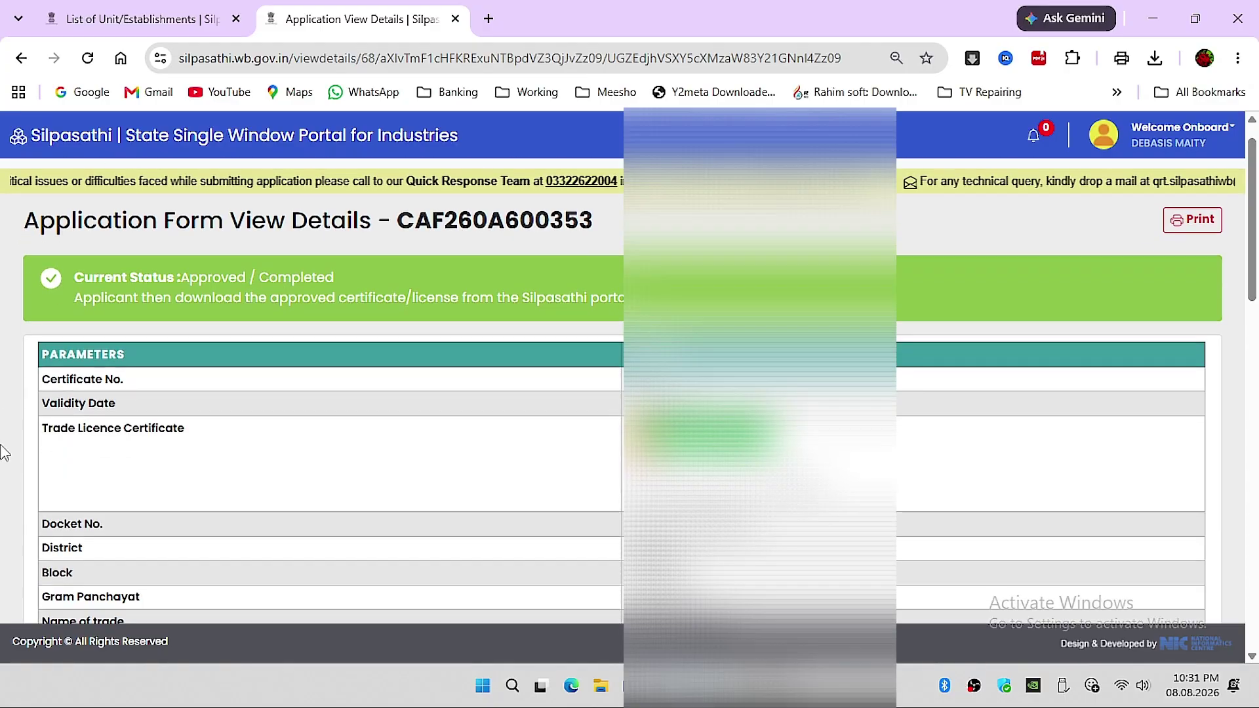
{"action": "scroll", "coordinate": [6, 452], "scroll_direction": "down", "scroll_amount": 8}
{"action": "scroll", "coordinate": [5, 452], "scroll_direction": "up", "scroll_amount": 16}
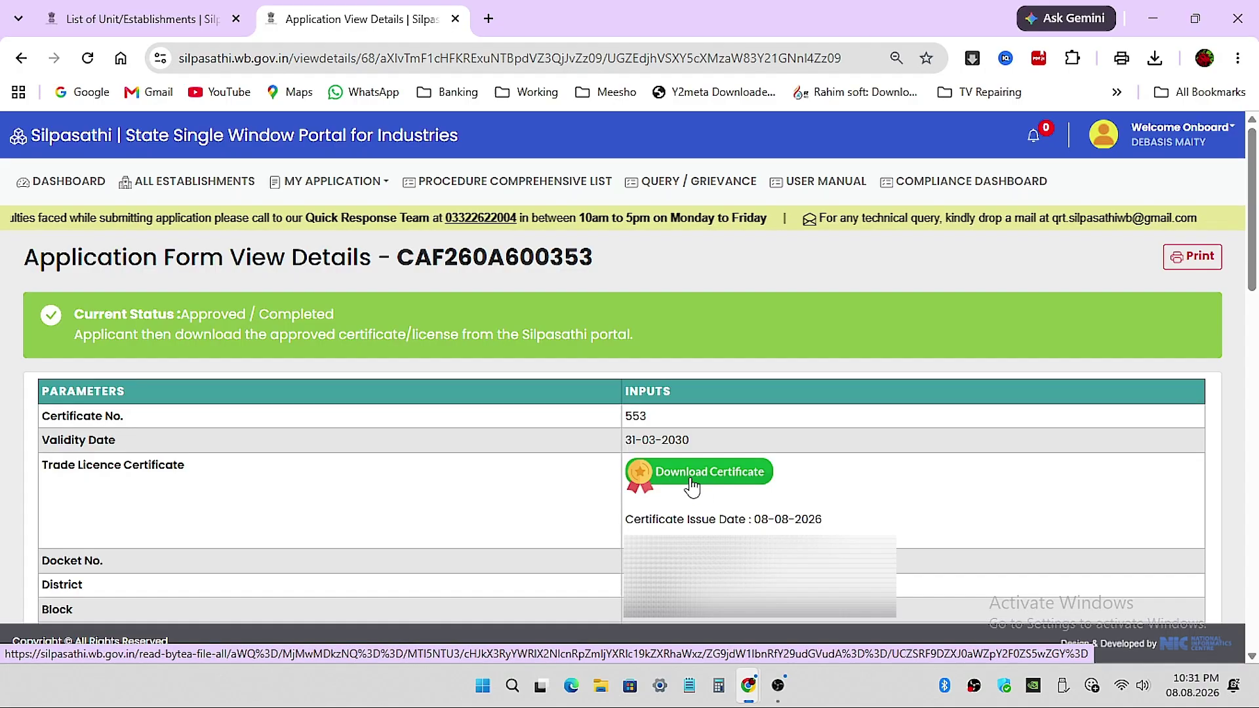
{"action": "left_click_drag", "start_coordinate": [34, 463], "coordinate": [627, 478]}
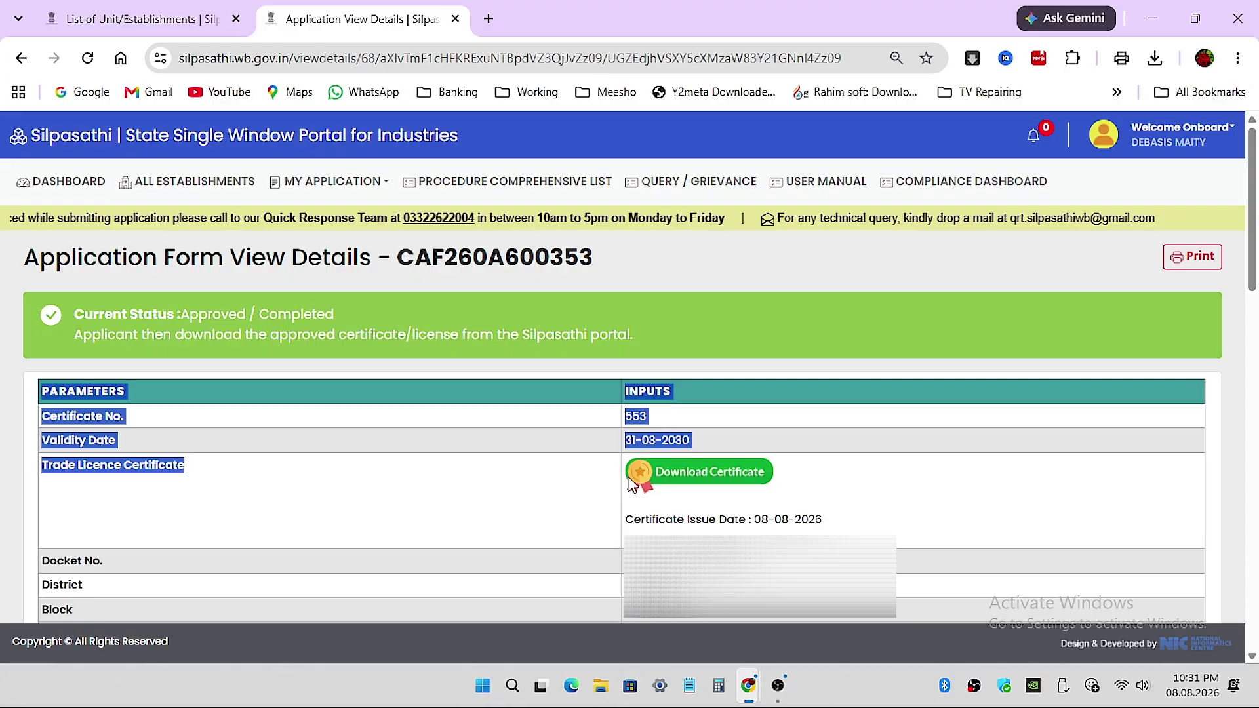
{"action": "left_click", "coordinate": [692, 481]}
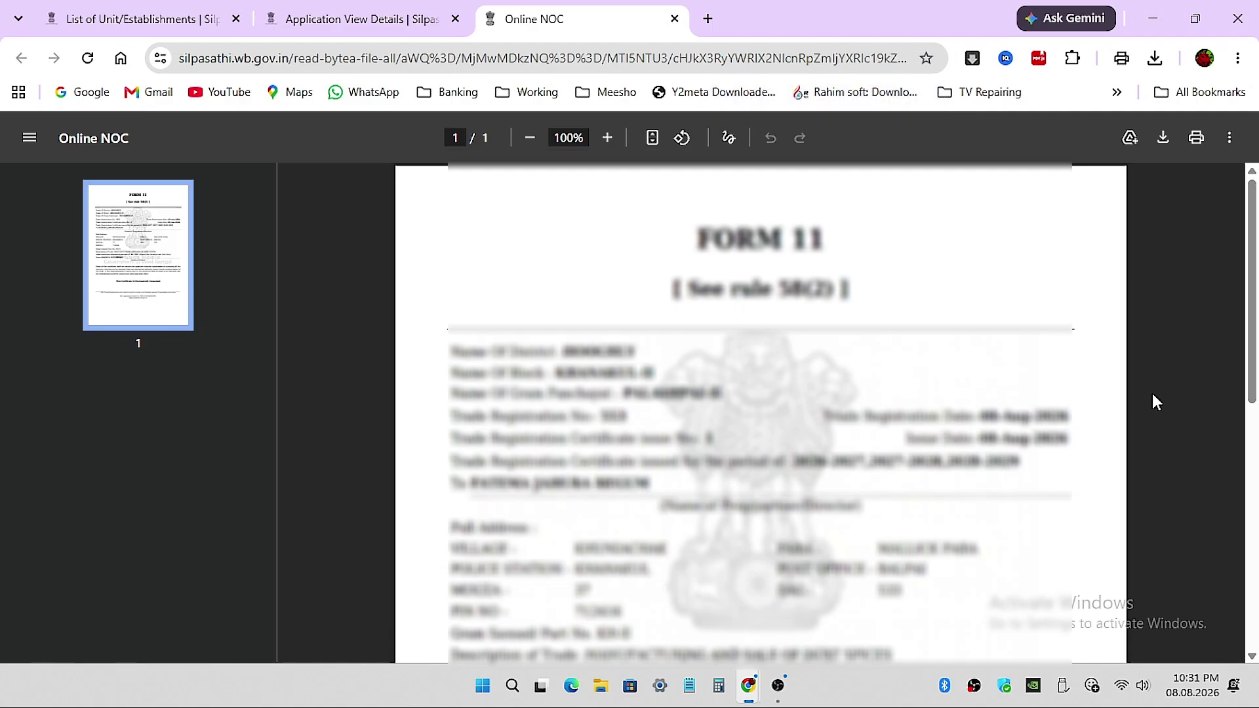
Save the FORM 11 certificate PDF to the Desktop as P&RD_Certificate.pdf.
{"action": "scroll", "coordinate": [1156, 401], "scroll_direction": "down", "scroll_amount": 3}
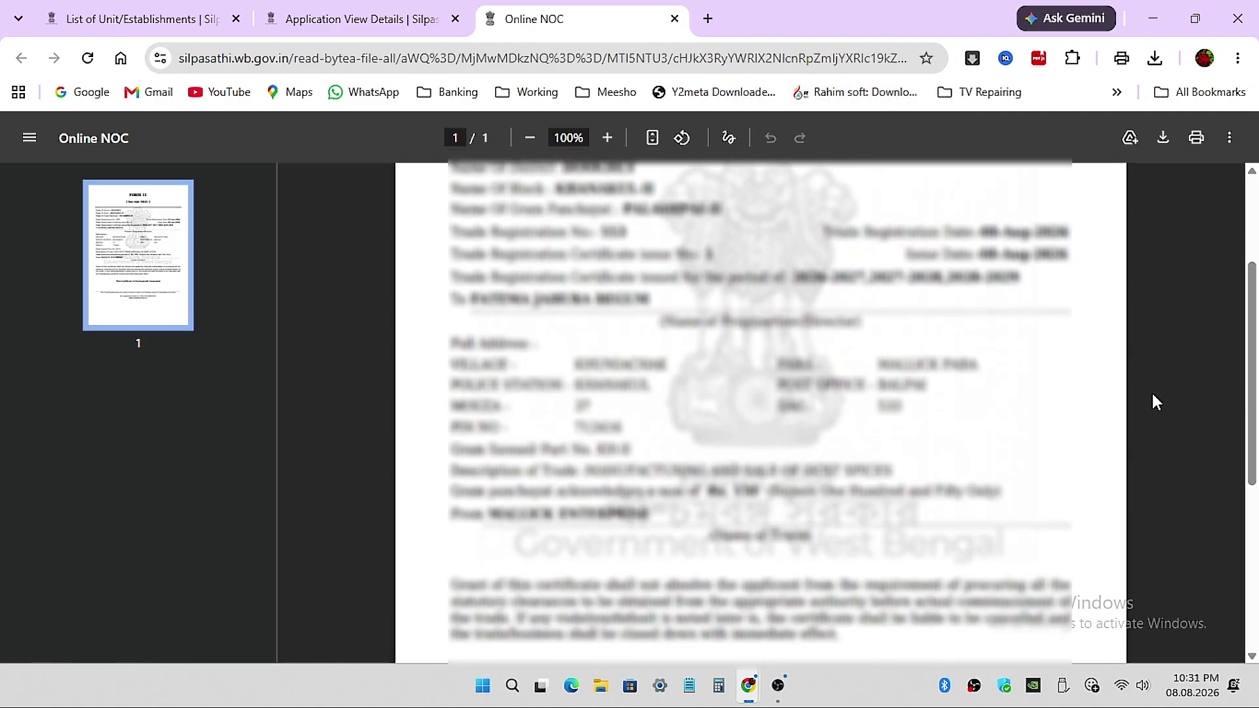
{"action": "scroll", "coordinate": [1156, 401], "scroll_direction": "down", "scroll_amount": 4}
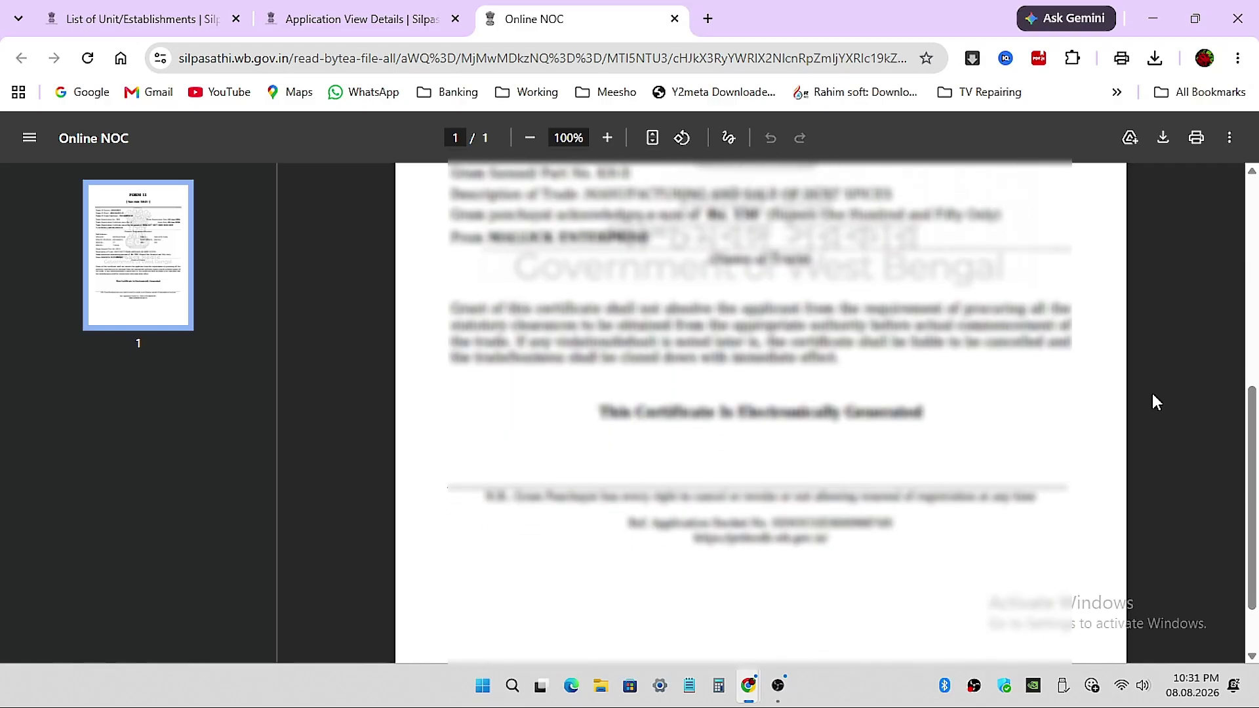
{"action": "scroll", "coordinate": [1152, 395], "scroll_direction": "up", "scroll_amount": 7}
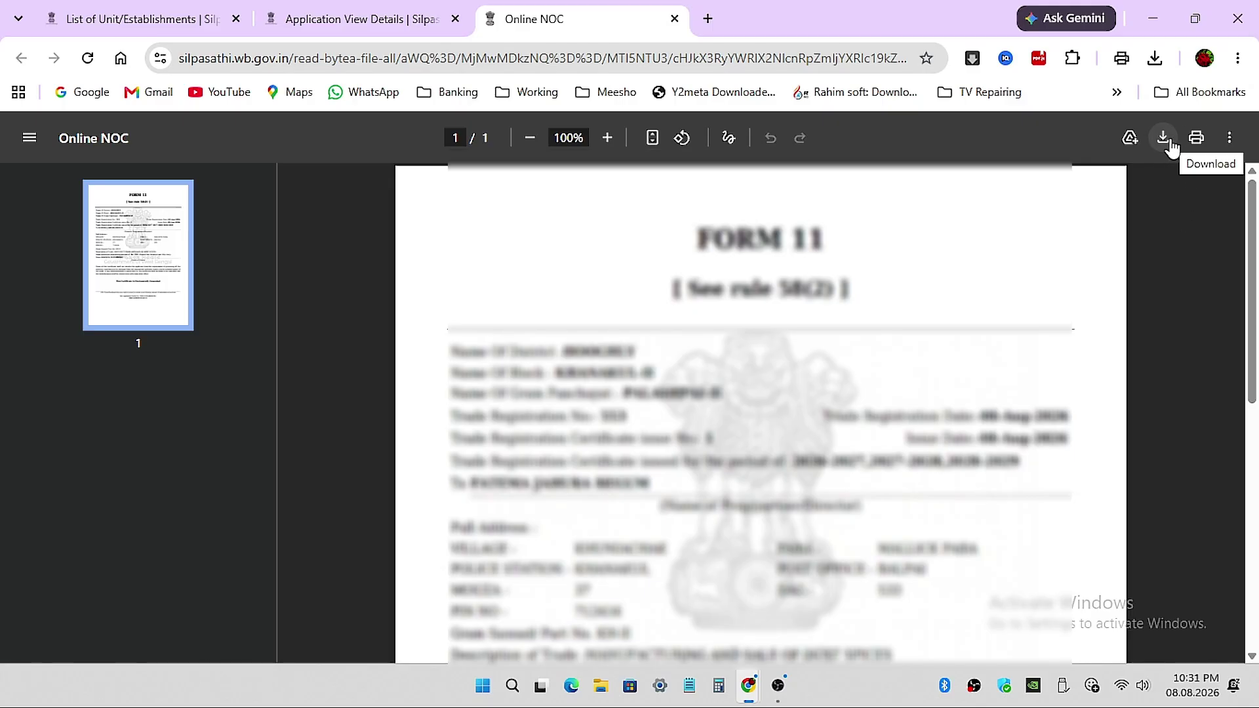
{"action": "left_click", "coordinate": [1163, 138]}
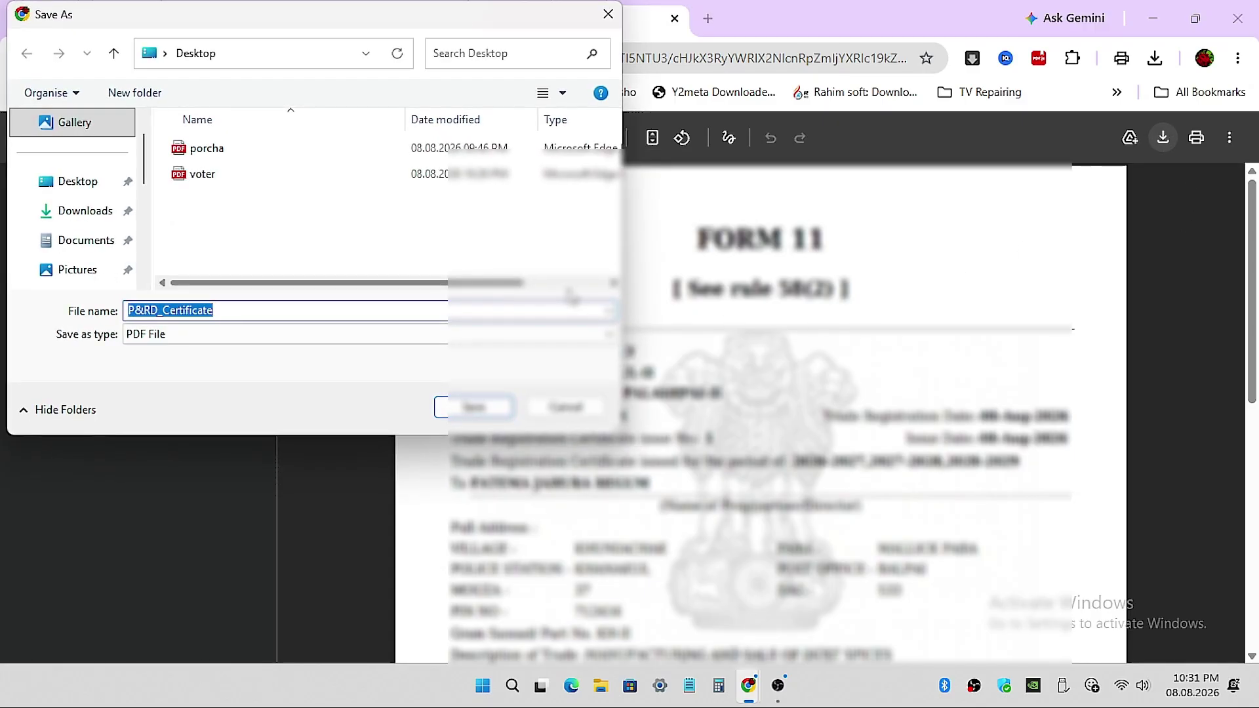
{"action": "left_click", "coordinate": [474, 407]}
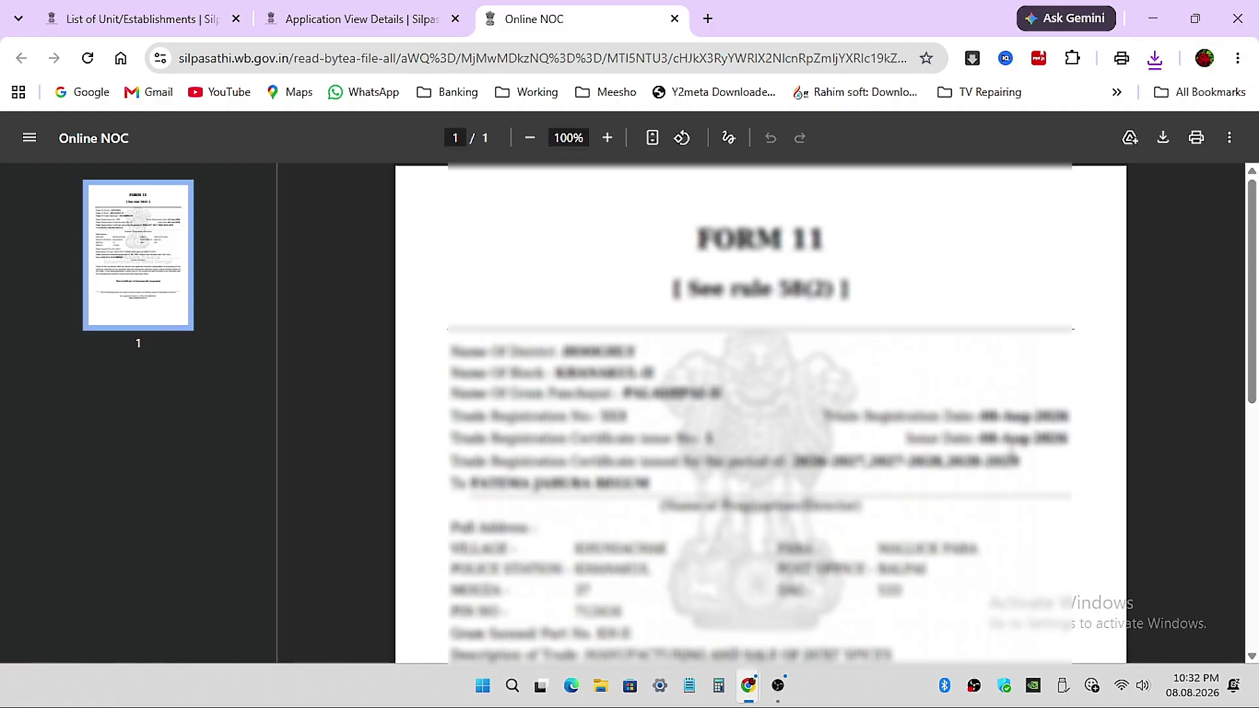
Switch back to the List of Unit/Establishments tab and return to the Welcome on Board dashboard.
{"action": "left_click", "coordinate": [382, 9]}
{"action": "left_click", "coordinate": [216, 10]}
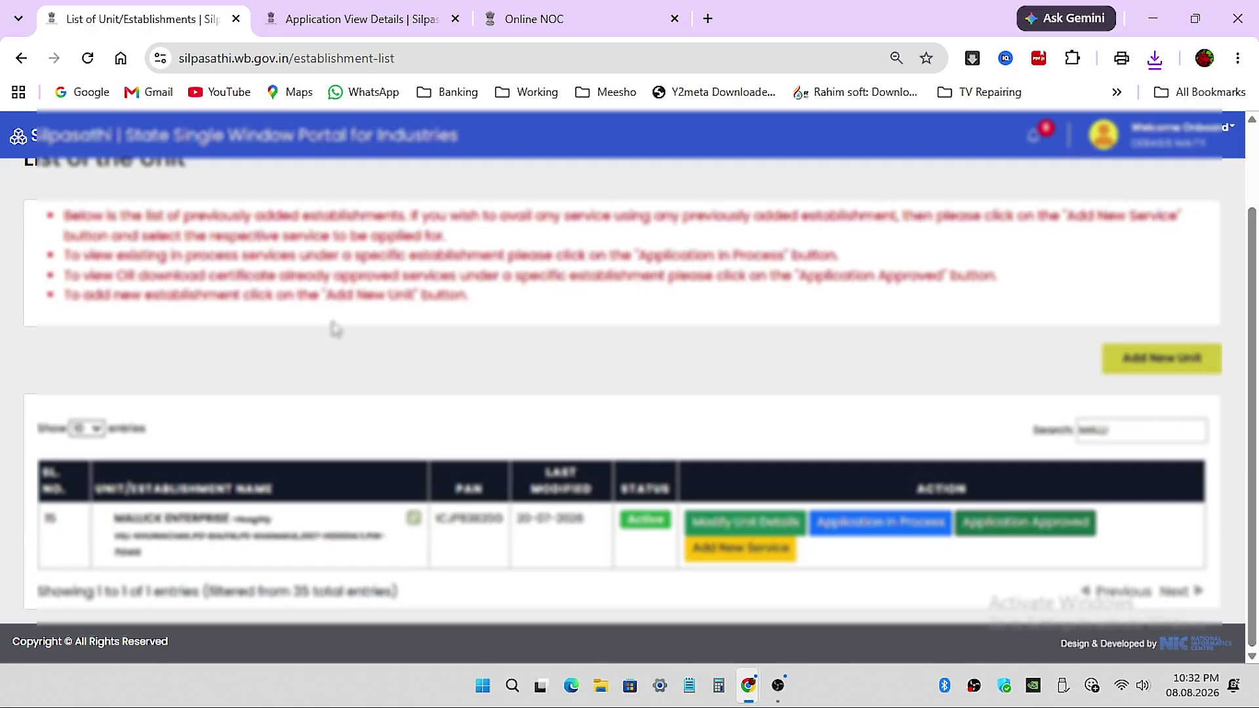
{"action": "scroll", "coordinate": [52, 174], "scroll_direction": "up", "scroll_amount": 2}
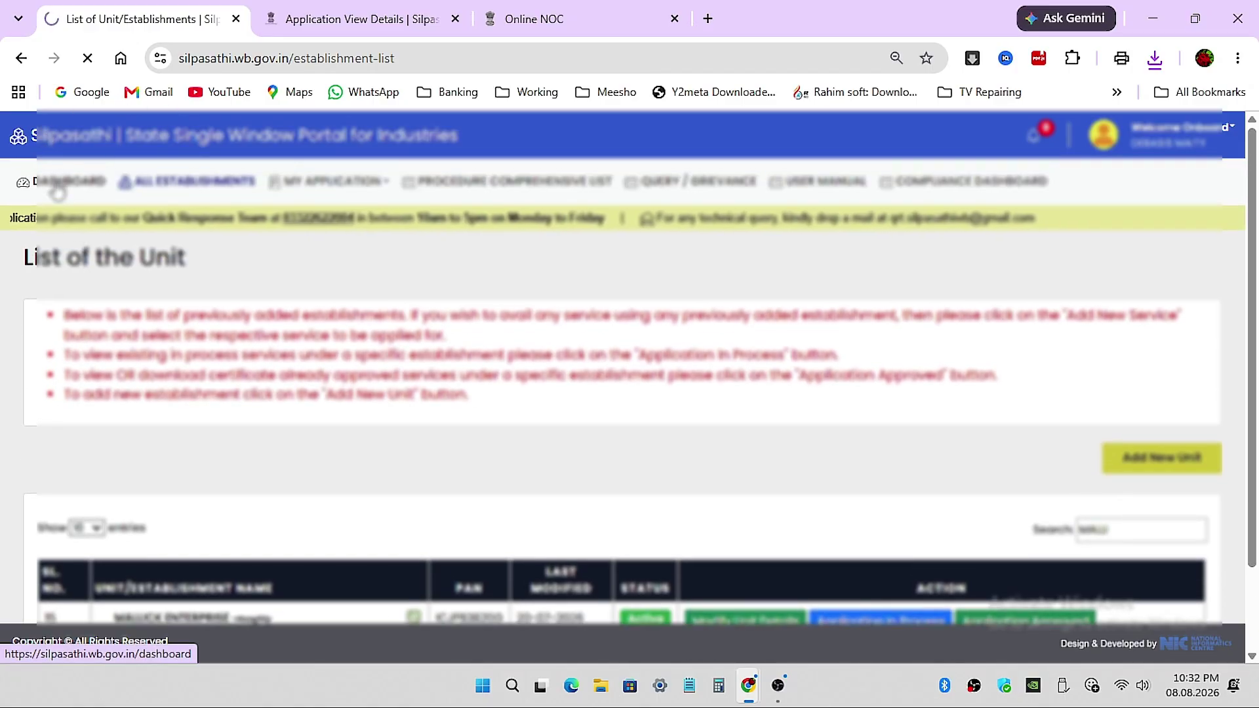
{"action": "left_click", "coordinate": [55, 182]}
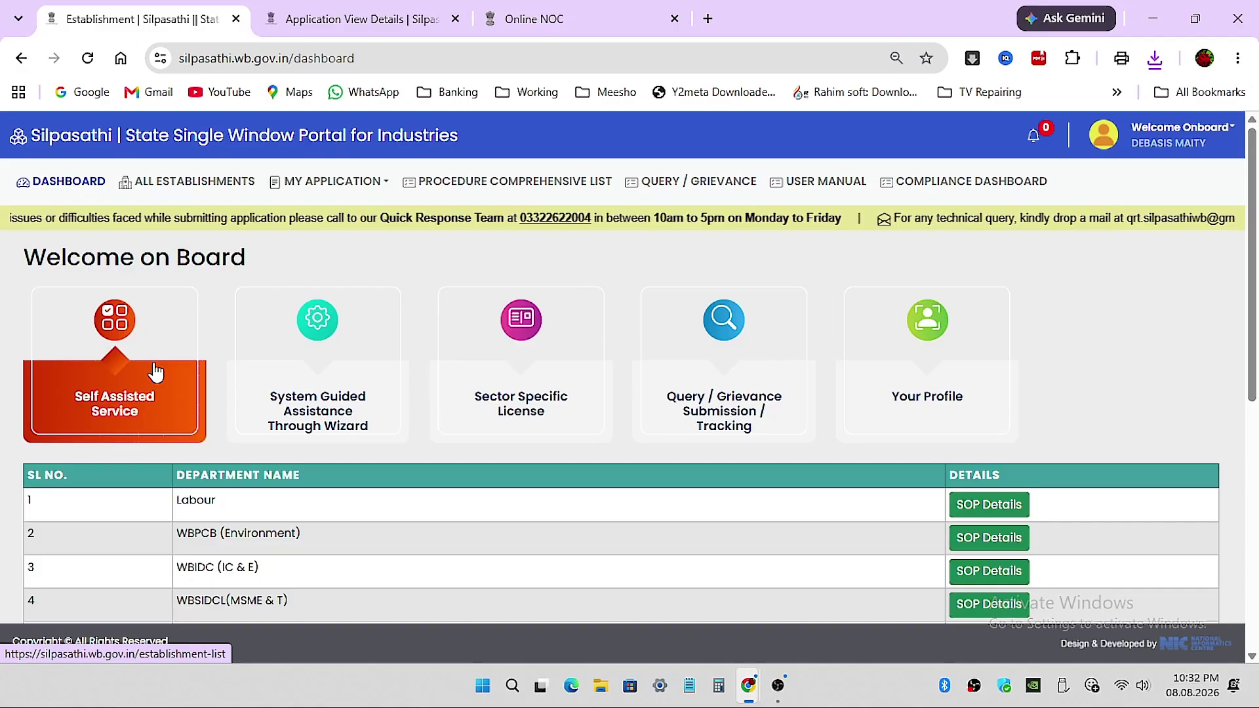